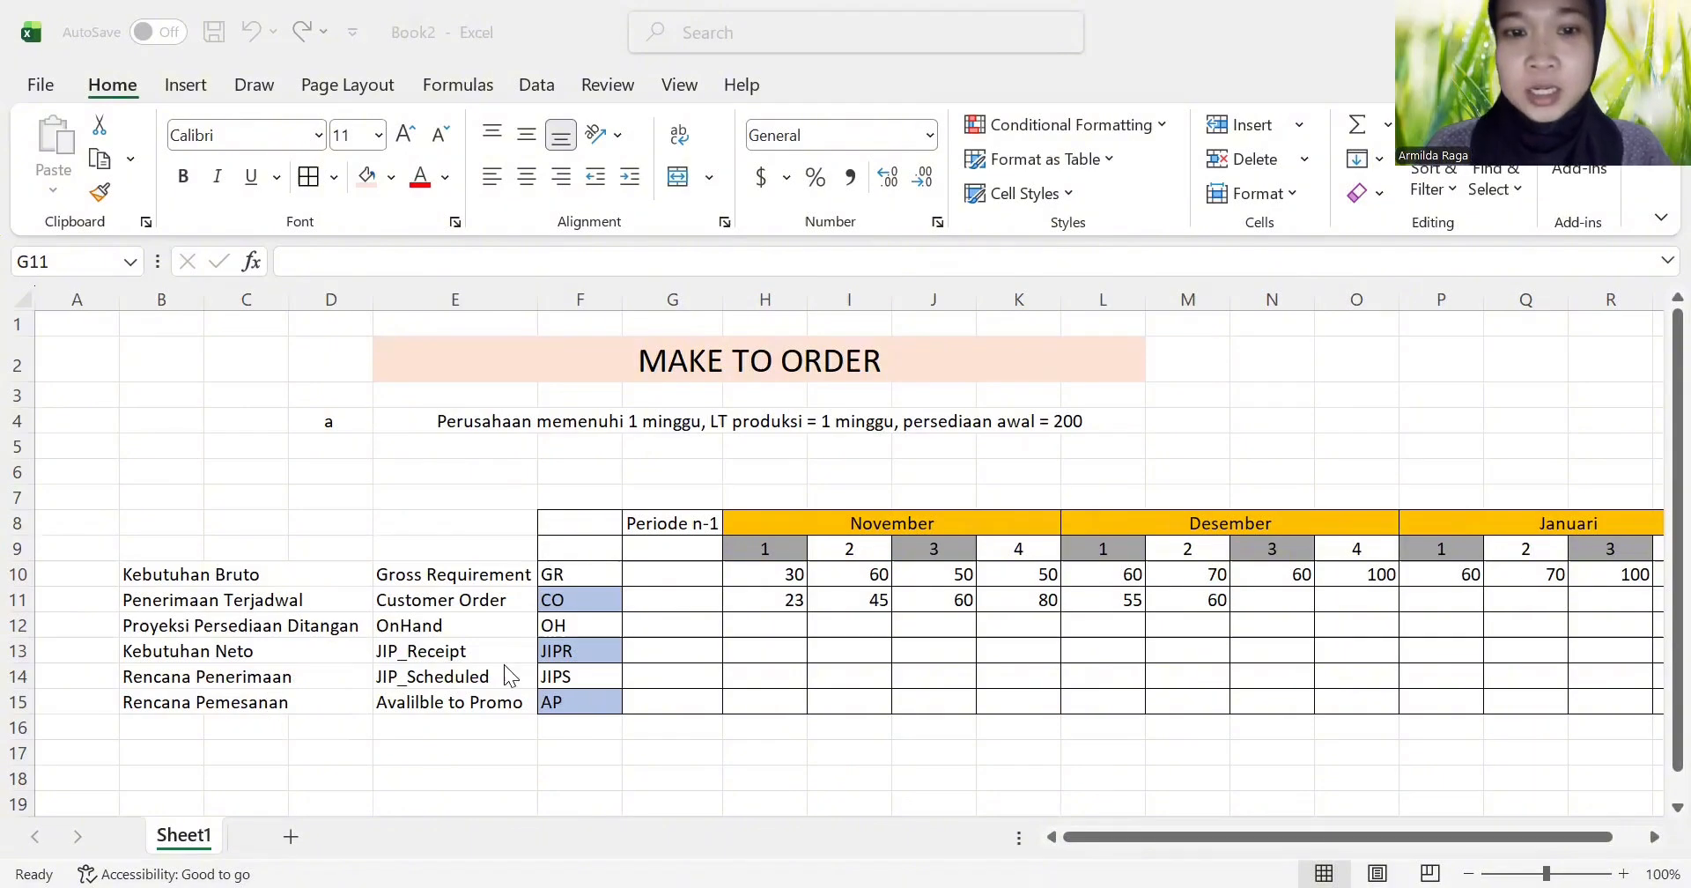
# Step: Enter 200 as the starting OH inventory for Periode n-1 in cell G12
pyautogui.click(701, 623)
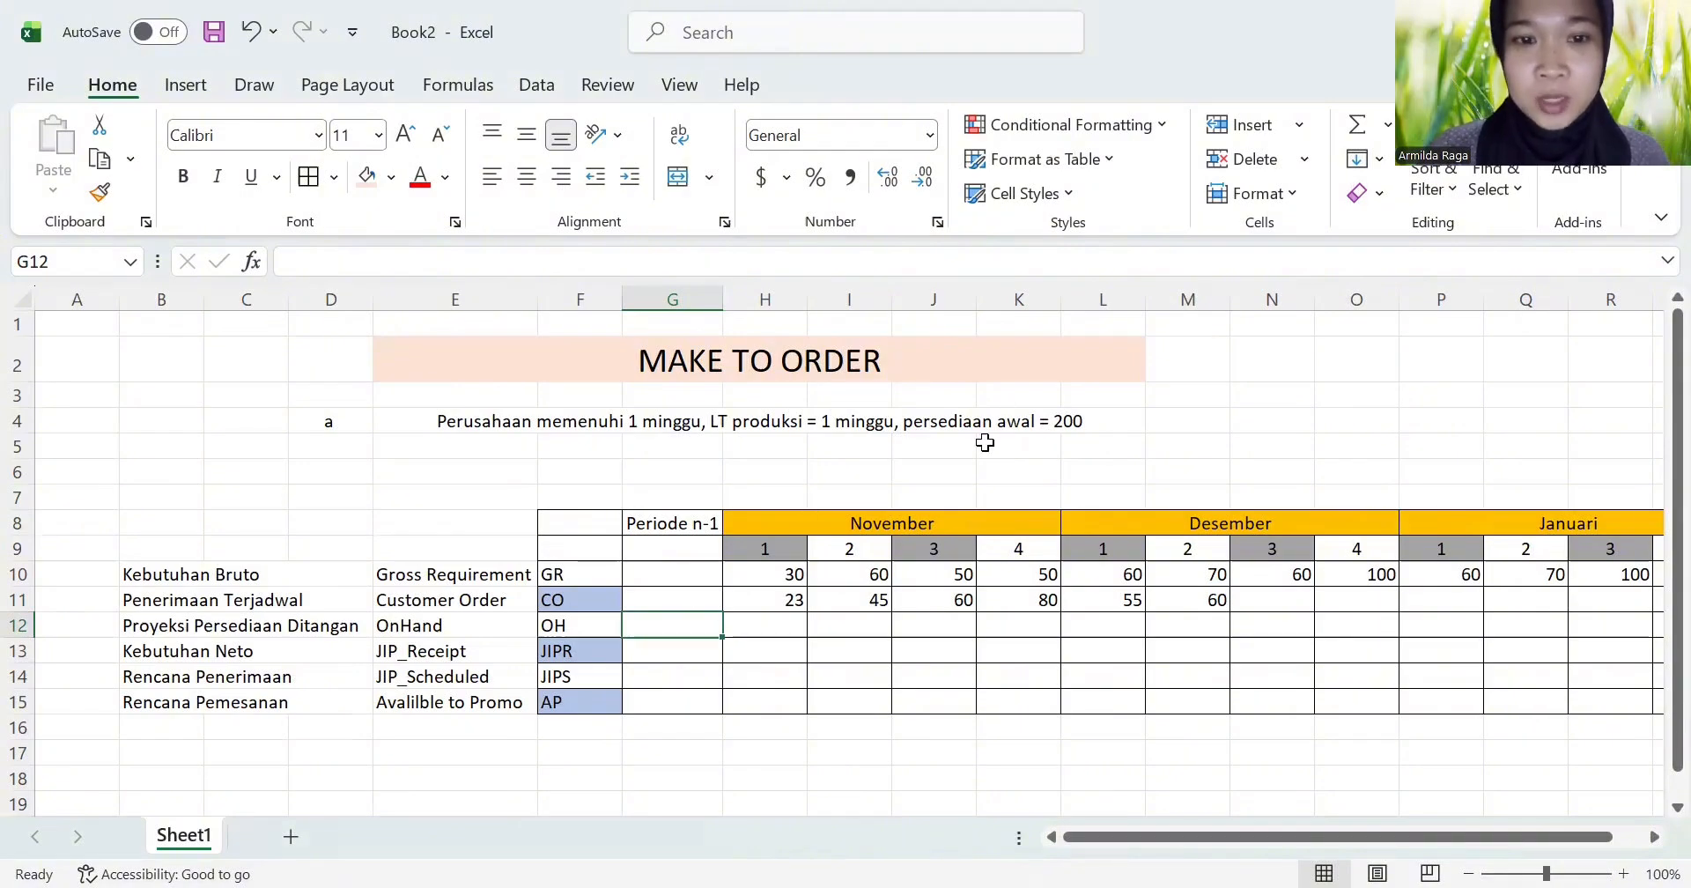
pyautogui.write('200')
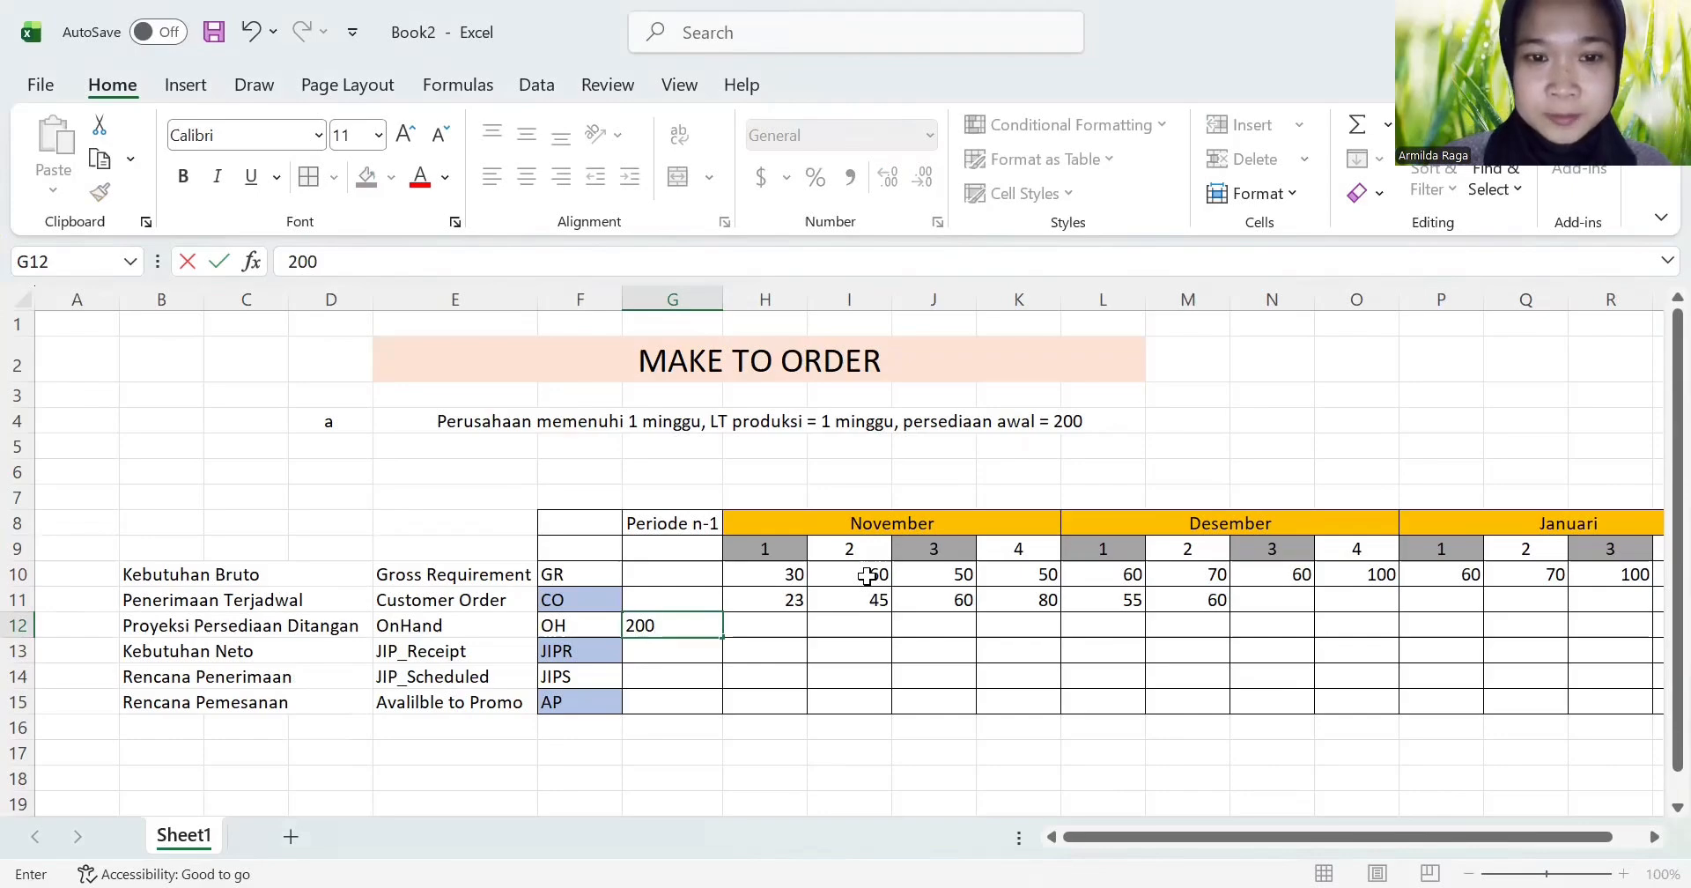
pyautogui.press('Return')
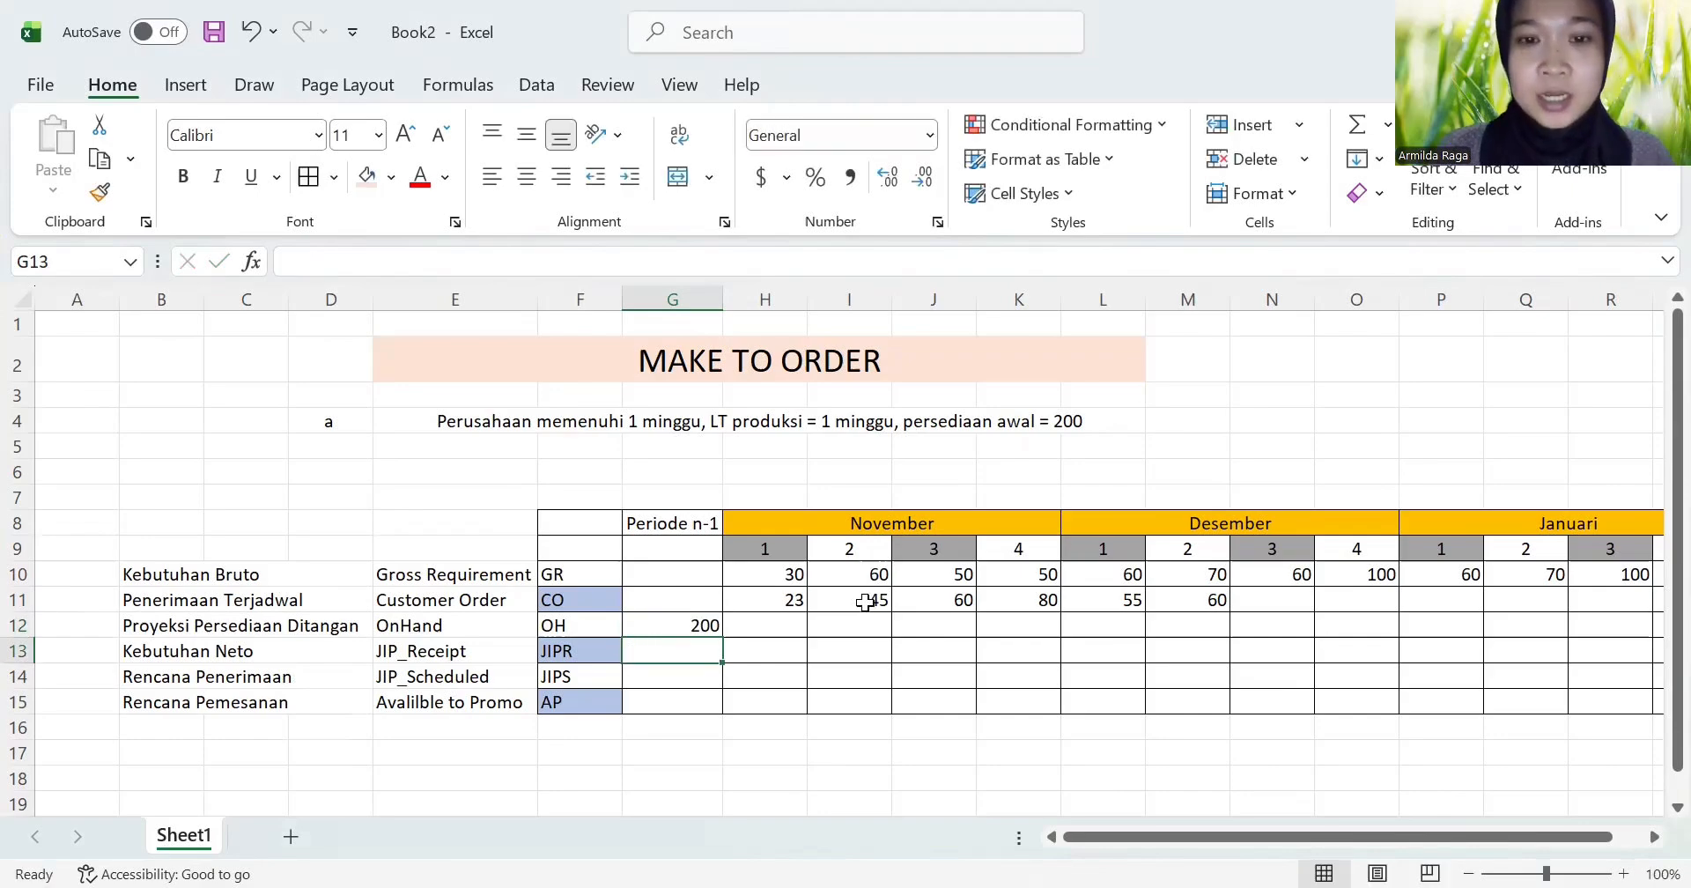
# Step: Calculate OH for November week 1 in H12 by subtracting gross requirement from previous stock with =G12-H10
pyautogui.click(759, 627)
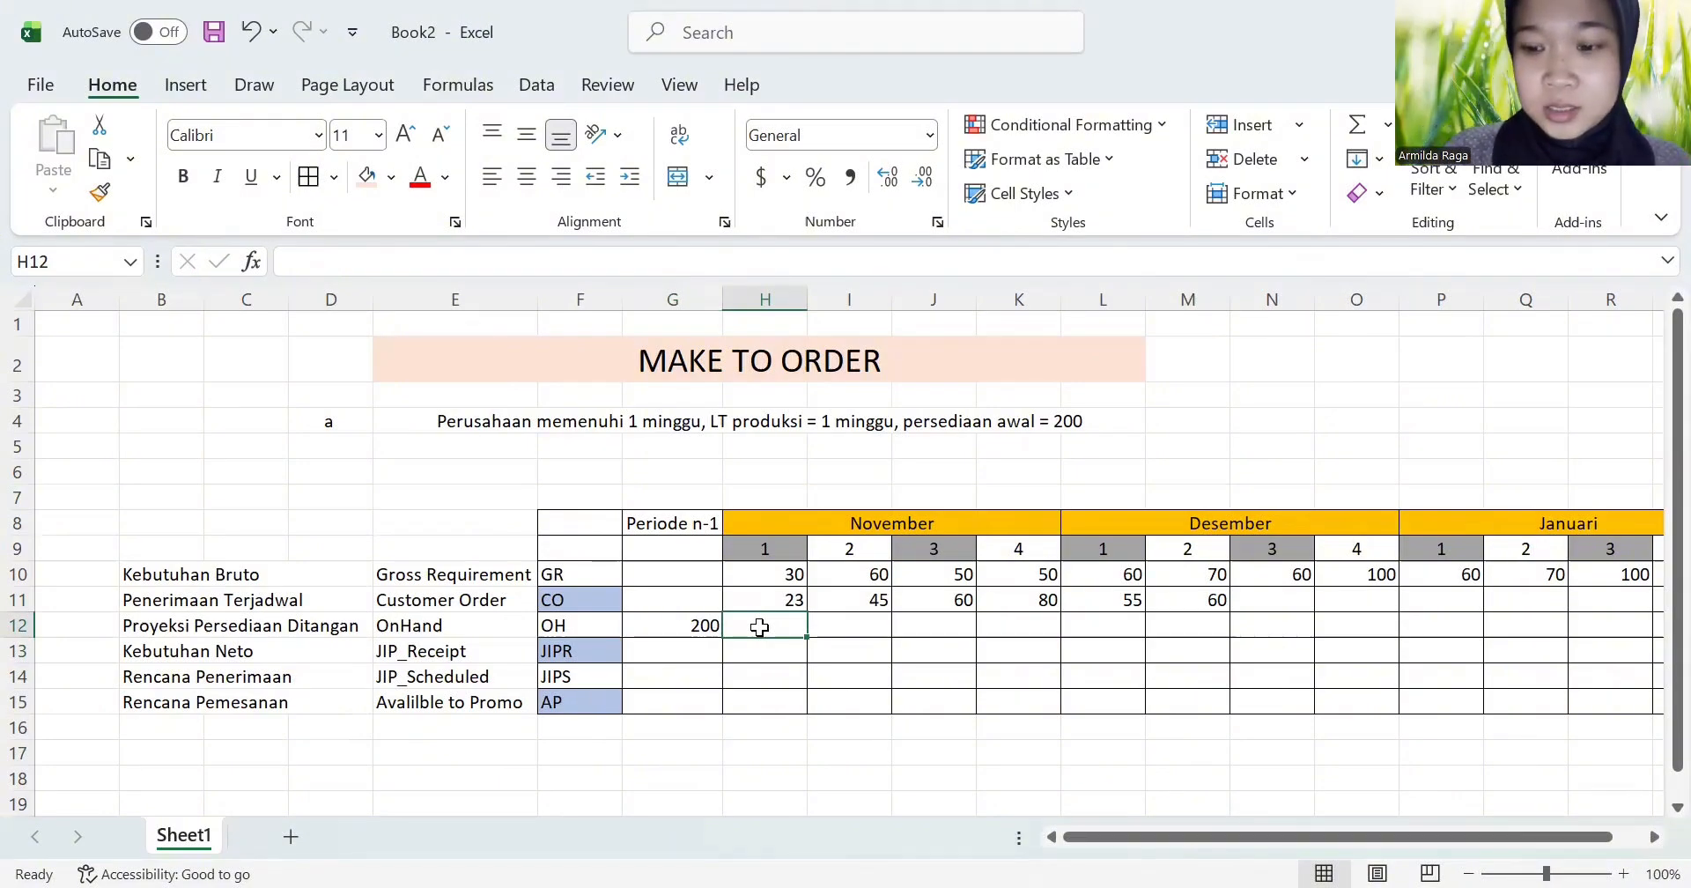
pyautogui.write('=')
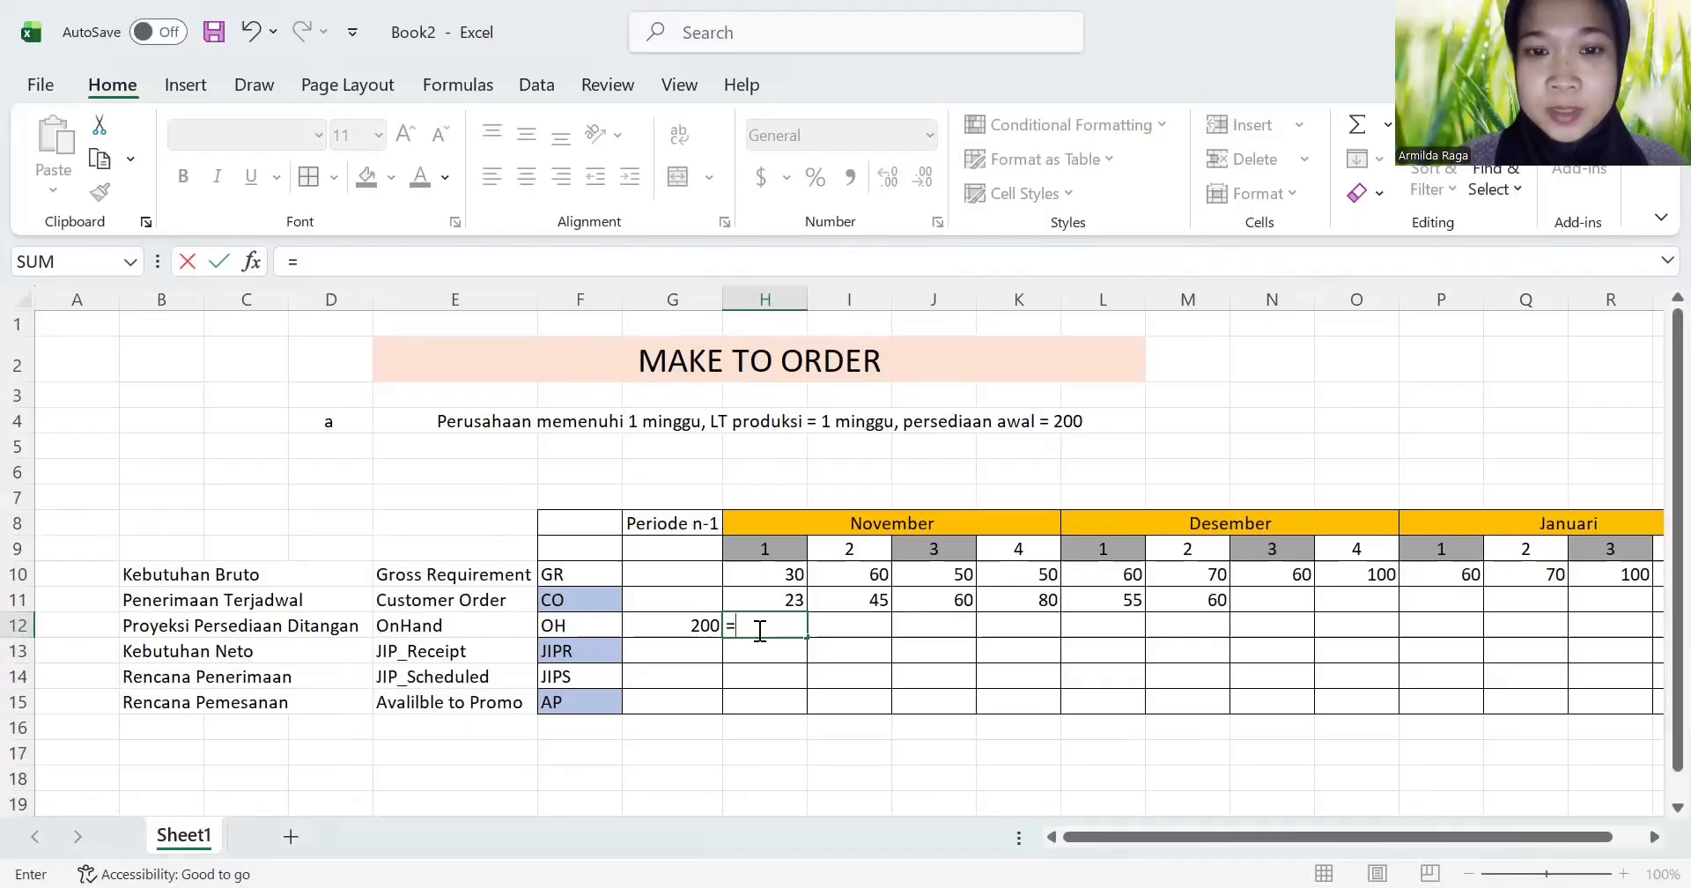
pyautogui.click(686, 631)
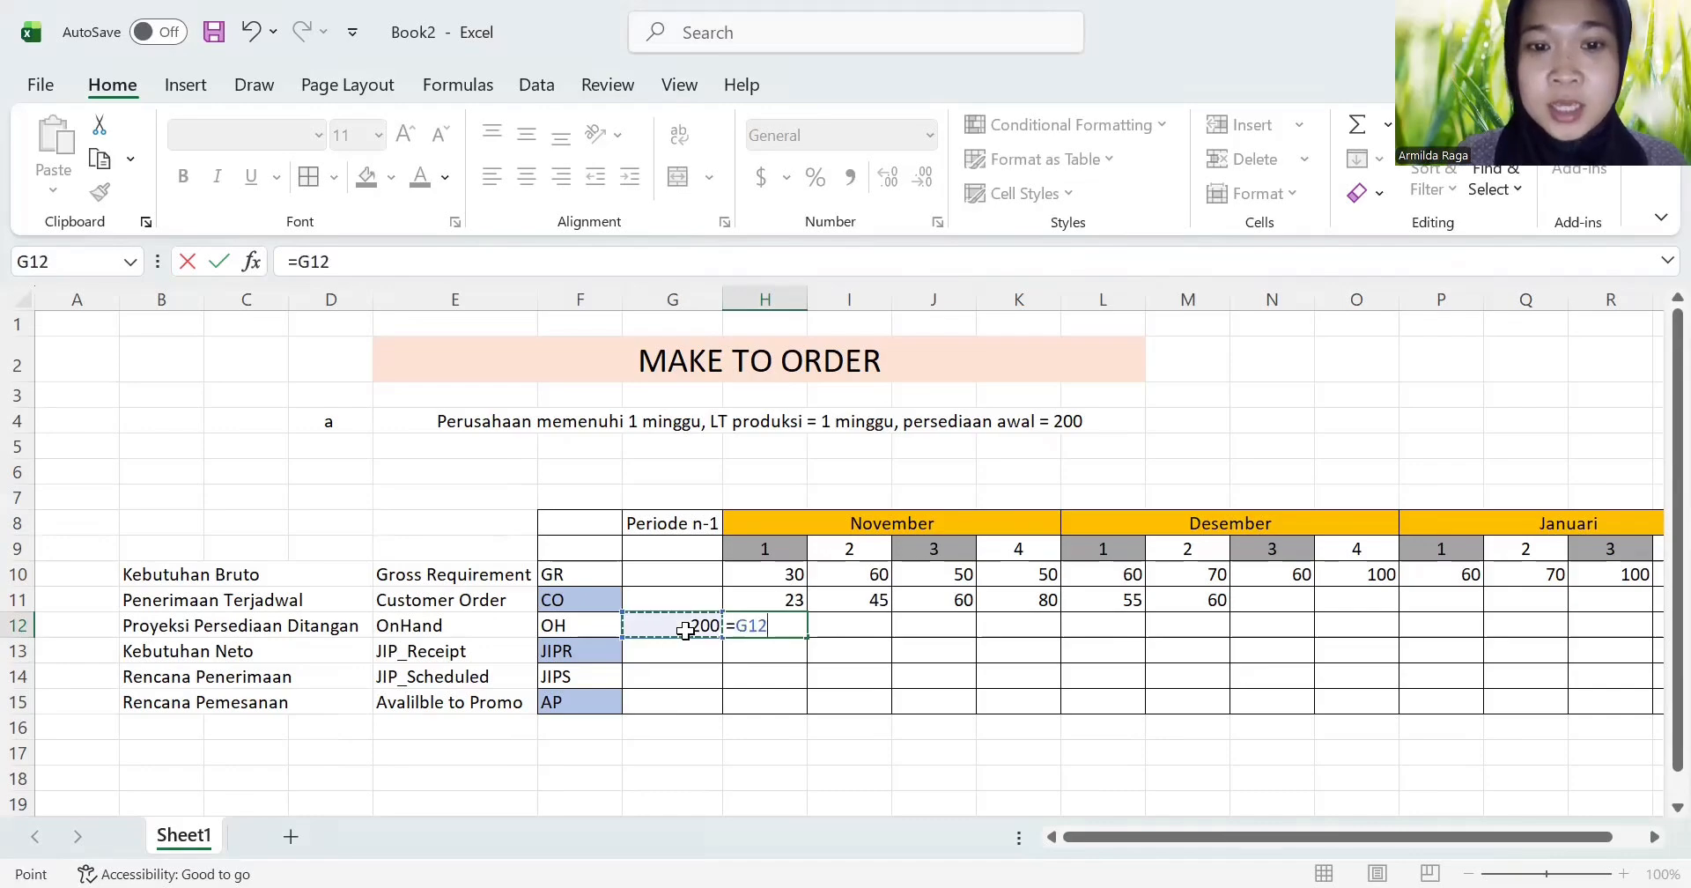
pyautogui.click(788, 575)
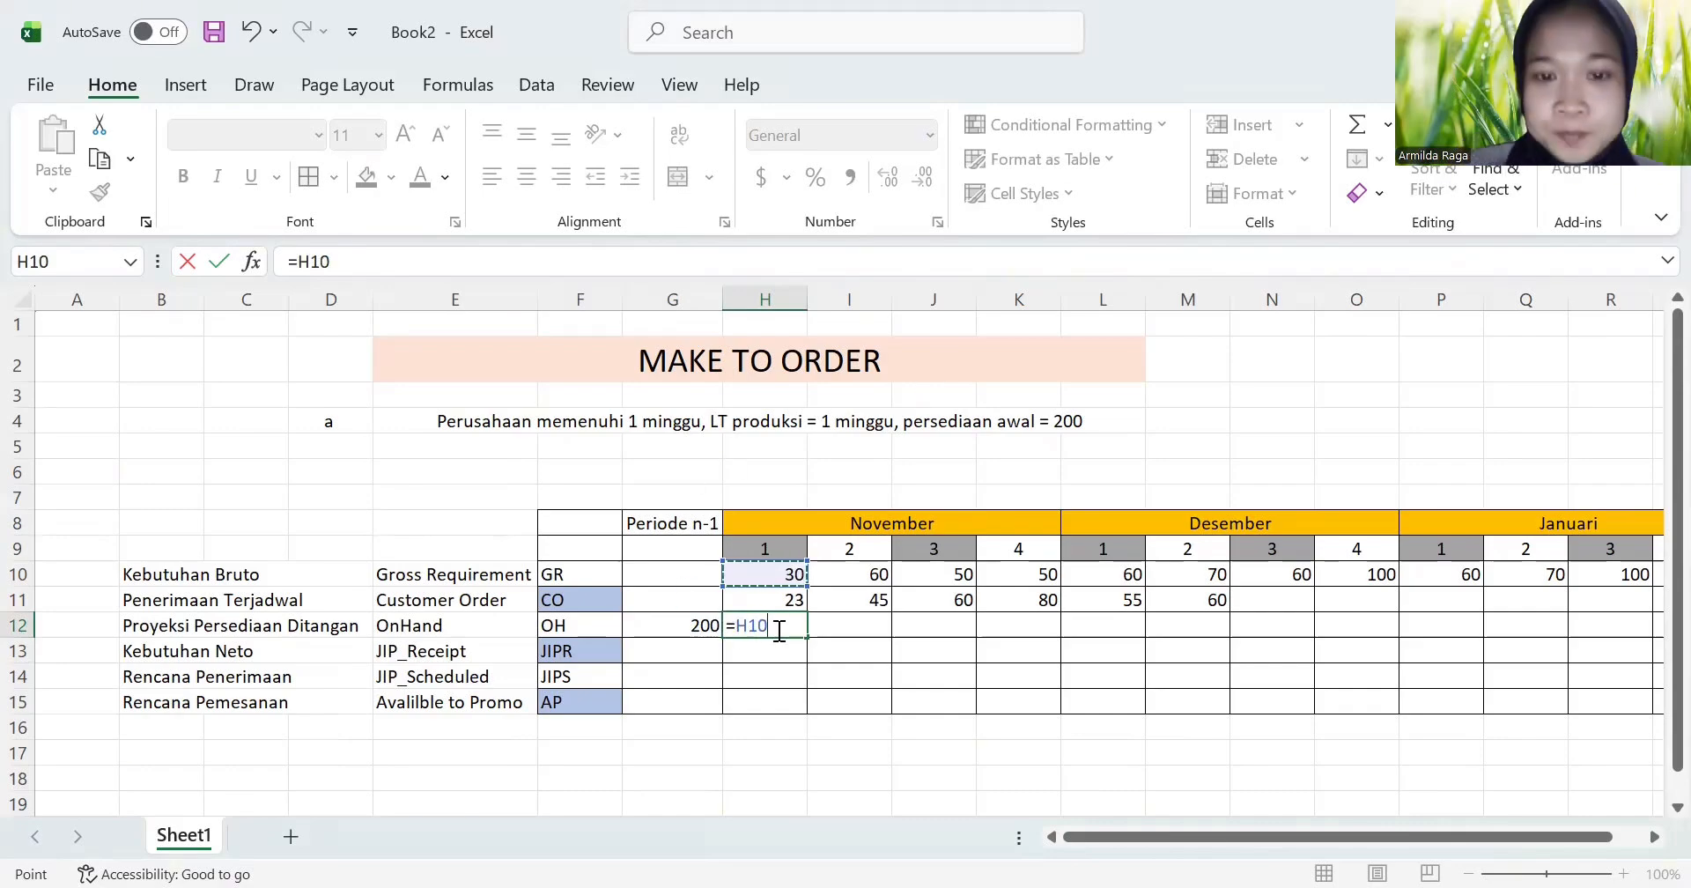
pyautogui.press('BackSpace')
pyautogui.press('BackSpace')
pyautogui.press('BackSpace')
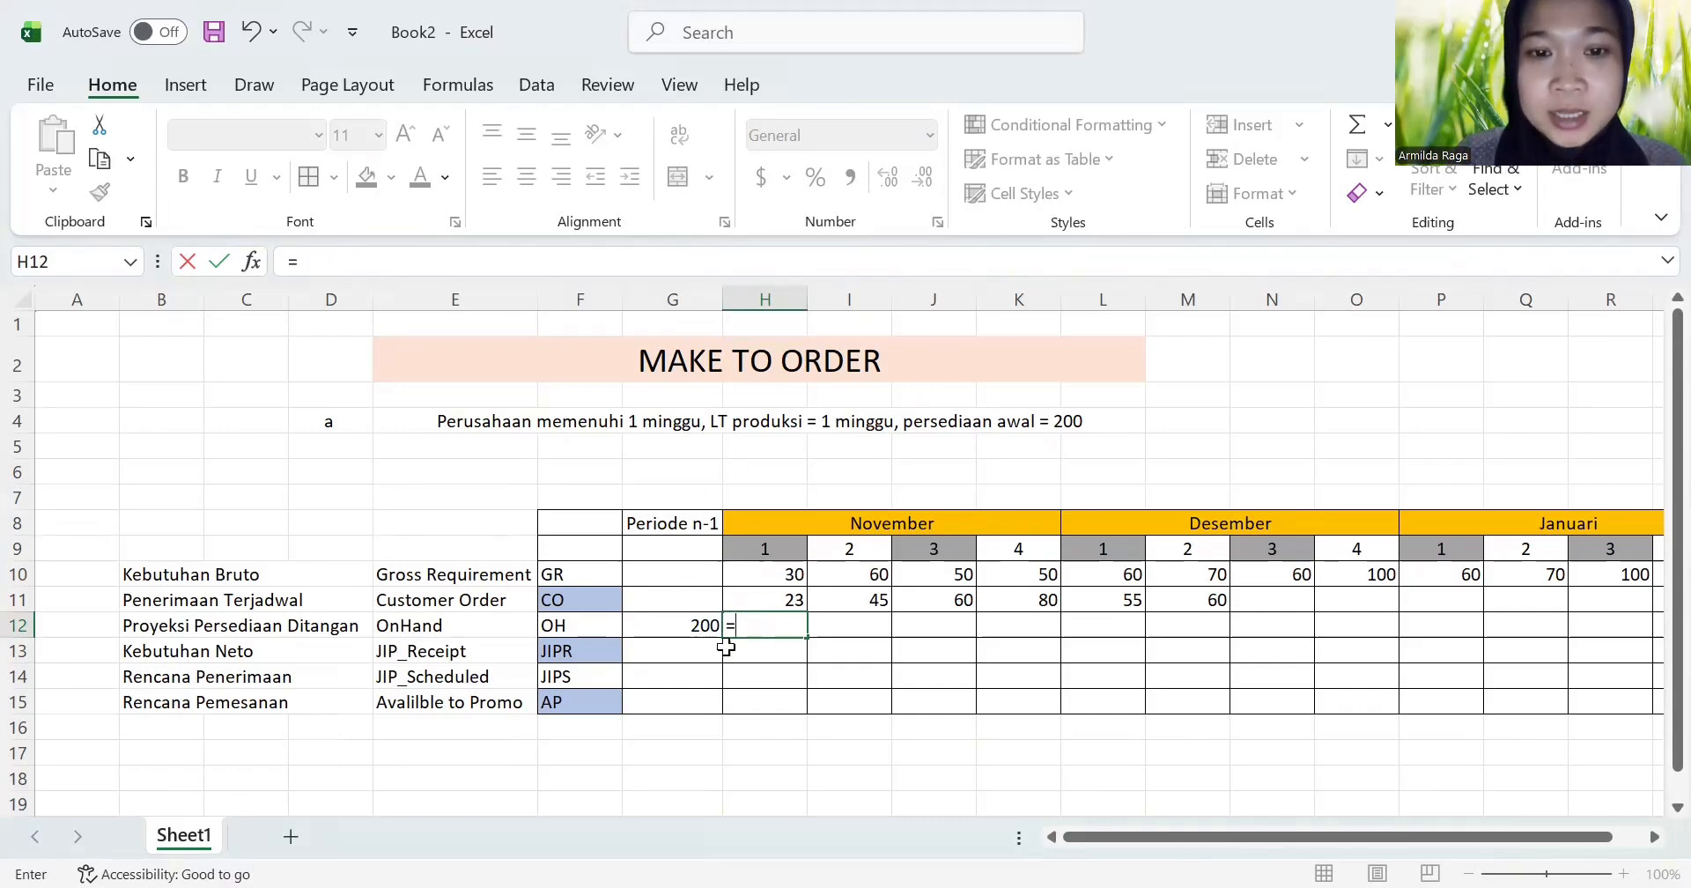
pyautogui.click(674, 622)
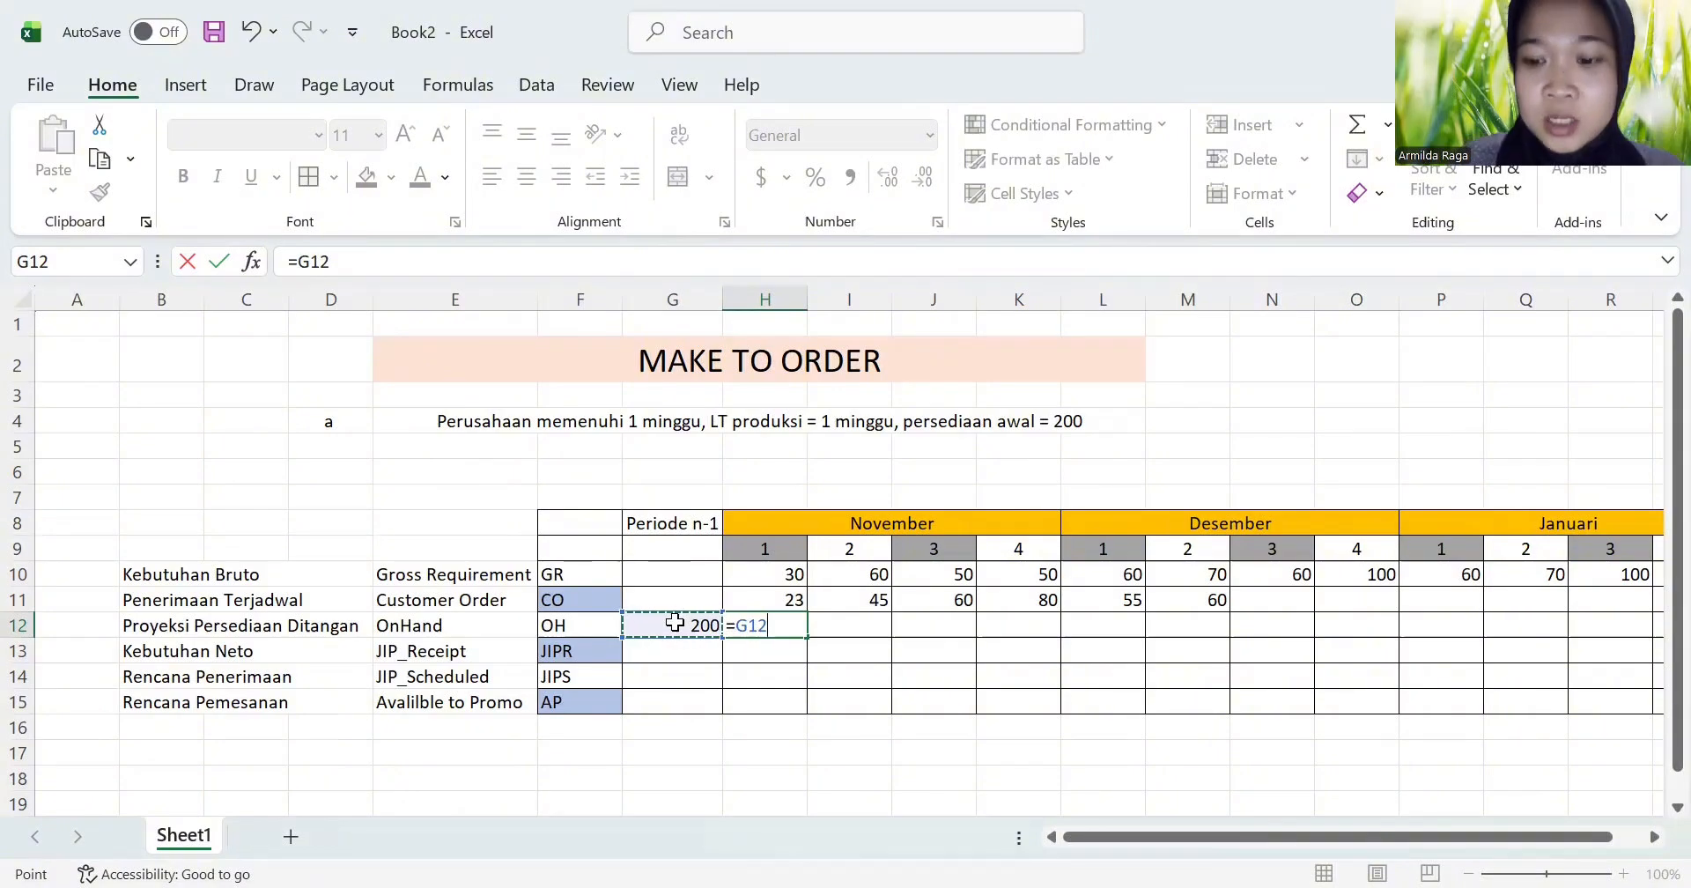
pyautogui.write('-')
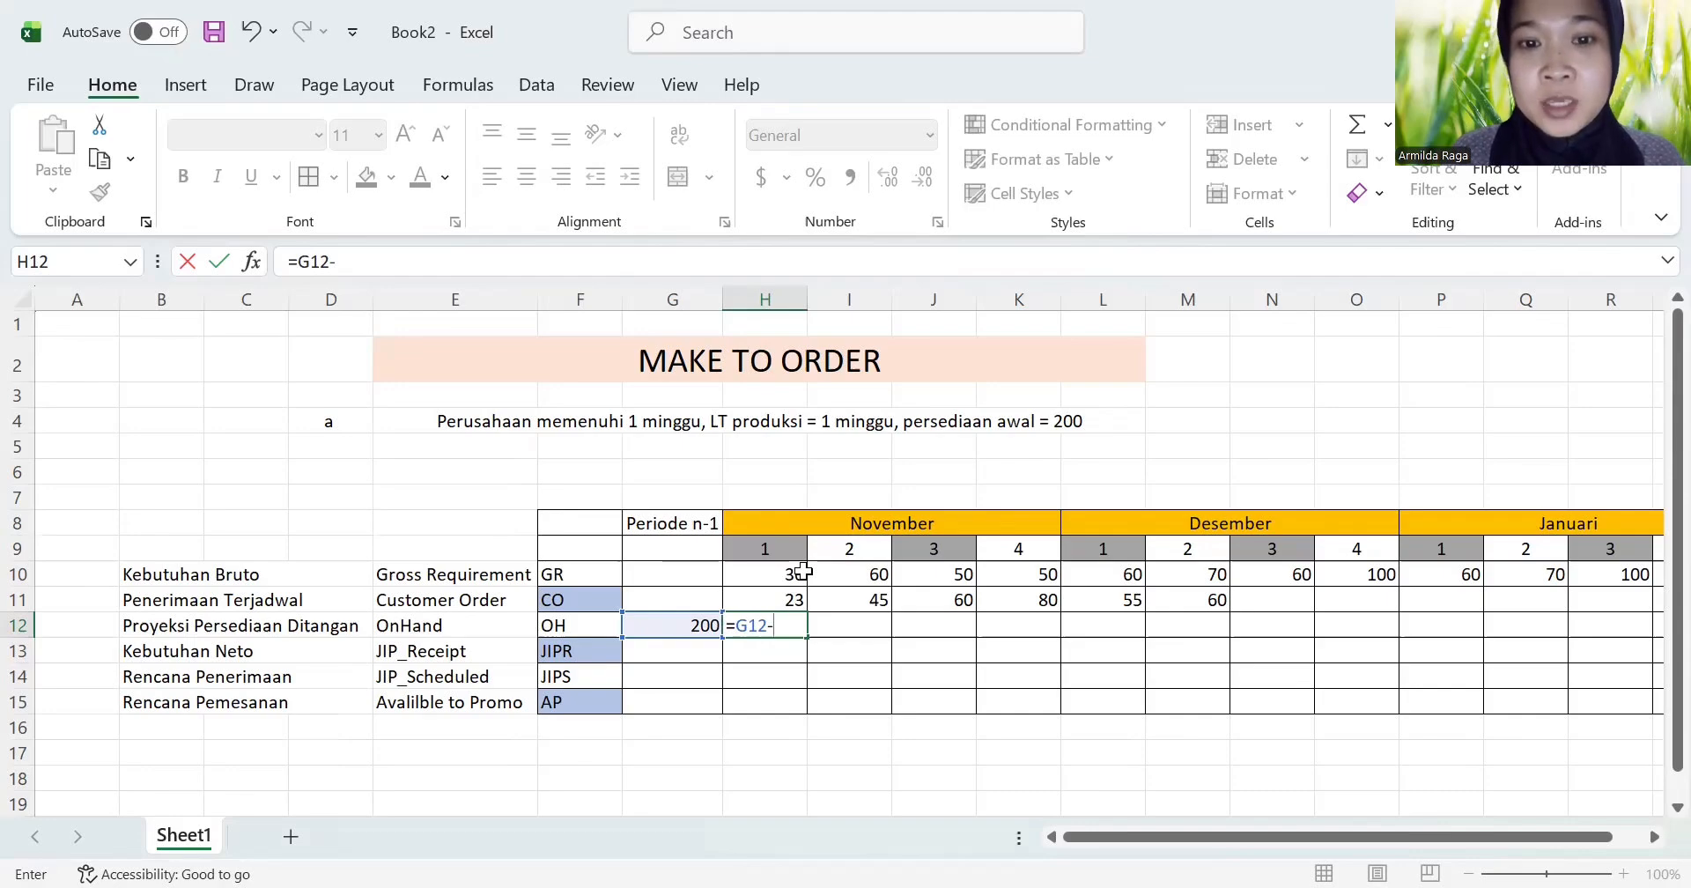
pyautogui.click(803, 573)
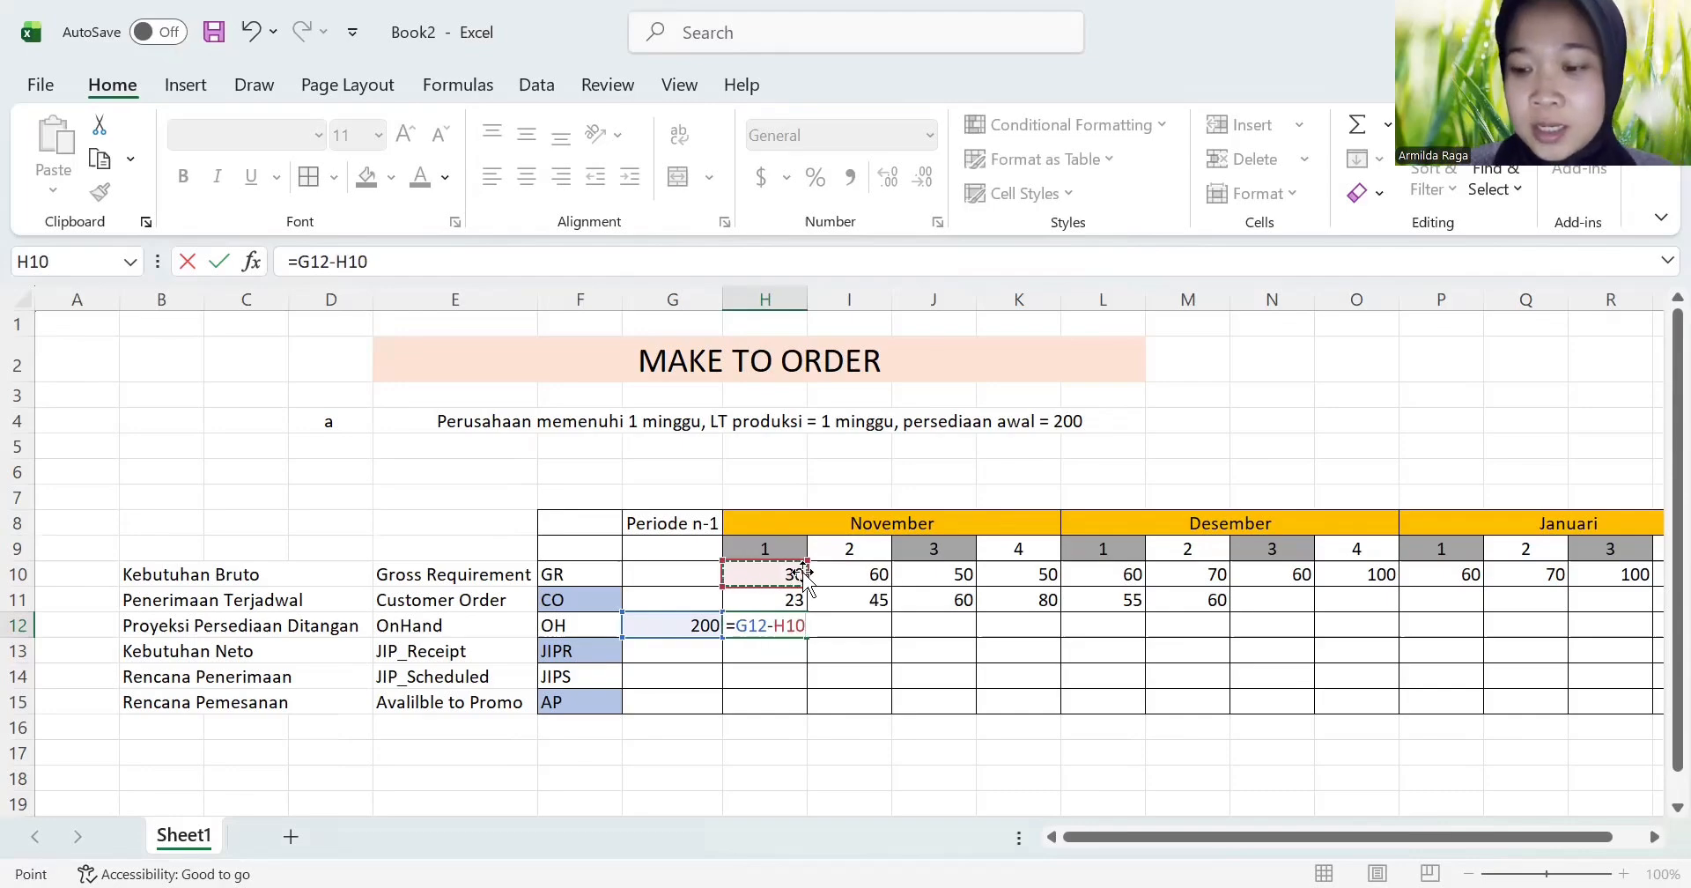
pyautogui.press('Return')
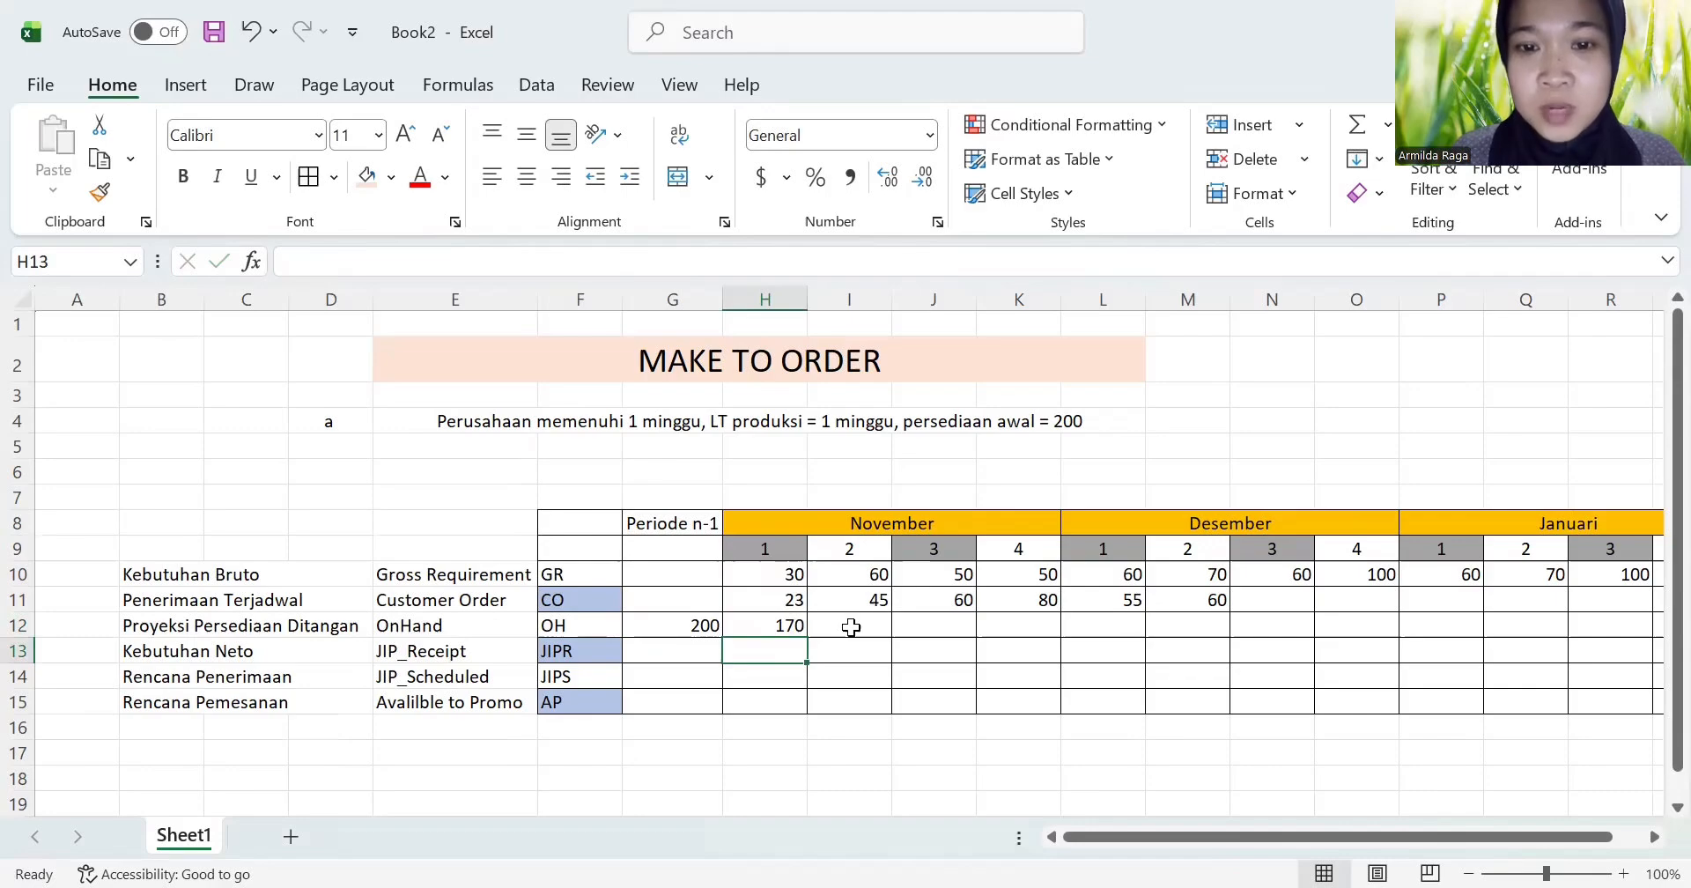
# Step: Calculate OH for November week 2 in I12 with the formula =H12-I10
pyautogui.click(850, 625)
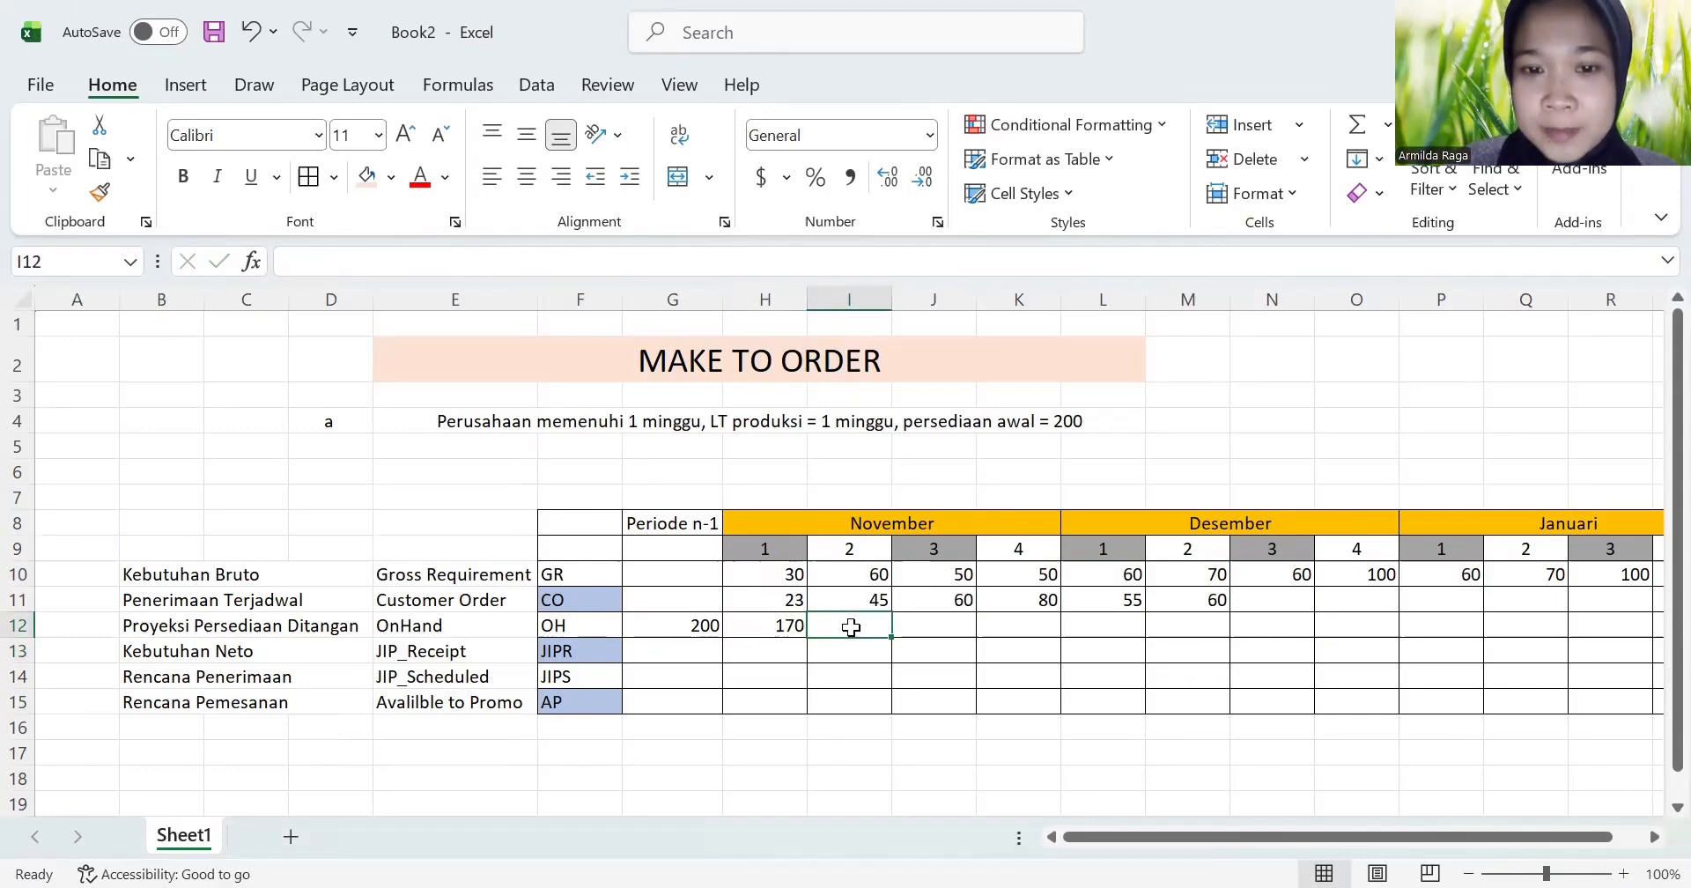
pyautogui.write('=')
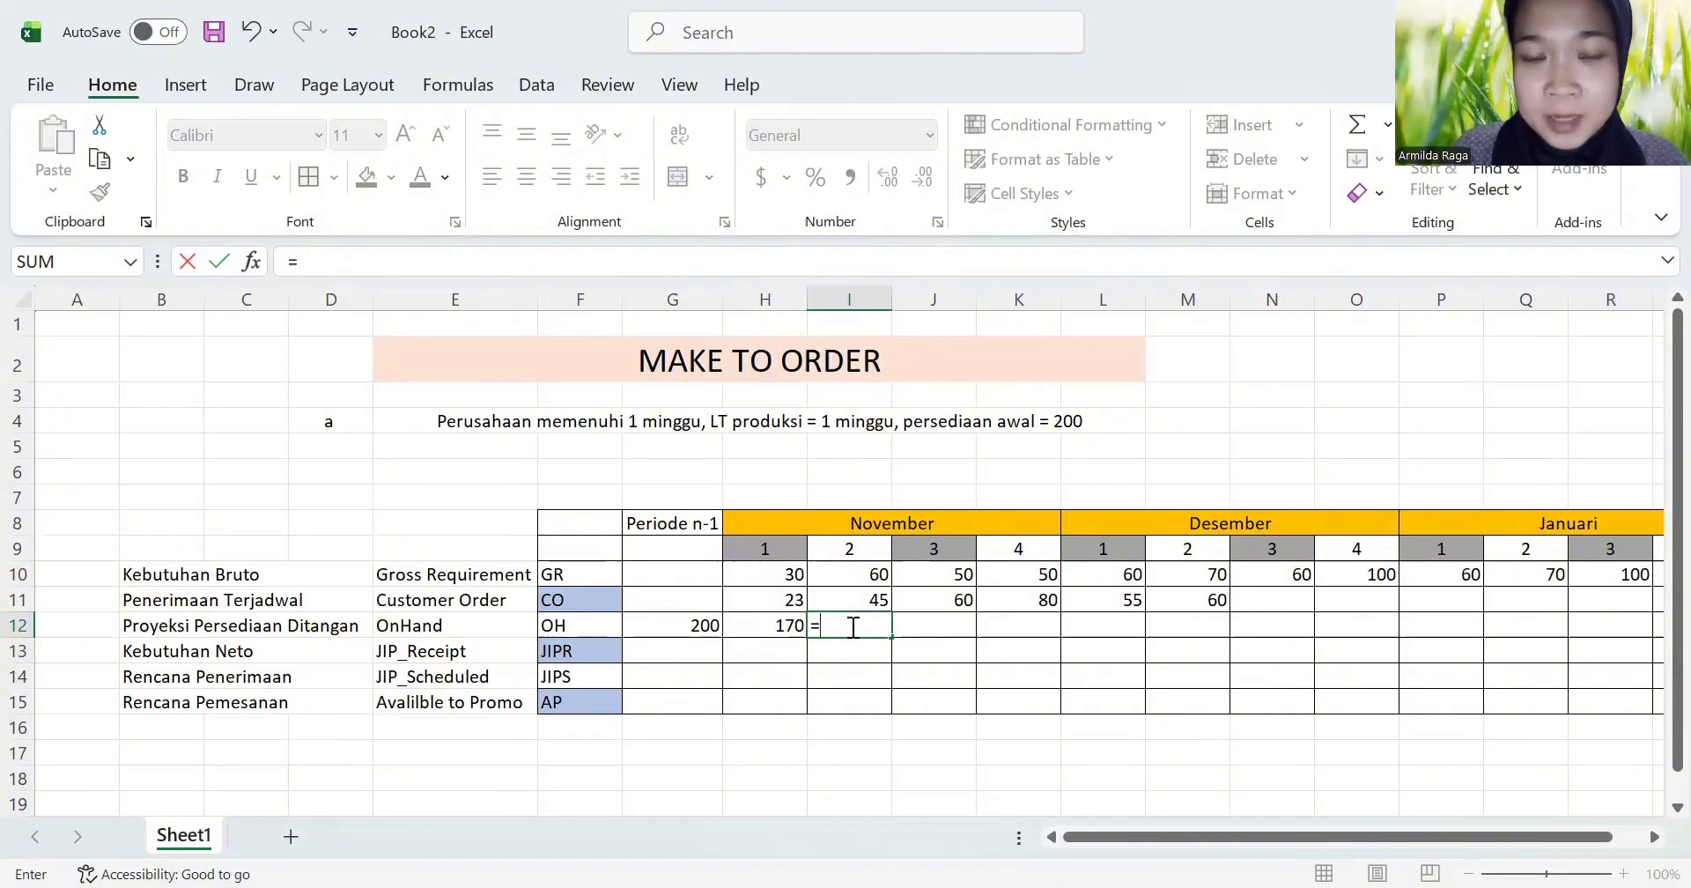
pyautogui.click(788, 628)
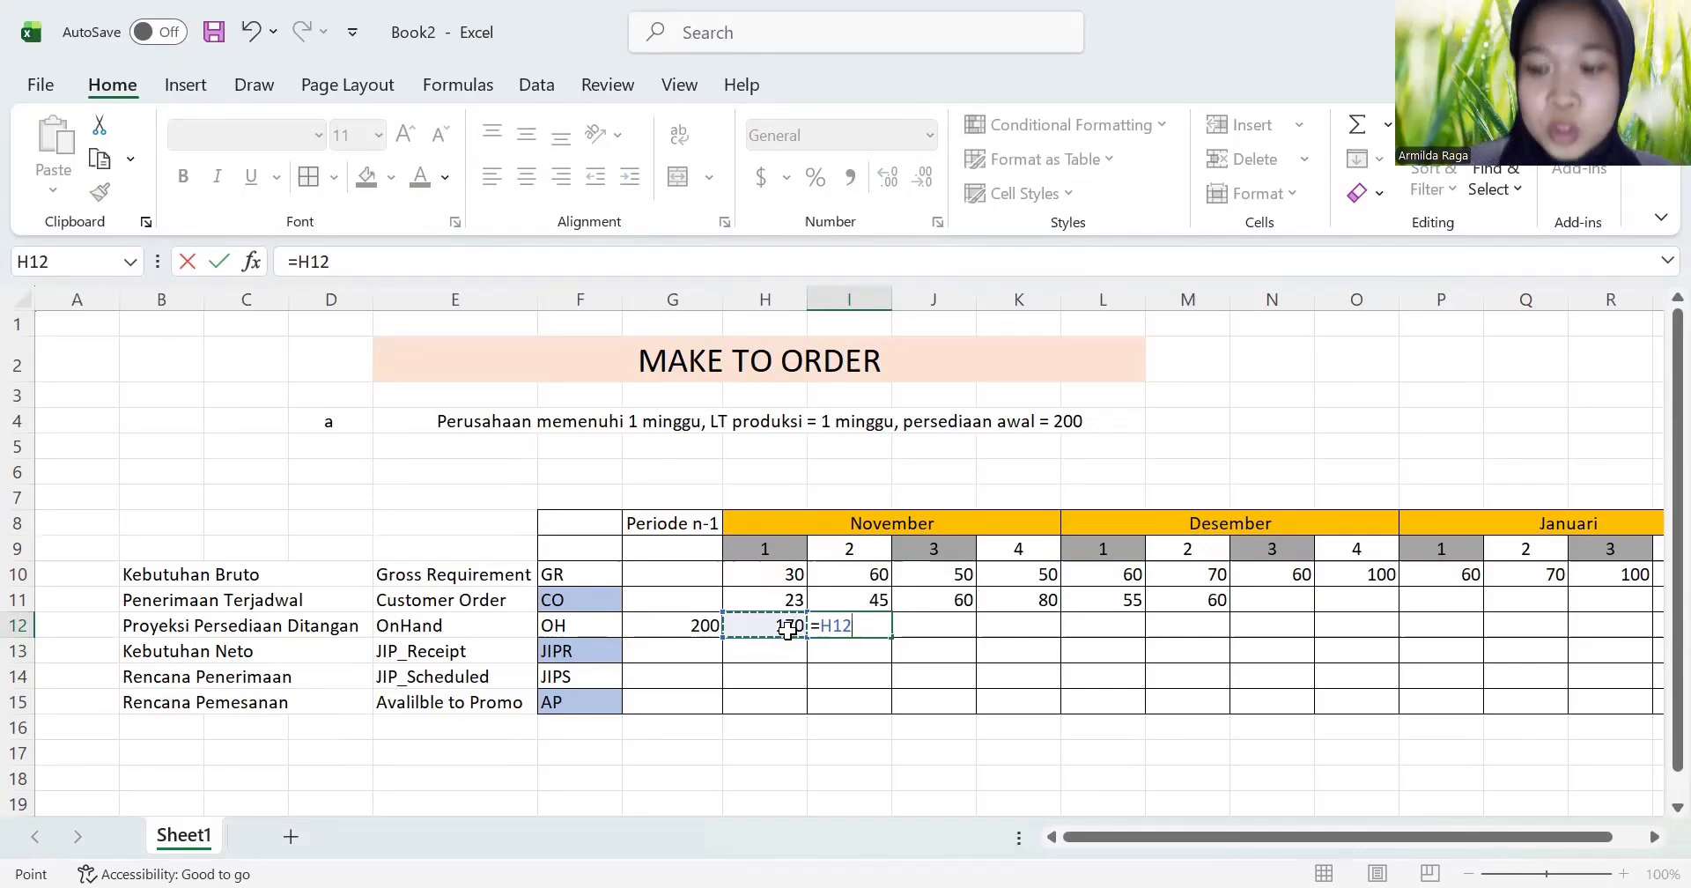
pyautogui.write('-')
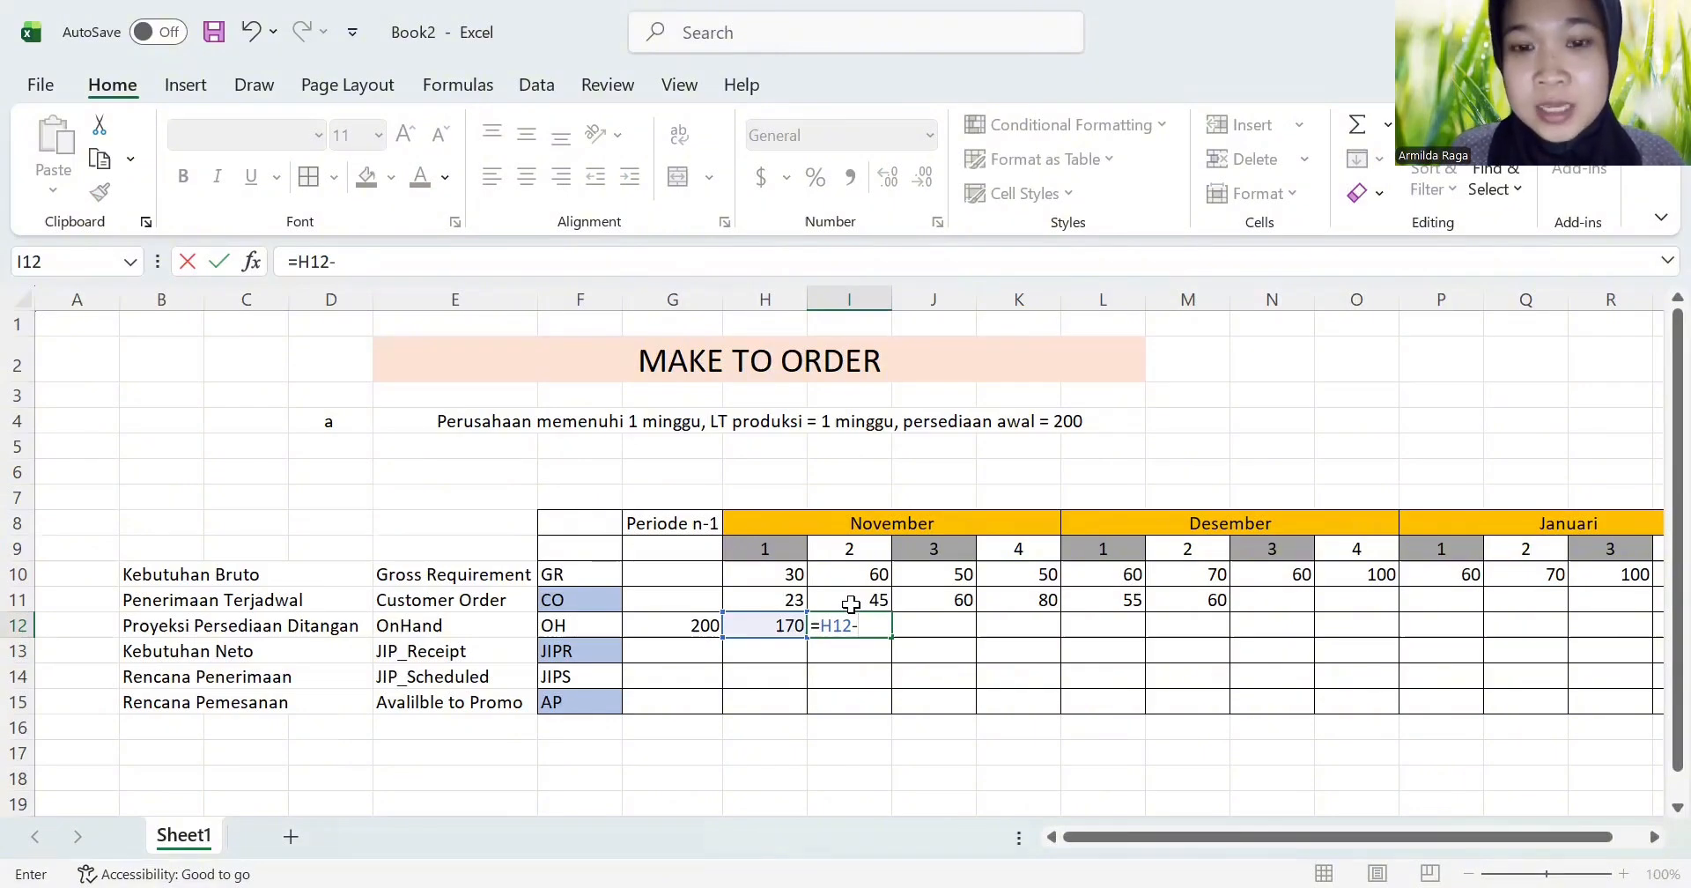
pyautogui.click(866, 576)
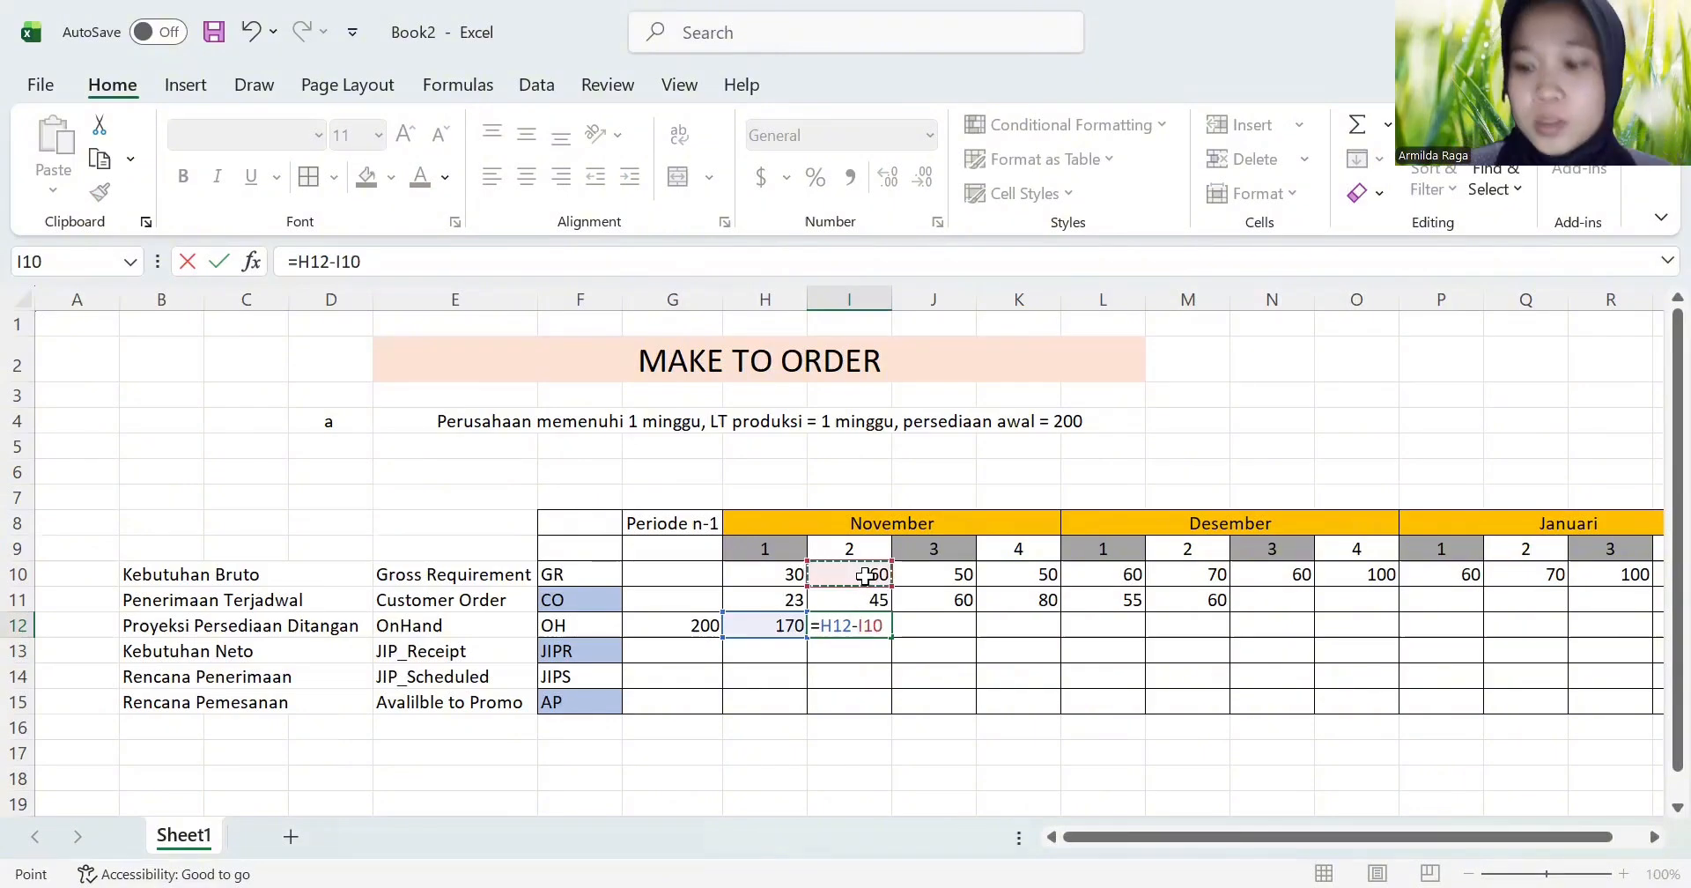
pyautogui.press('Return')
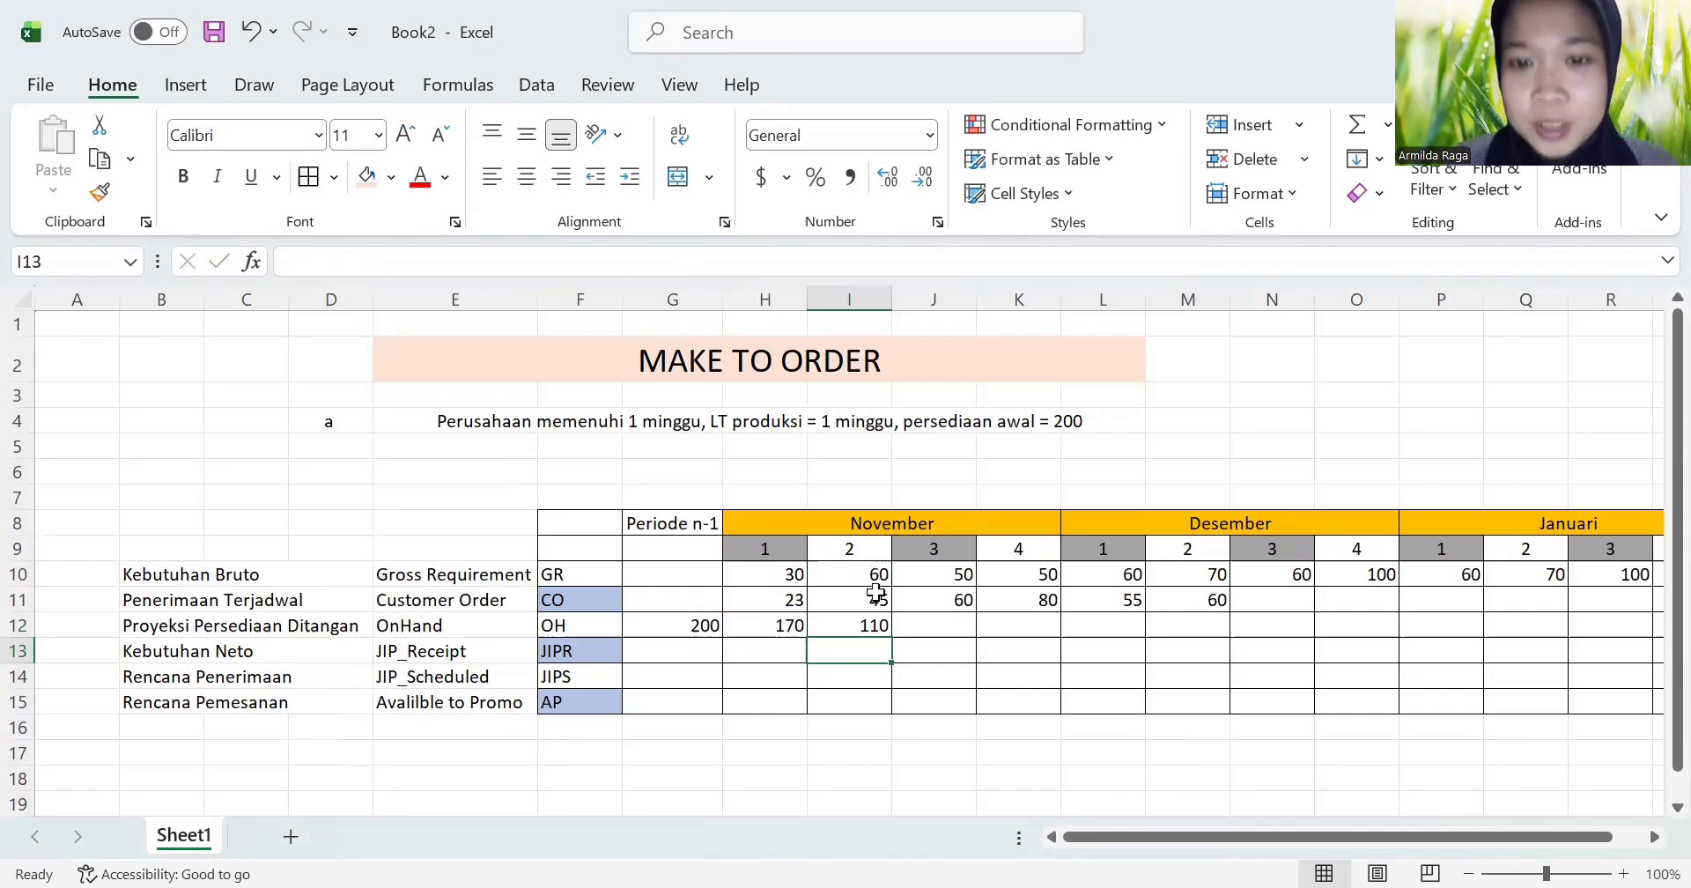
# Step: Calculate OH for November week 3 in J12 by subtracting the customer order from previous stock, =I12-J11
pyautogui.click(940, 625)
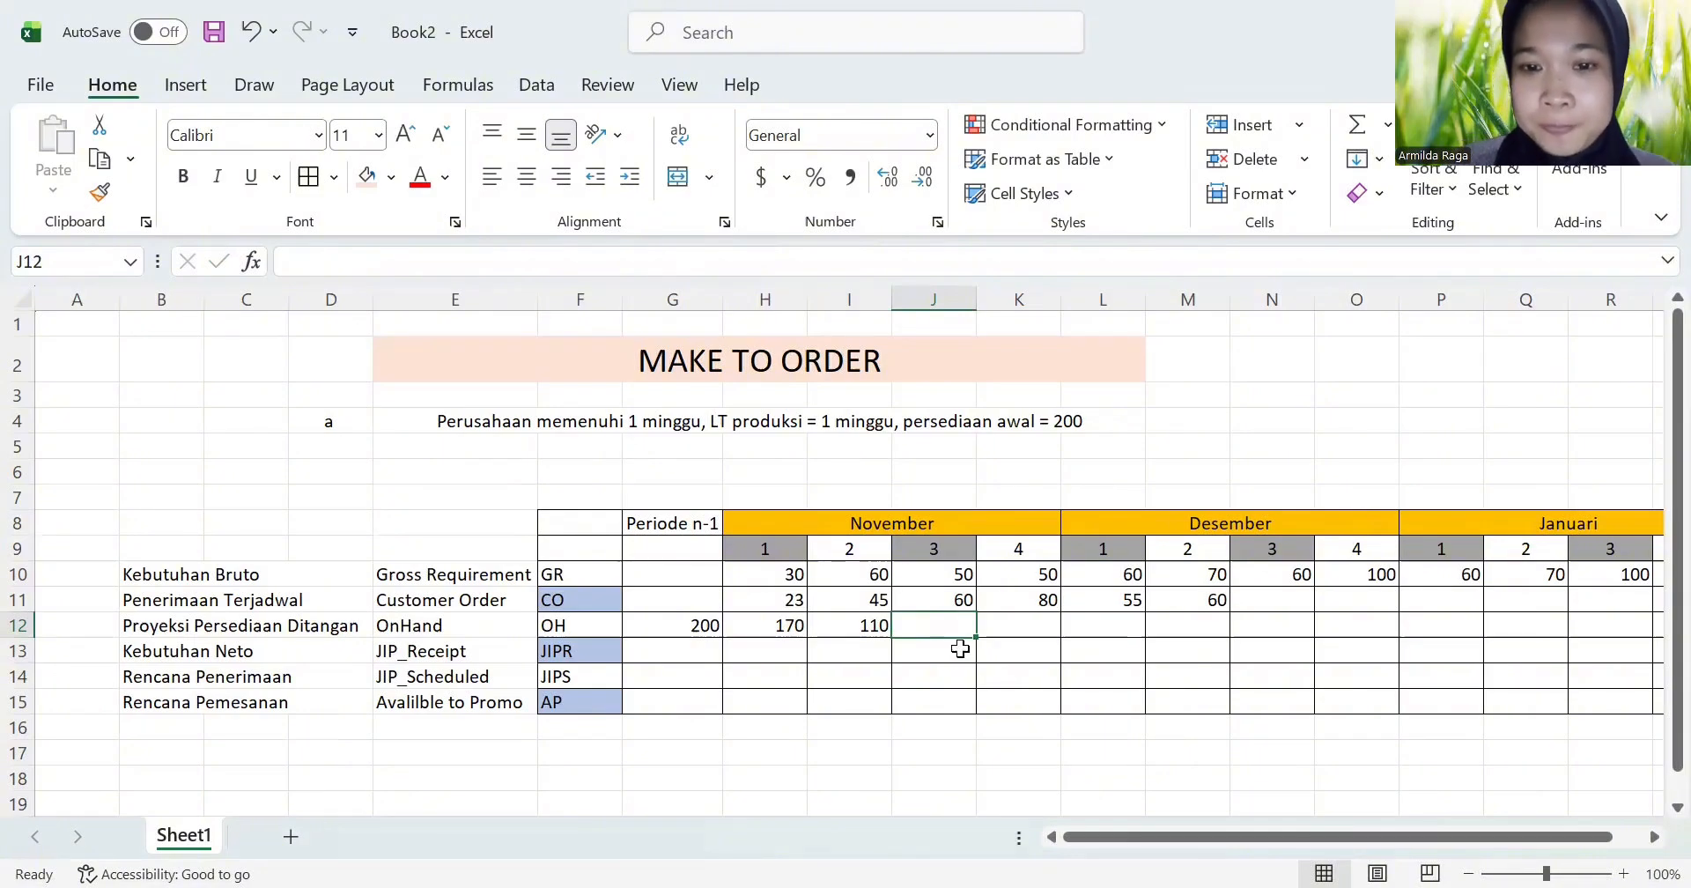
pyautogui.write('=')
pyautogui.click(856, 630)
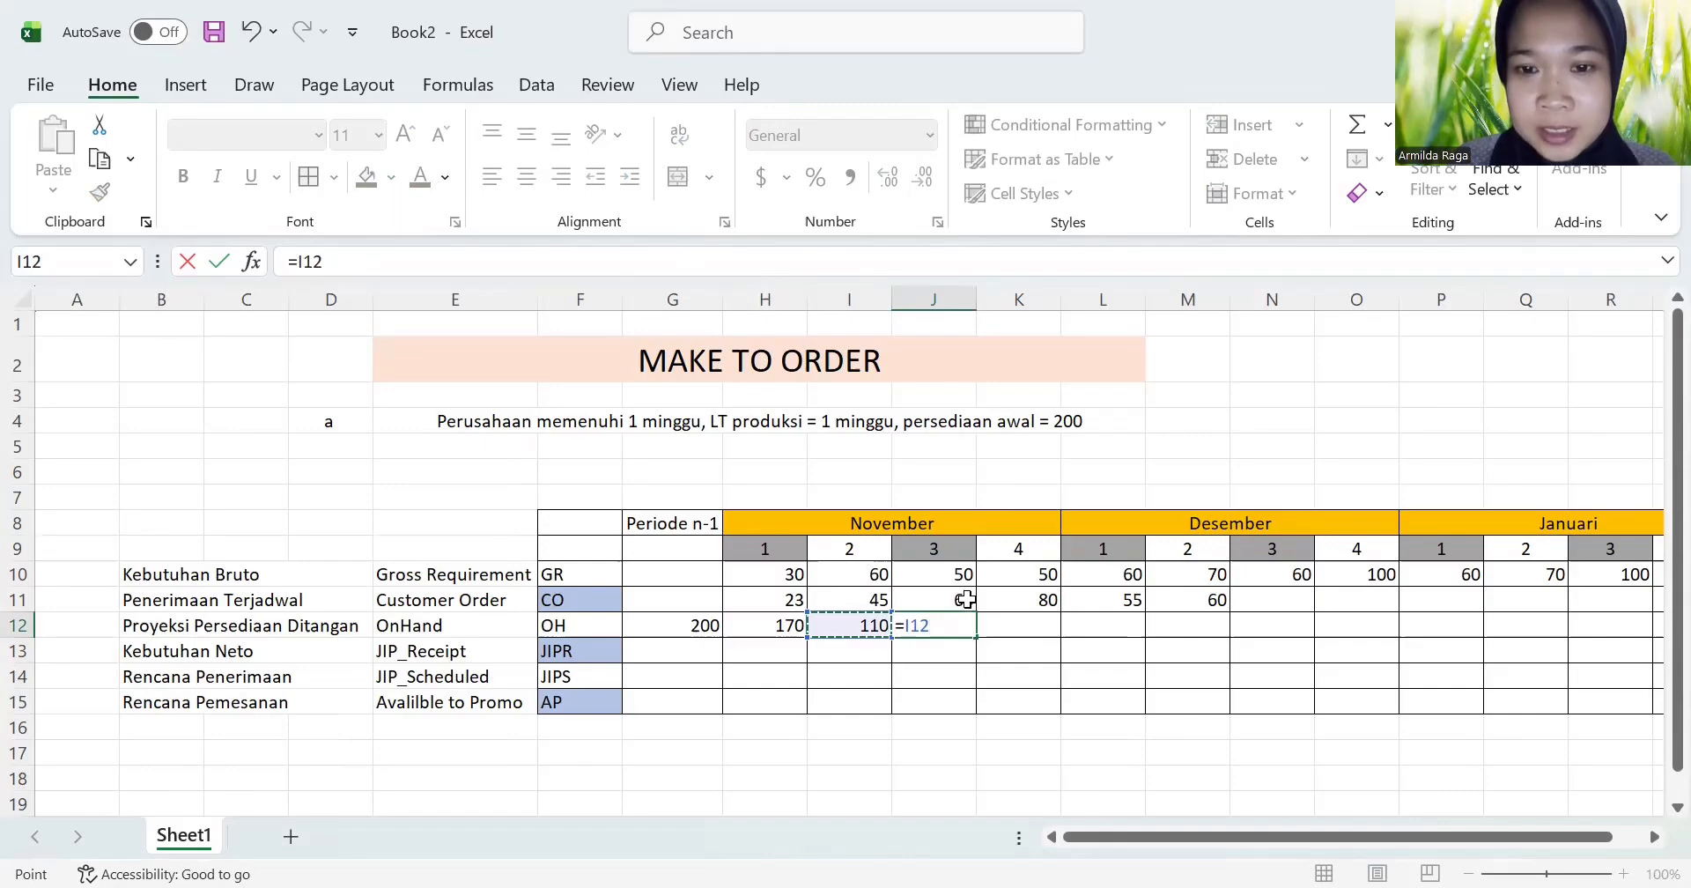
pyautogui.write('-')
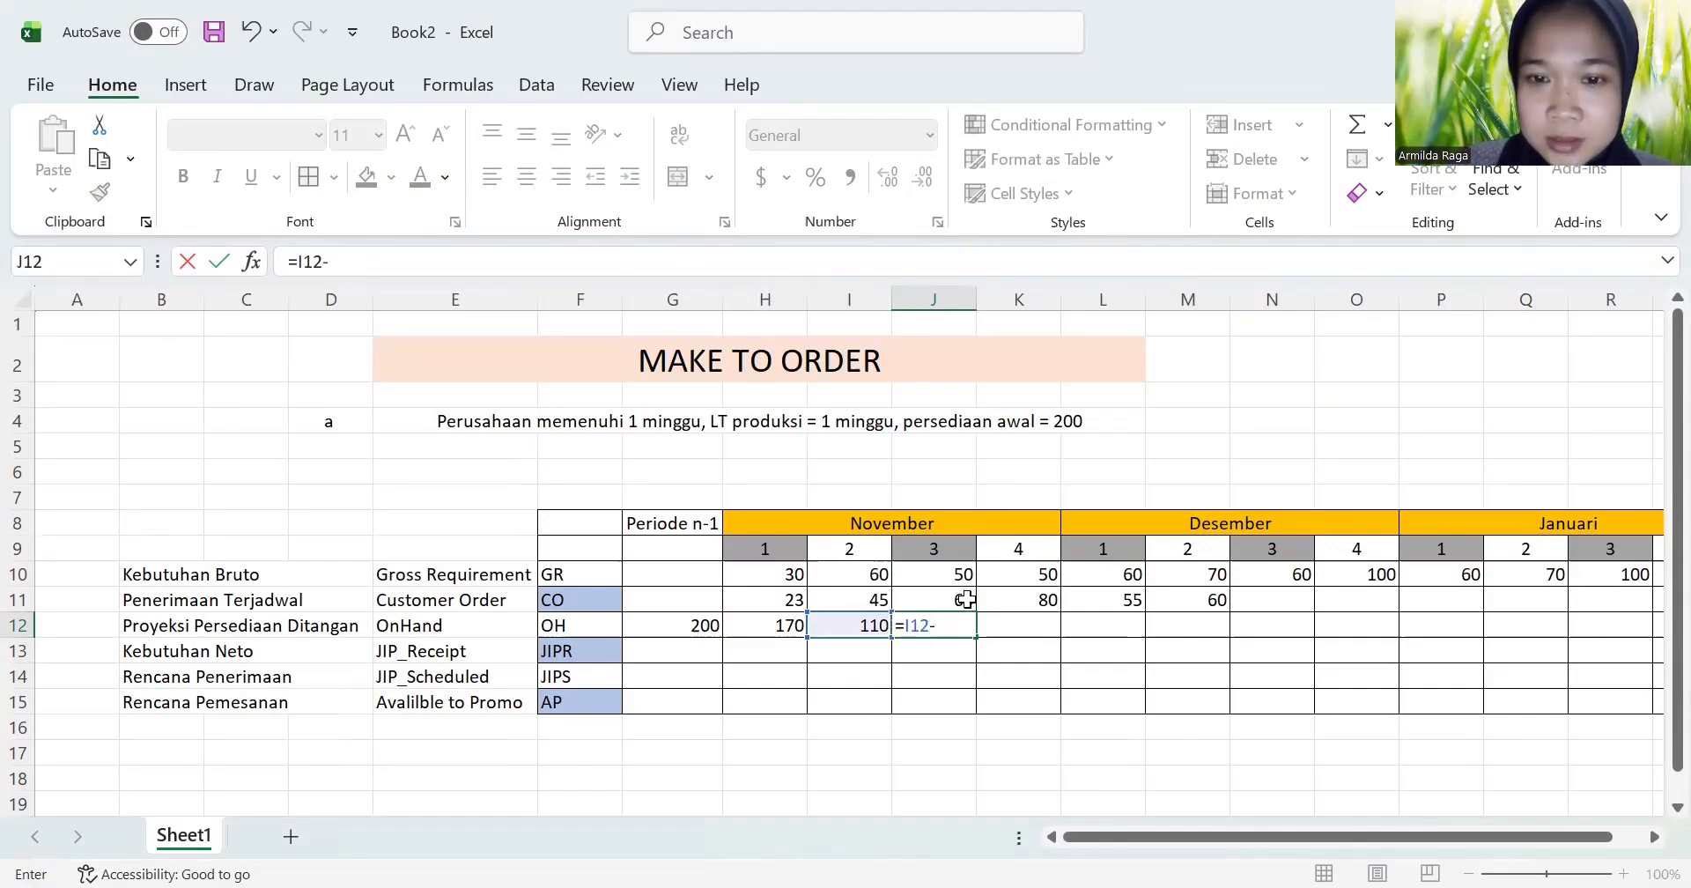
pyautogui.click(966, 600)
pyautogui.press('Return')
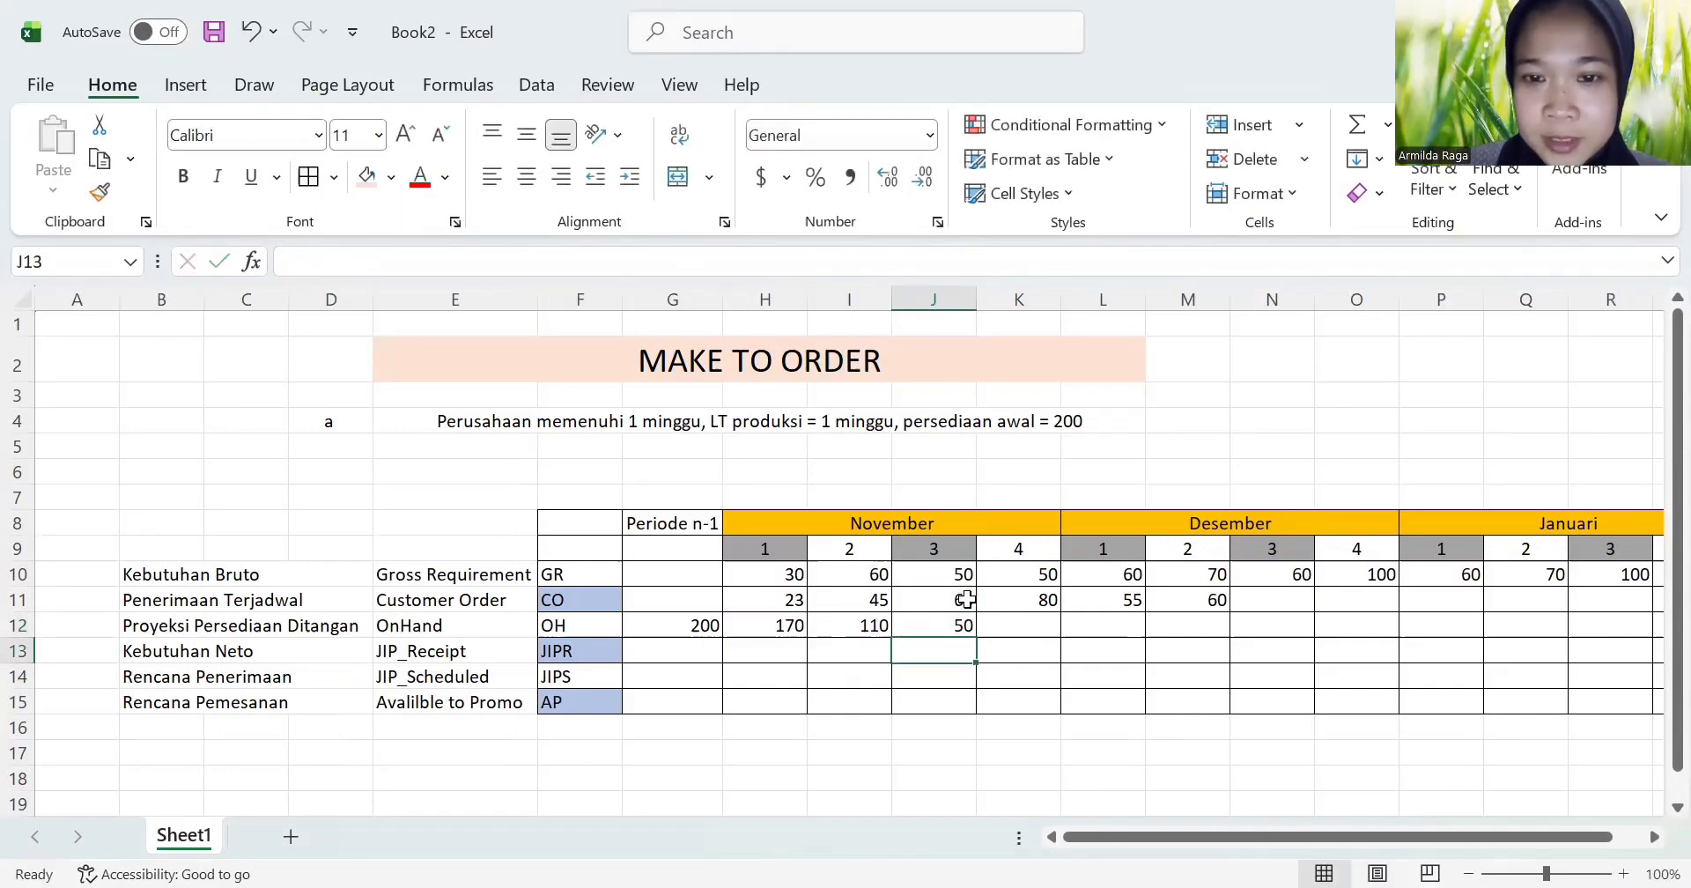
# Step: Calculate OH for November week 4 in K12 by subtracting the customer order, using =J12-K11
pyautogui.click(1045, 627)
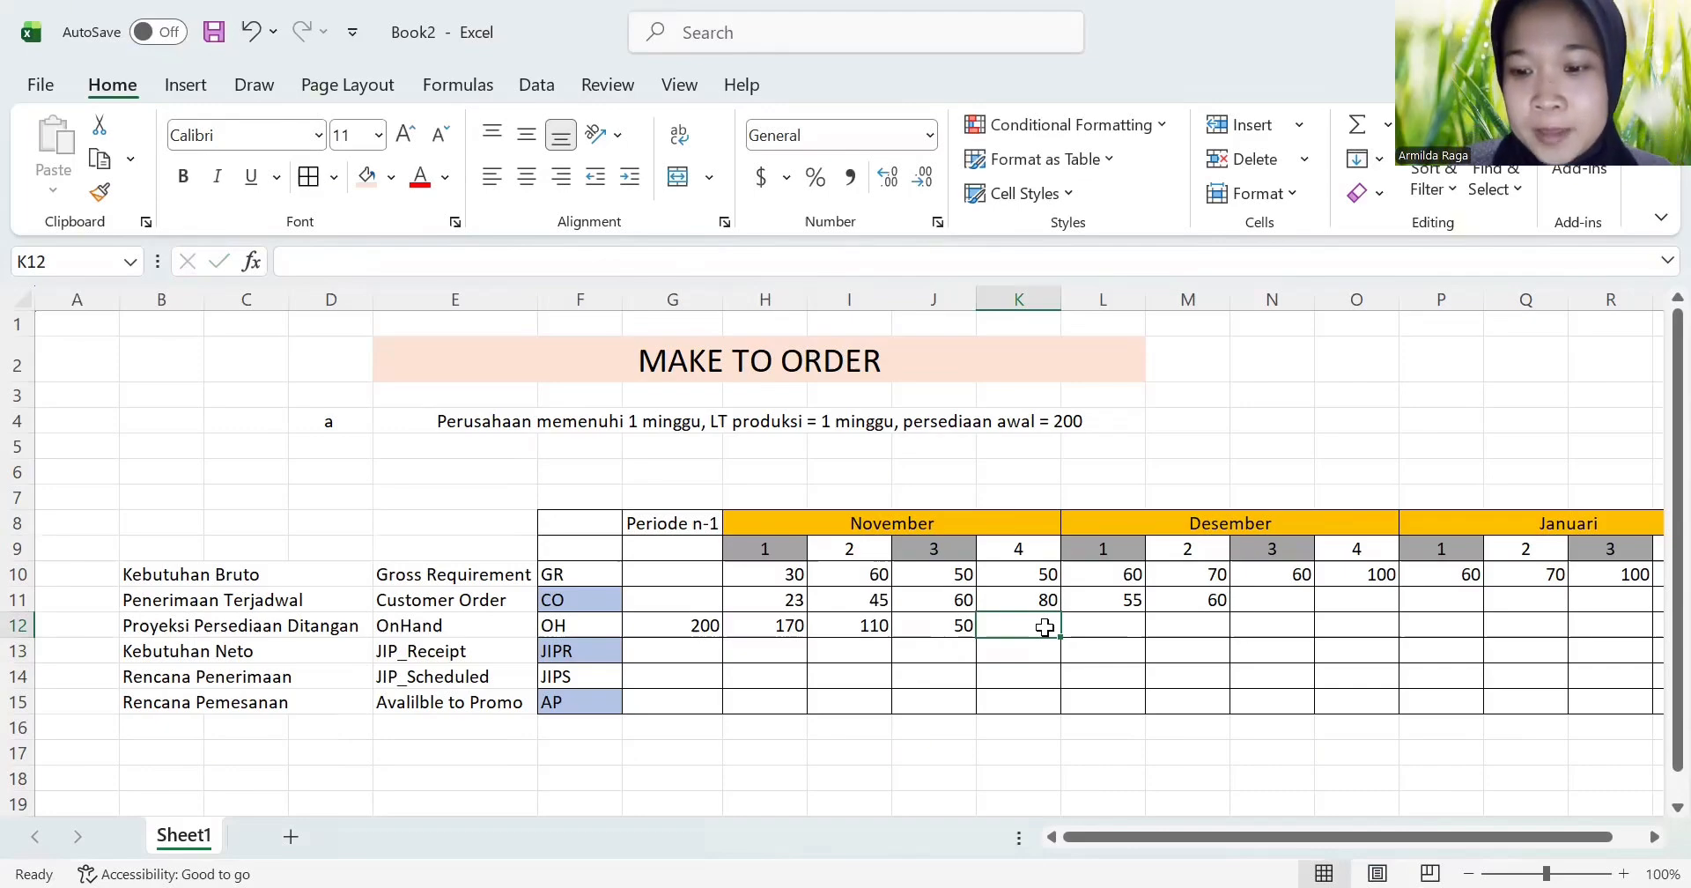
pyautogui.write('=')
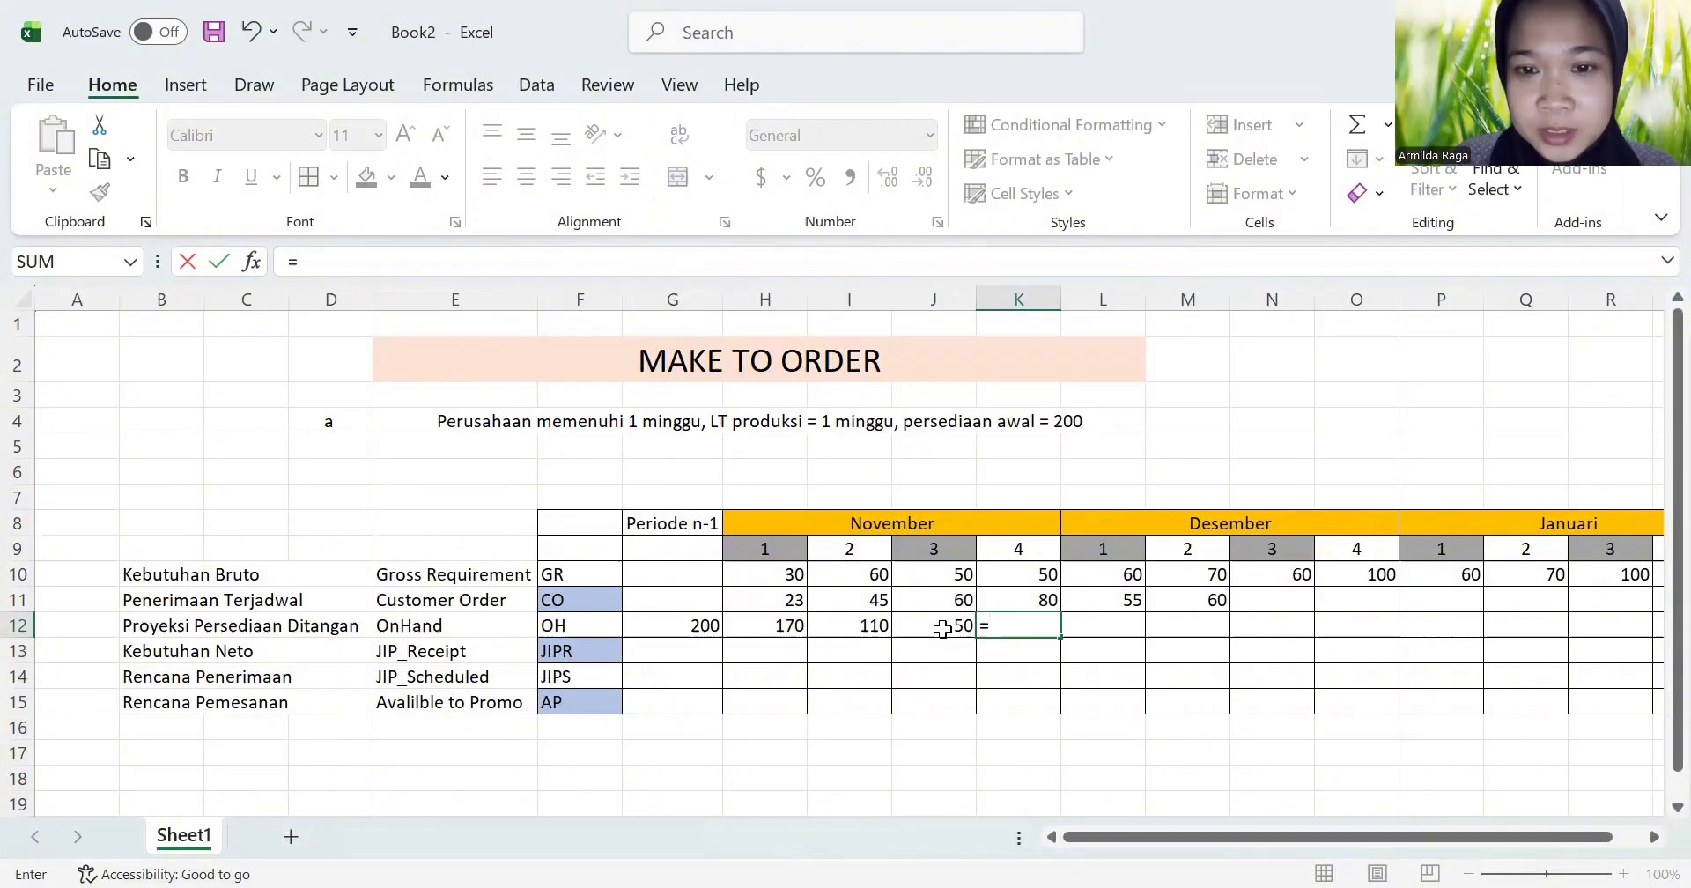
pyautogui.click(943, 628)
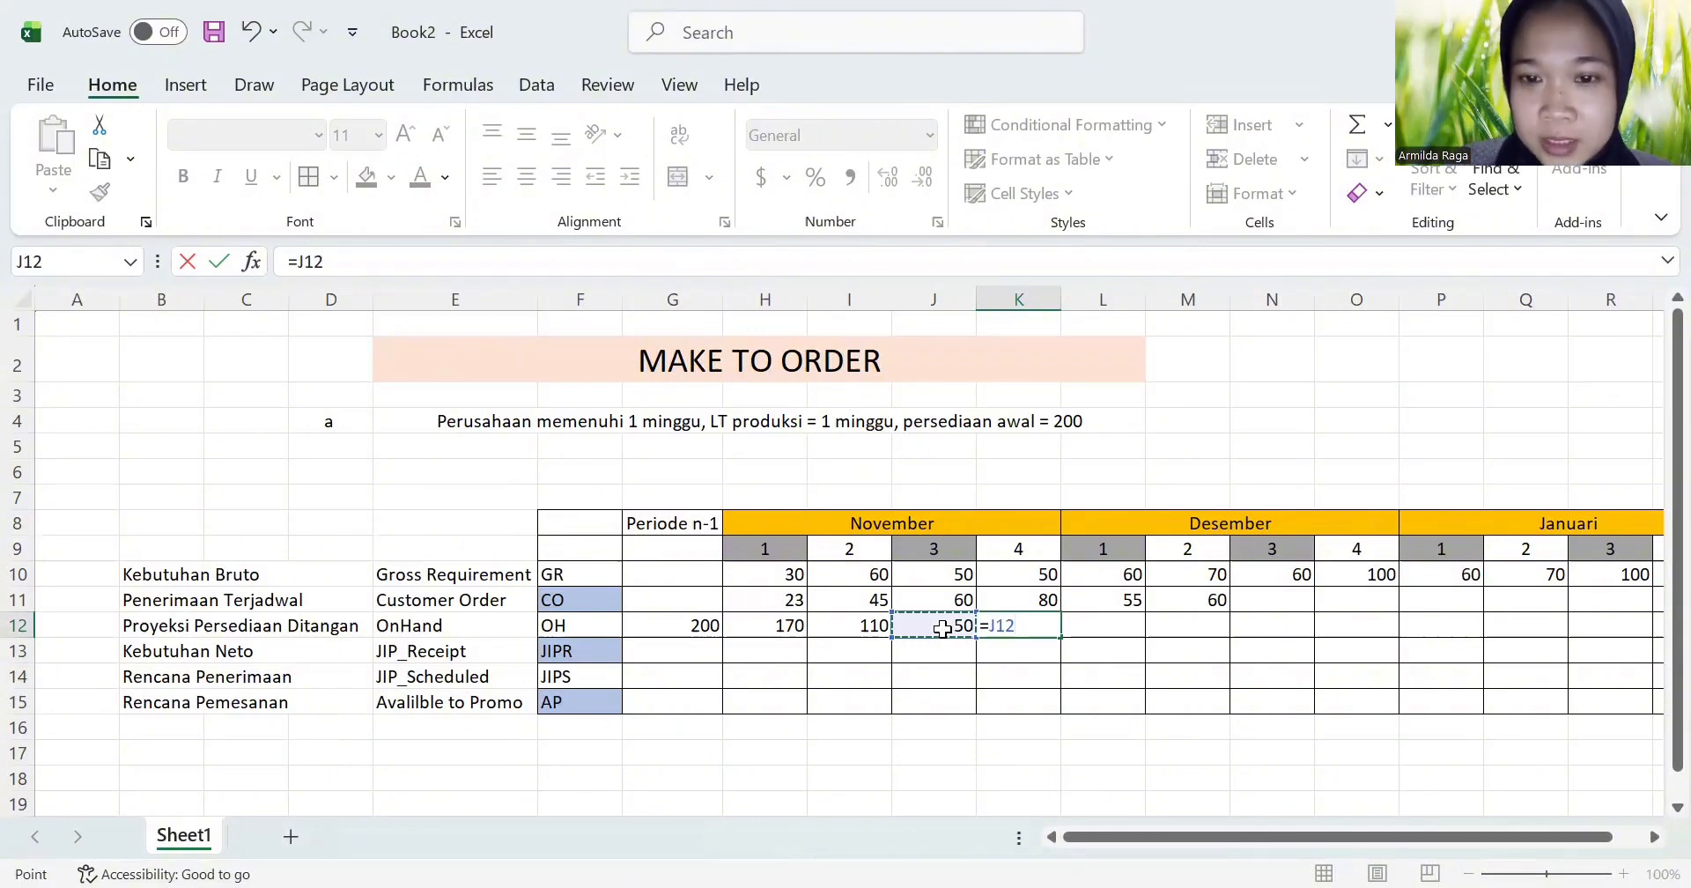
pyautogui.write('-')
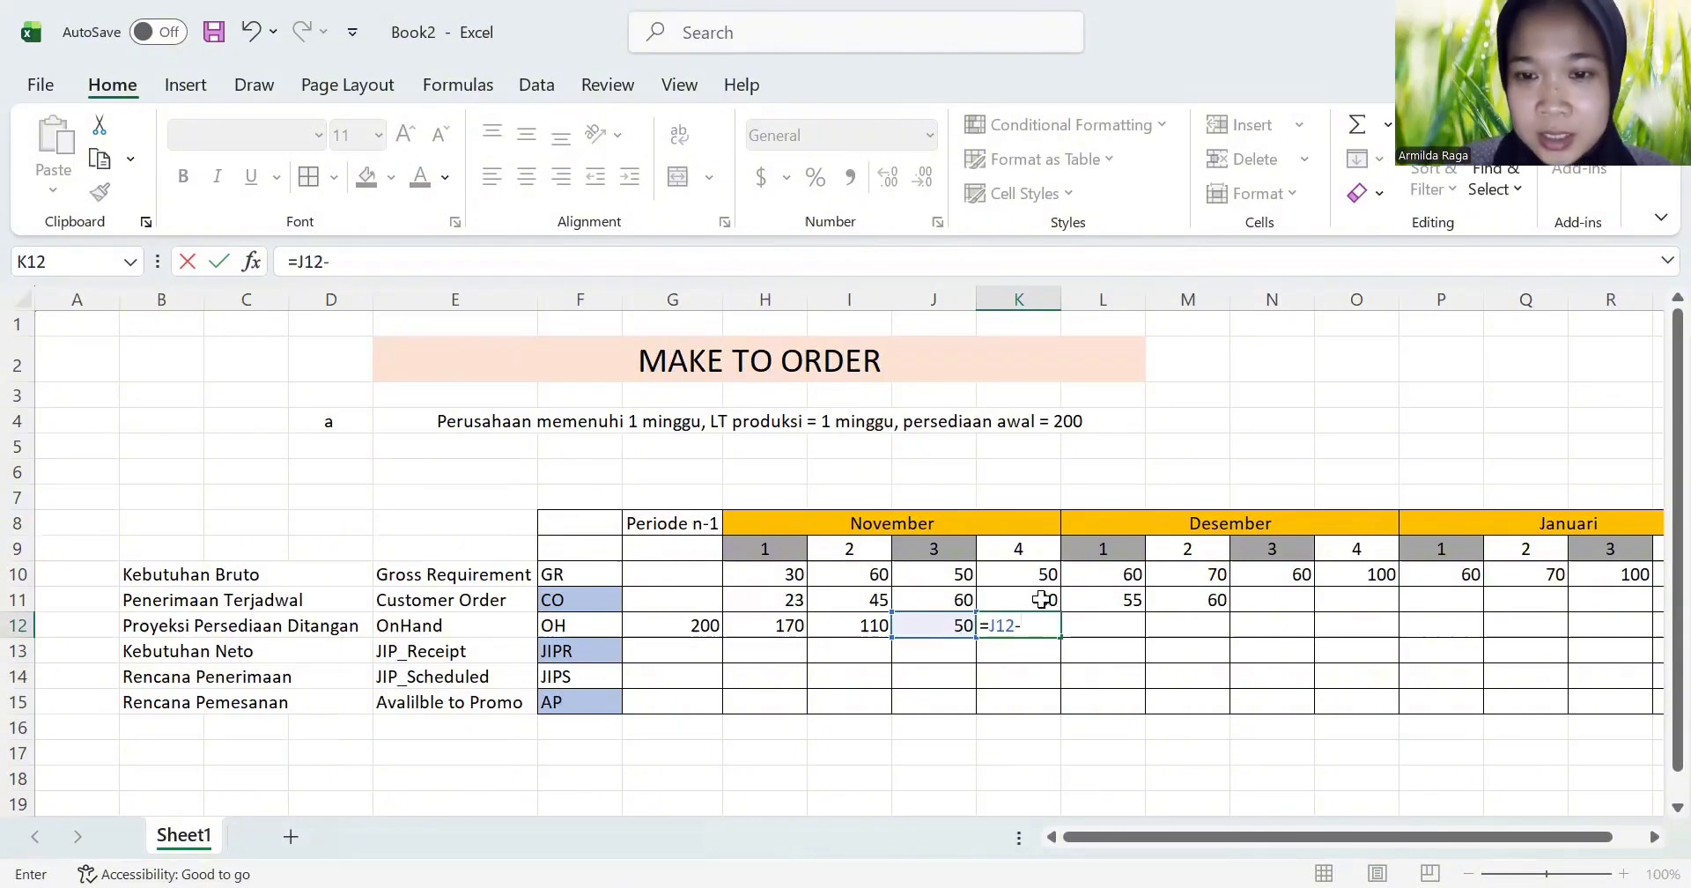
pyautogui.click(1041, 600)
pyautogui.press('Return')
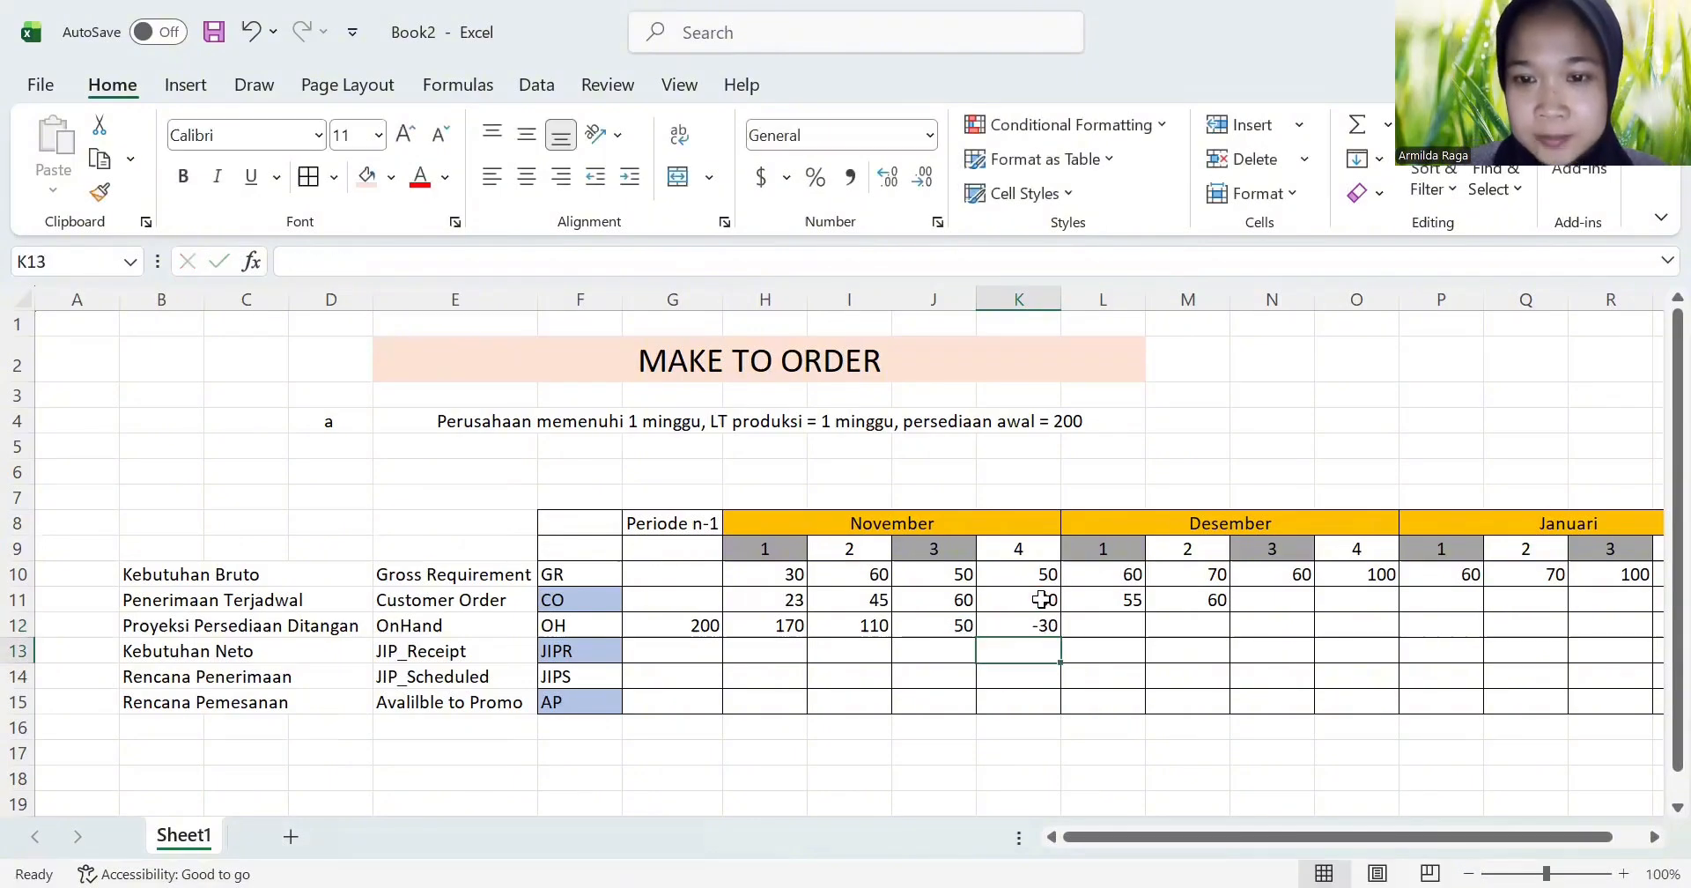
# Step: Calculate OH for Desember week 1 in L12 by subtracting the gross requirement, using =K12-L10
pyautogui.click(1120, 625)
pyautogui.write('=')
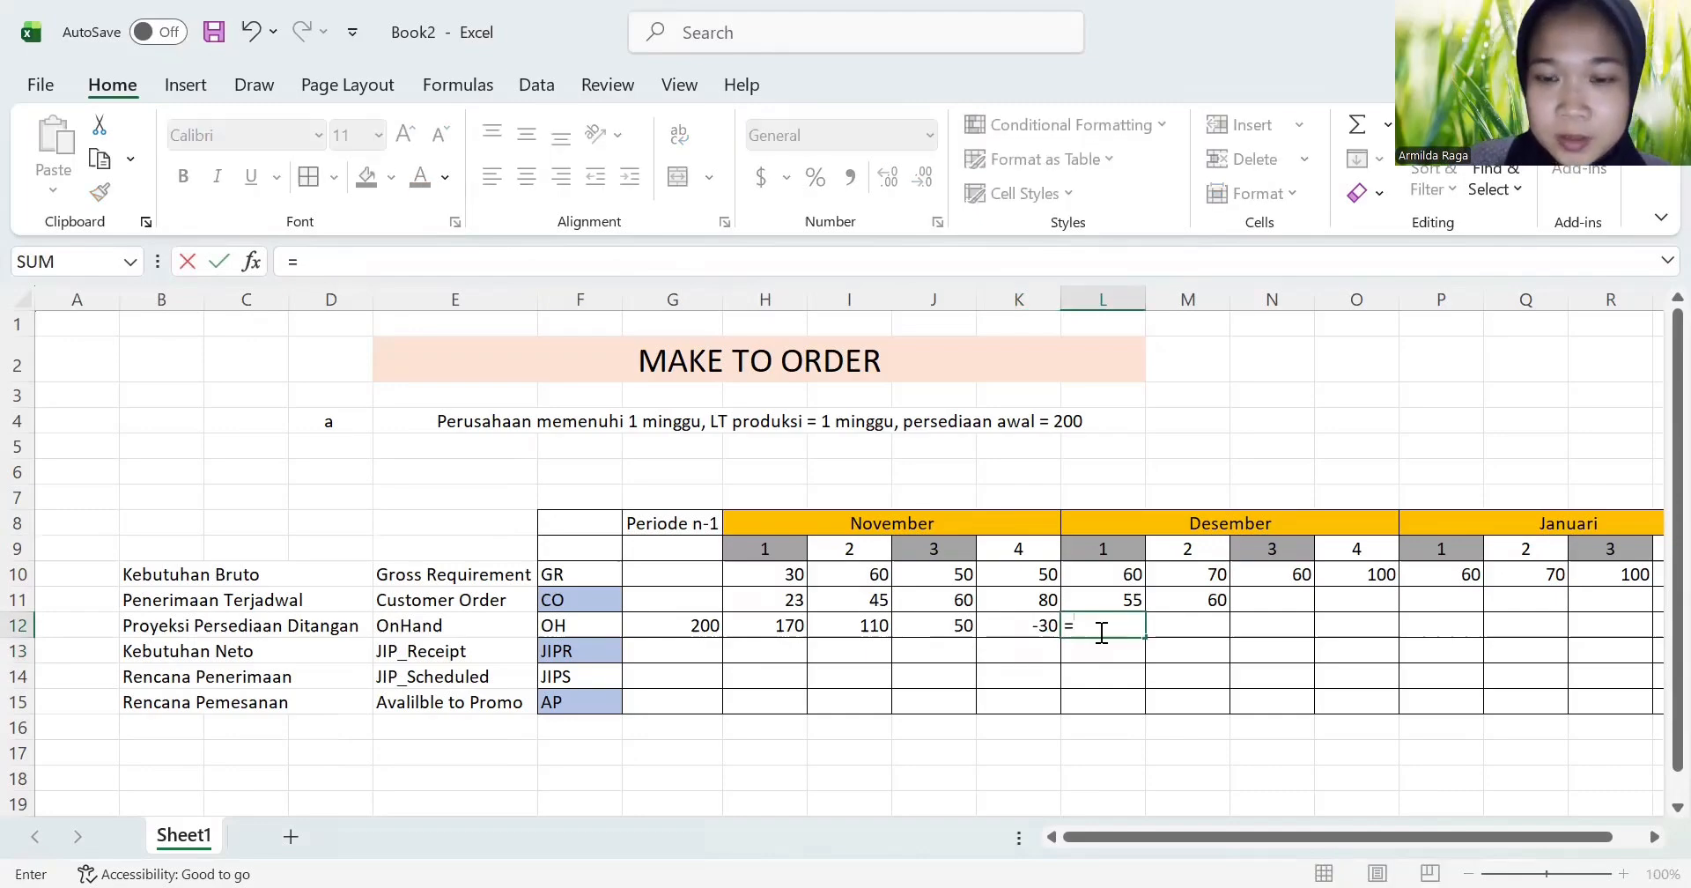
pyautogui.click(1029, 628)
pyautogui.write('-')
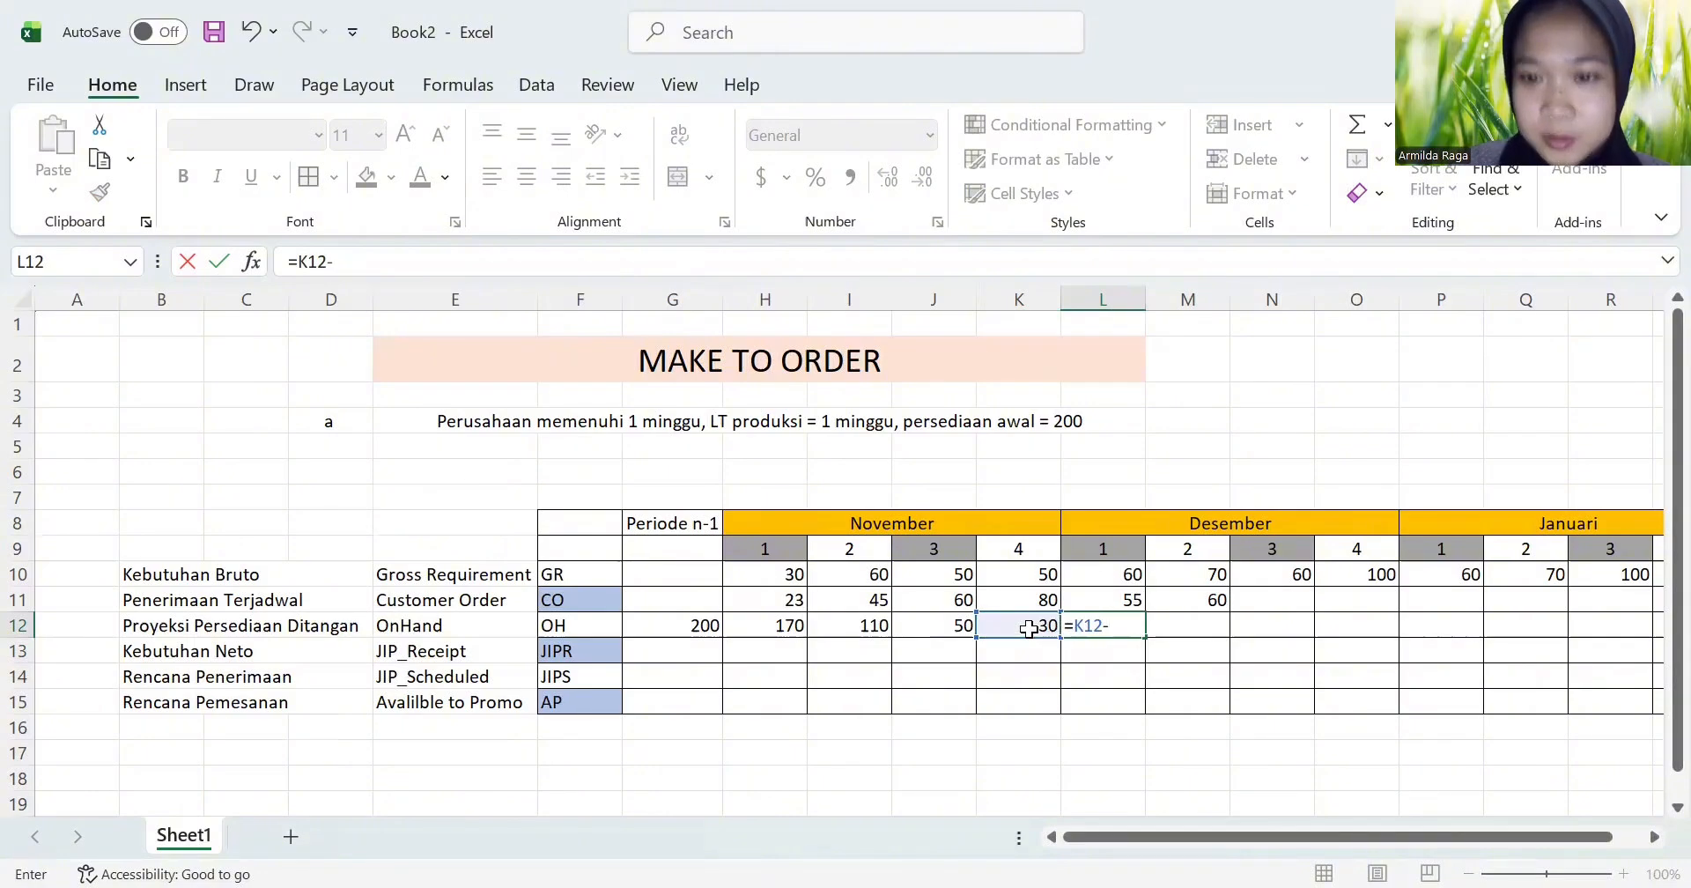
pyautogui.click(1123, 573)
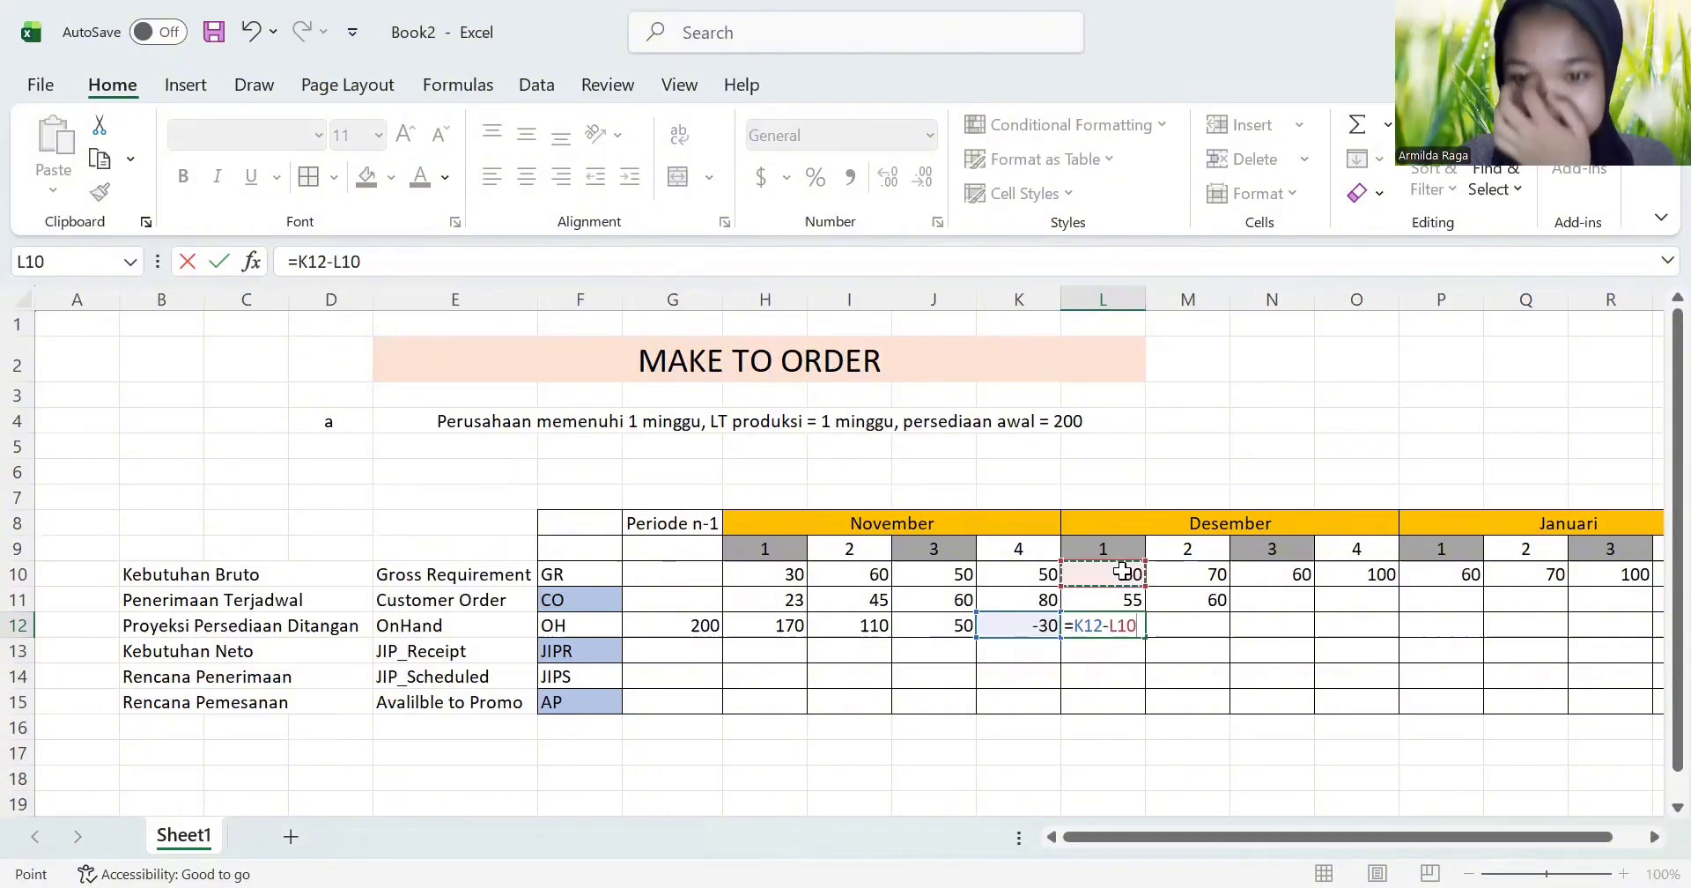
pyautogui.press('Return')
# Step: Calculate OH for Desember week 2 in M12 with the formula =L12-M10
pyautogui.click(1203, 628)
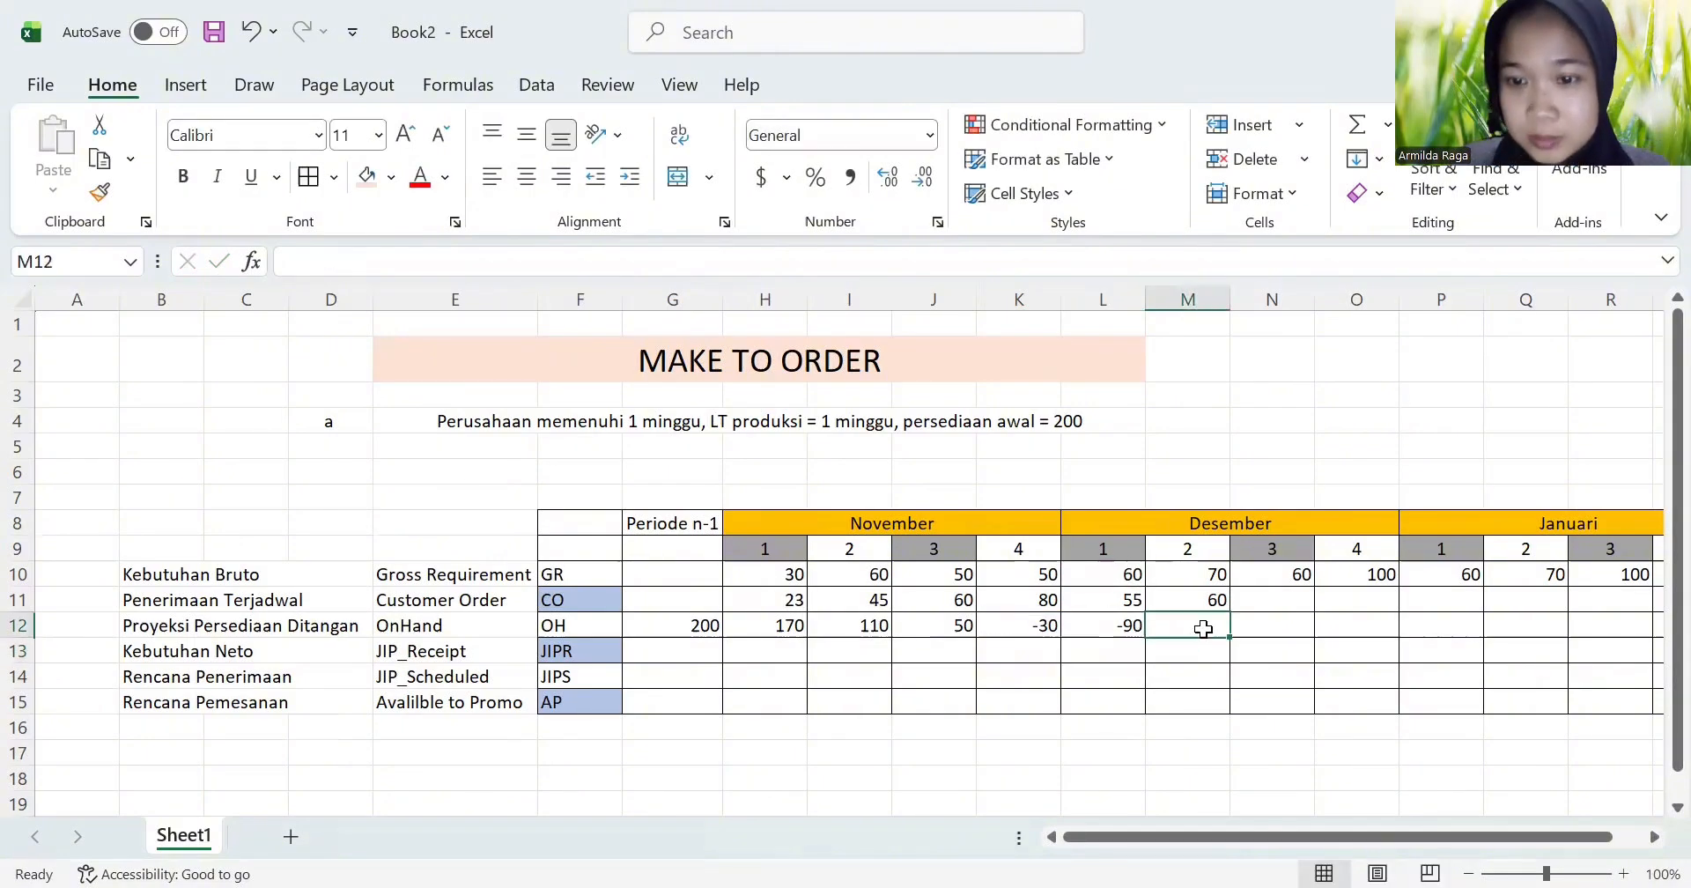
pyautogui.write('=')
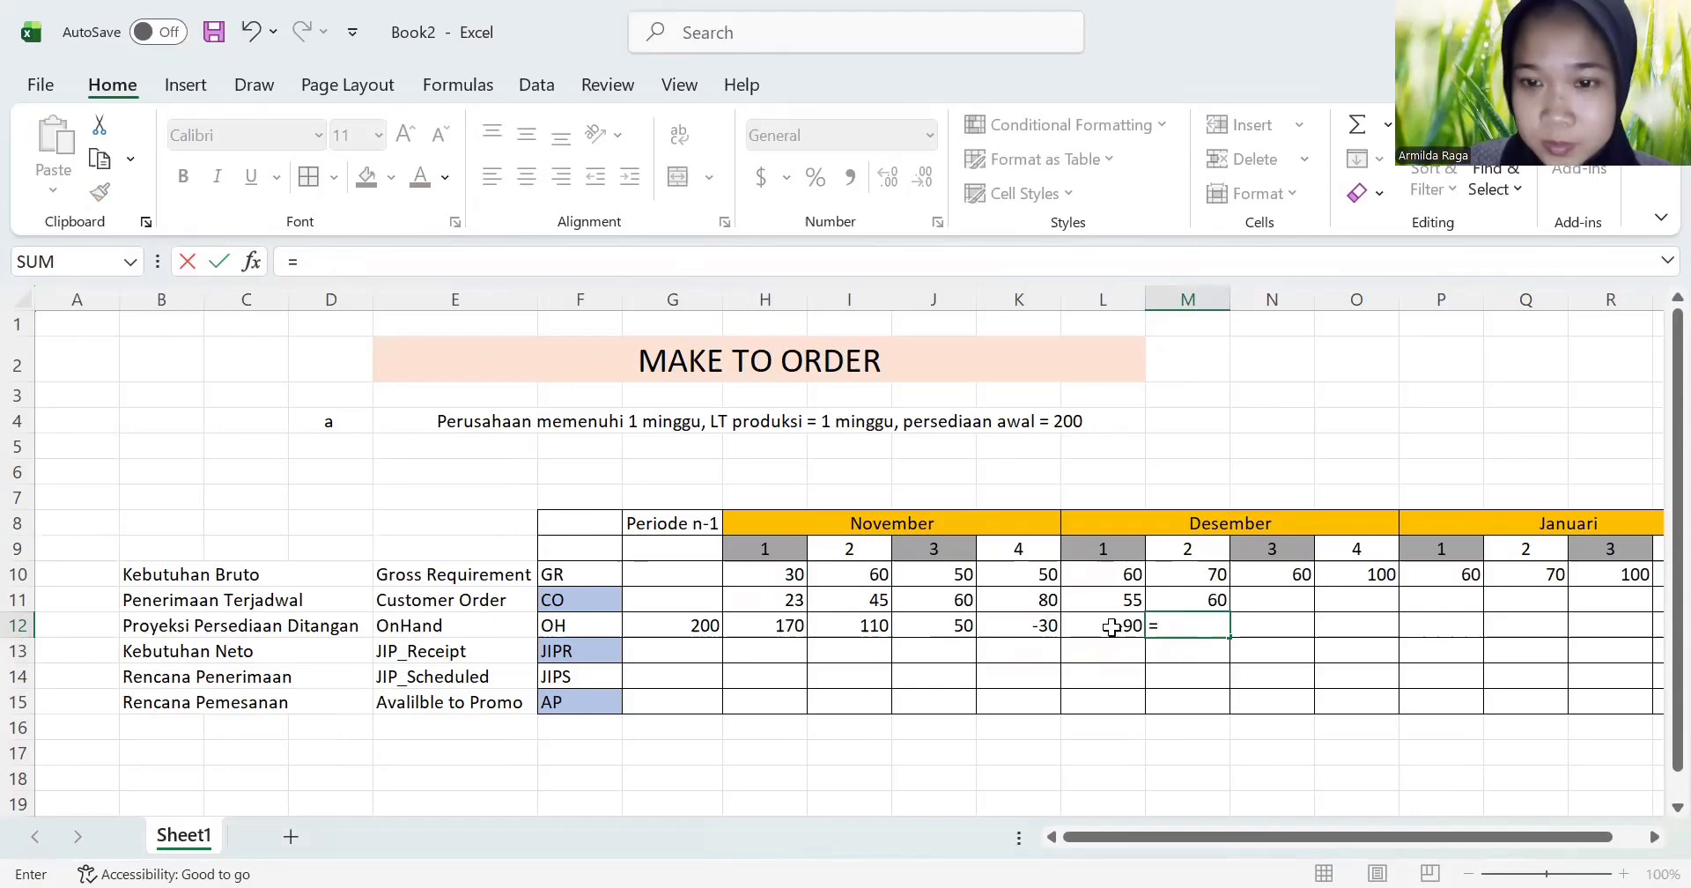
pyautogui.click(1111, 627)
pyautogui.write('-')
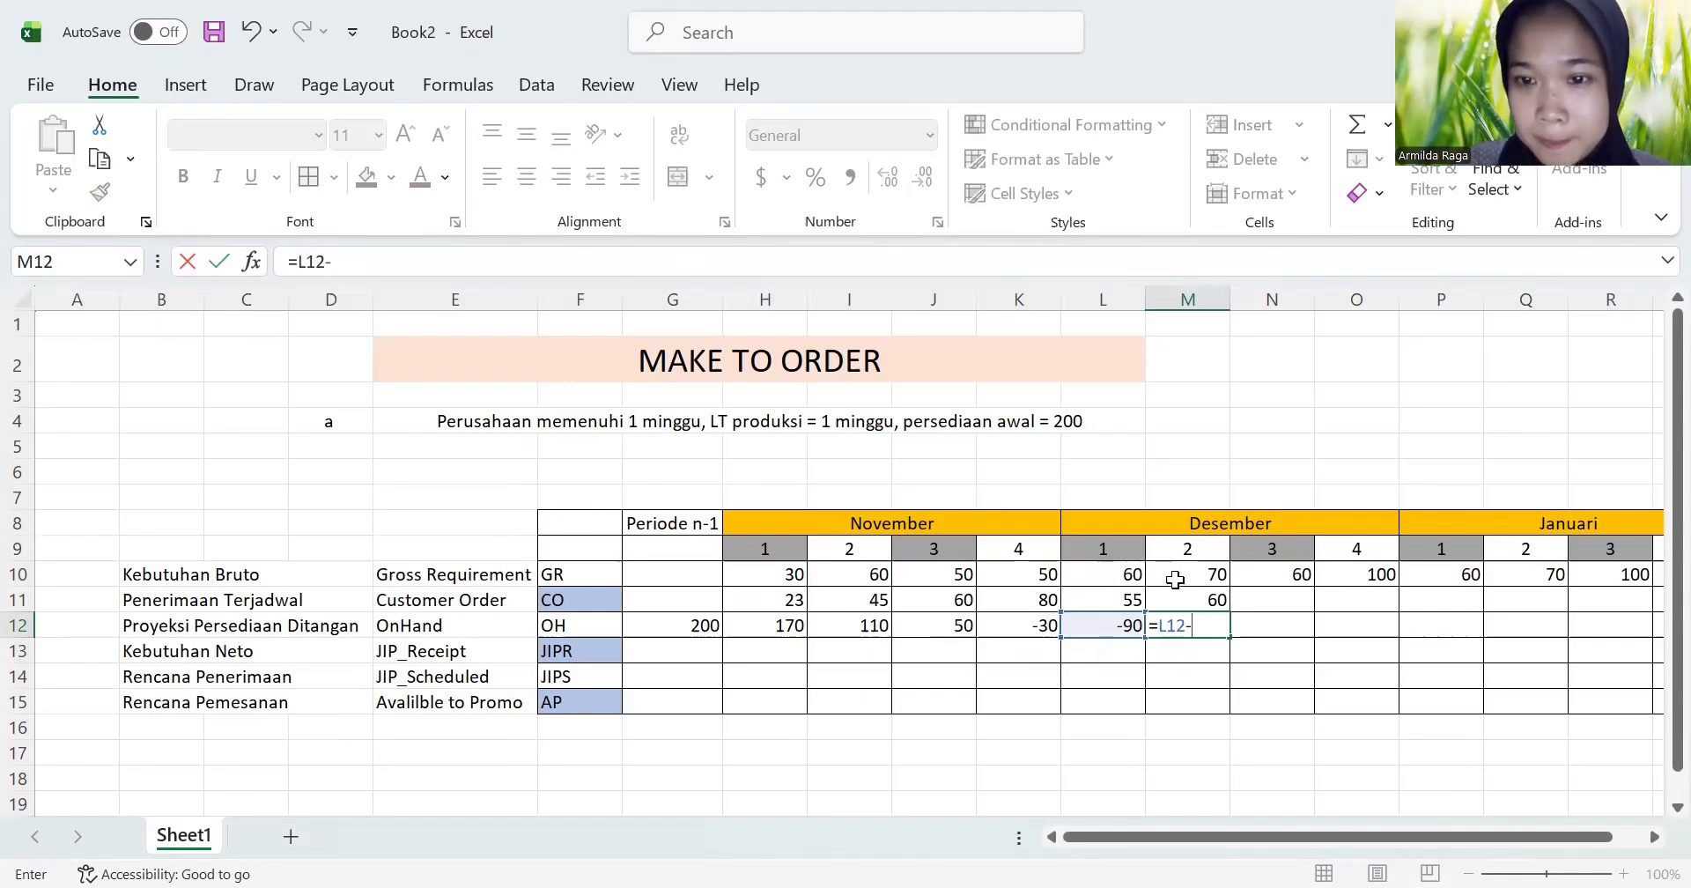
pyautogui.click(1175, 576)
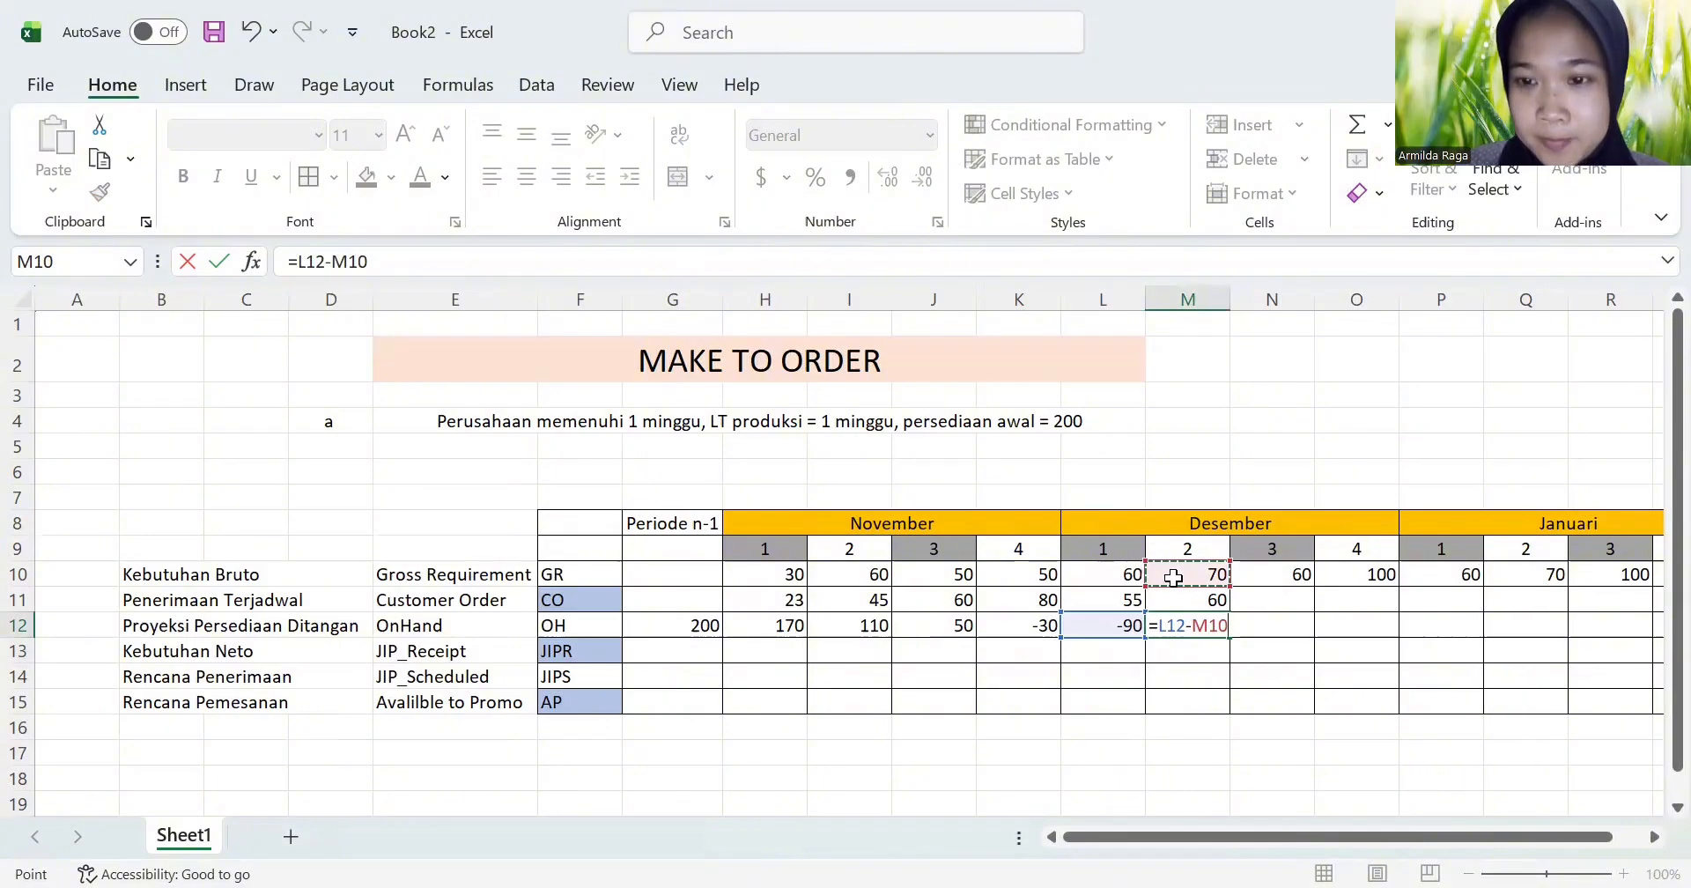
pyautogui.press('Return')
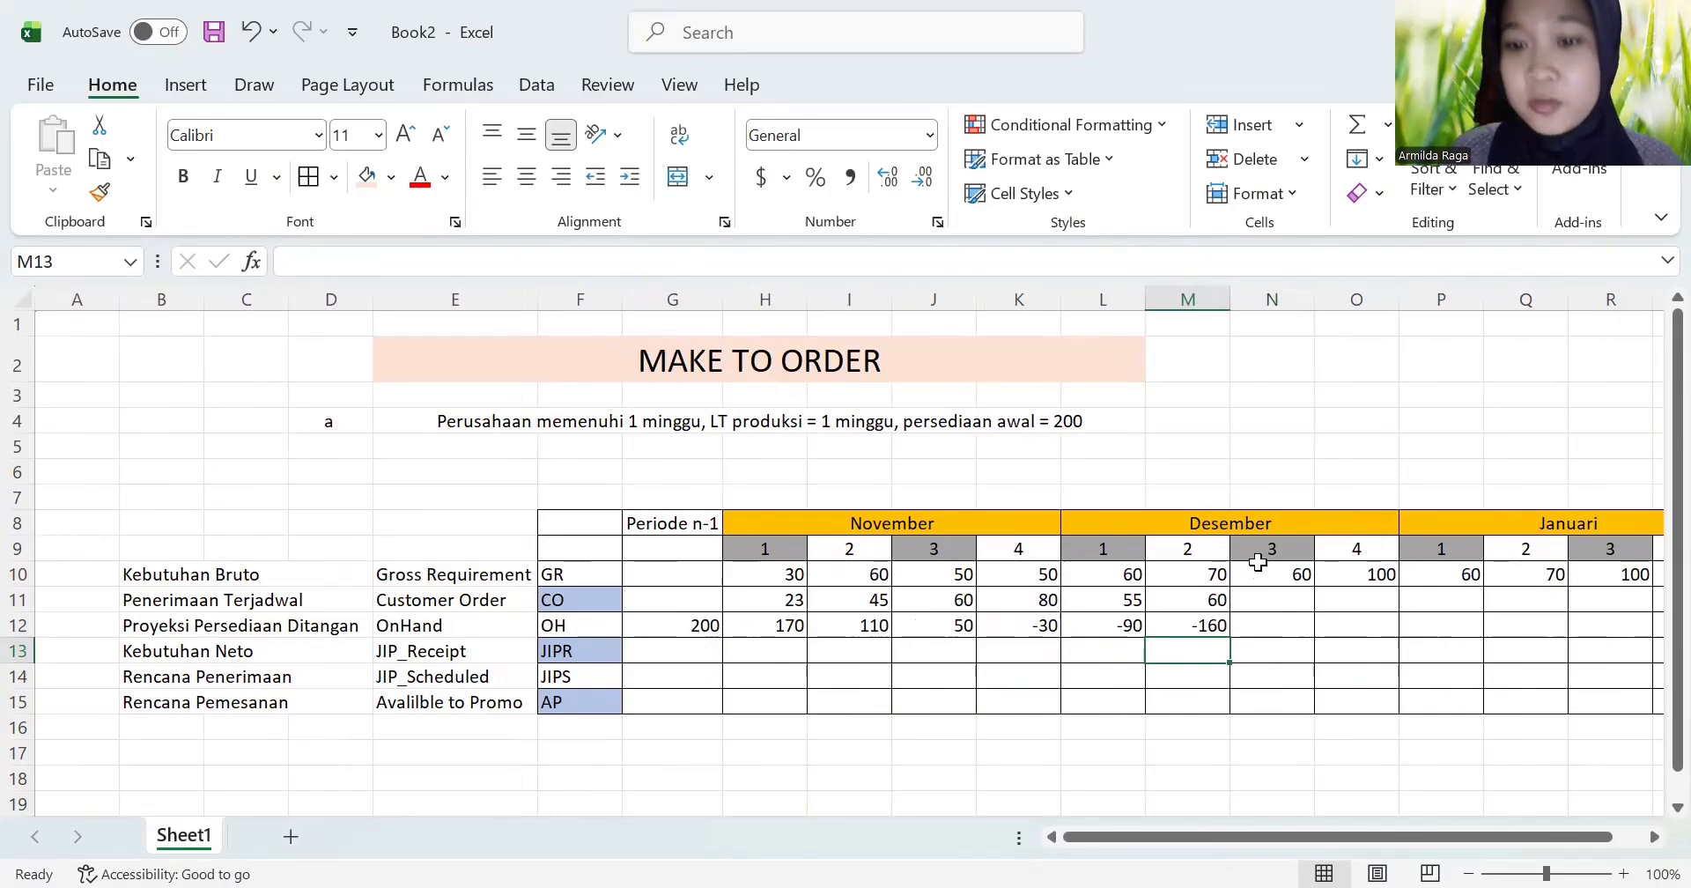
# Step: Fill the on-hand formula from M12 across through S12, covering the remaining Desember and Januari weeks
pyautogui.click(1203, 625)
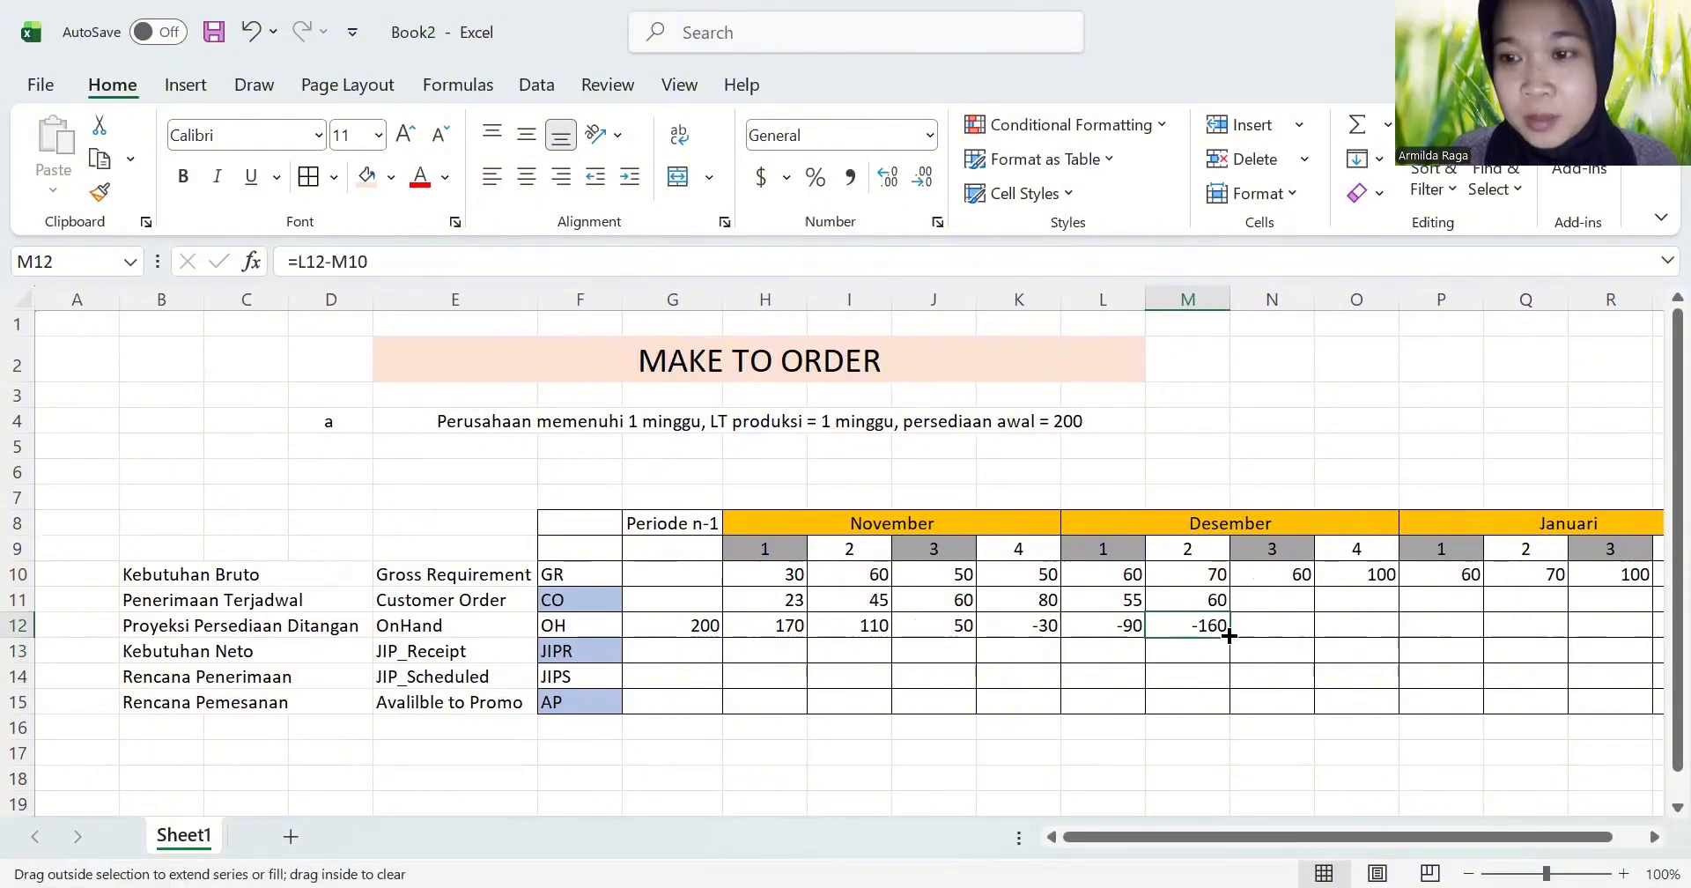
pyautogui.moveTo(1228, 635); pyautogui.dragTo(1551, 644)
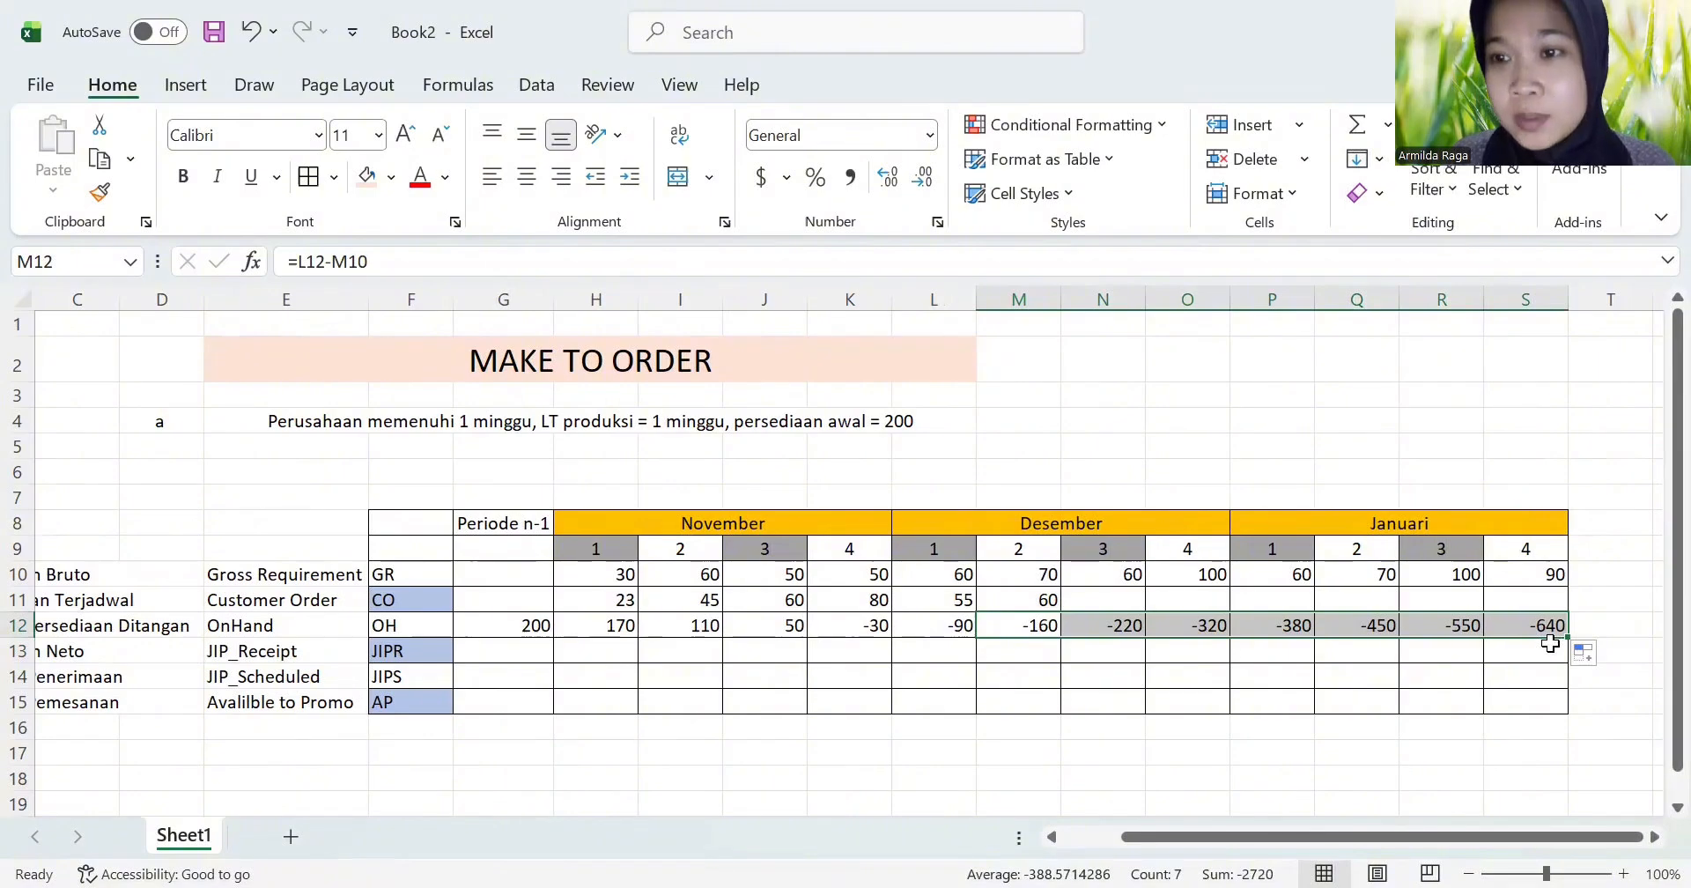
pyautogui.click(1520, 649)
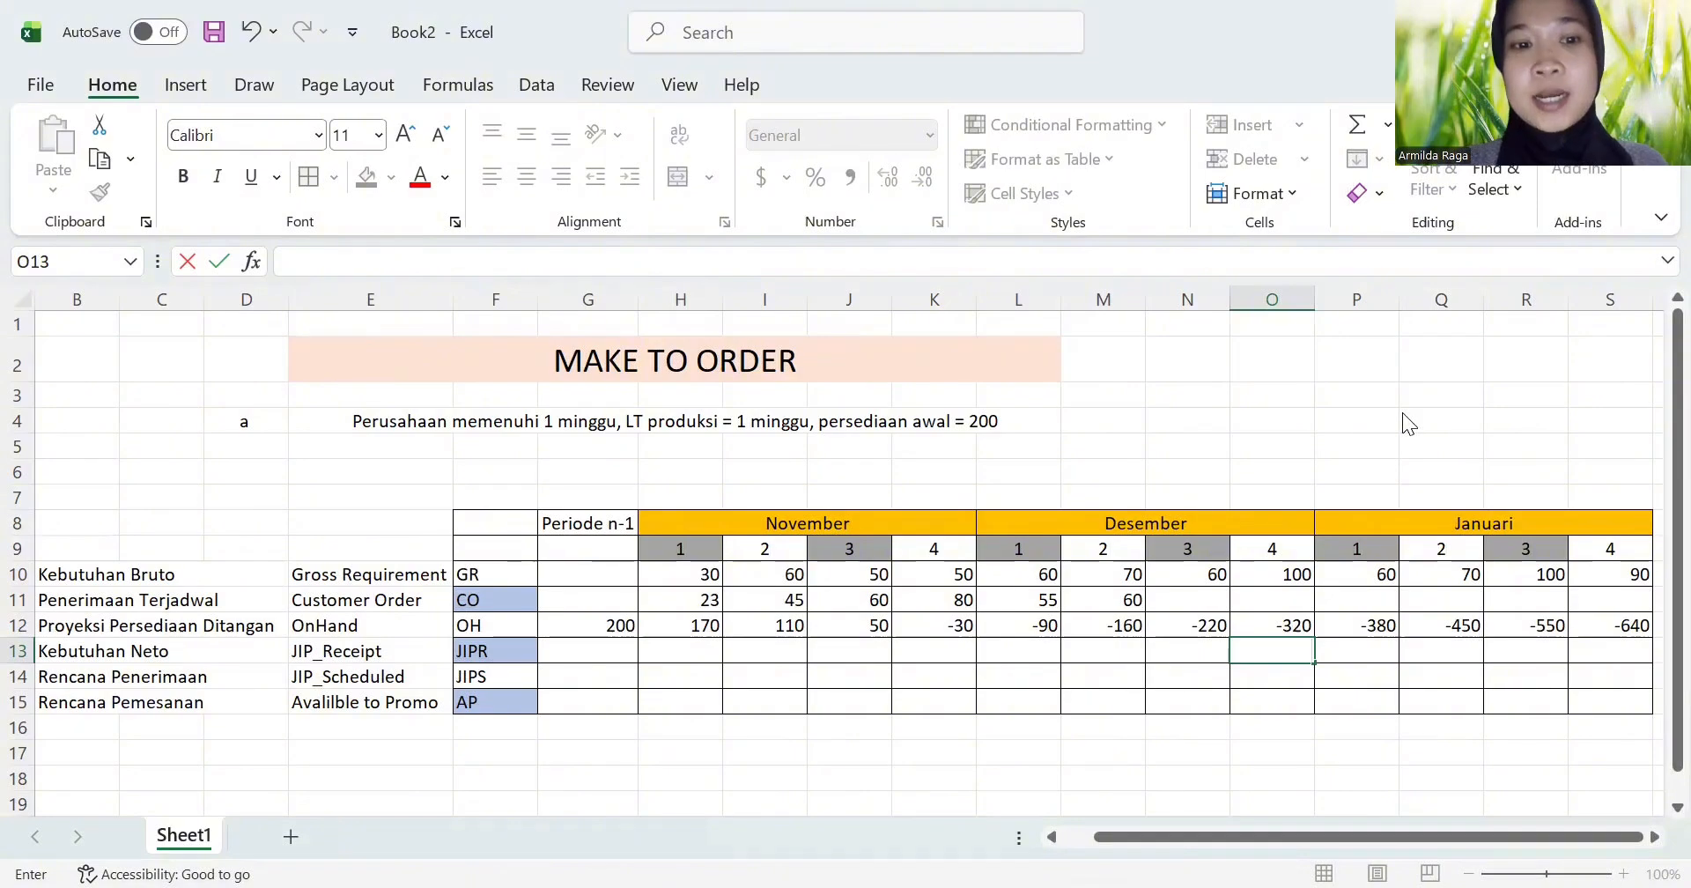
# Step: Enter 30 as the JIPR net requirement for November week 4 in K13
pyautogui.hotkey('alt', 'Tab')
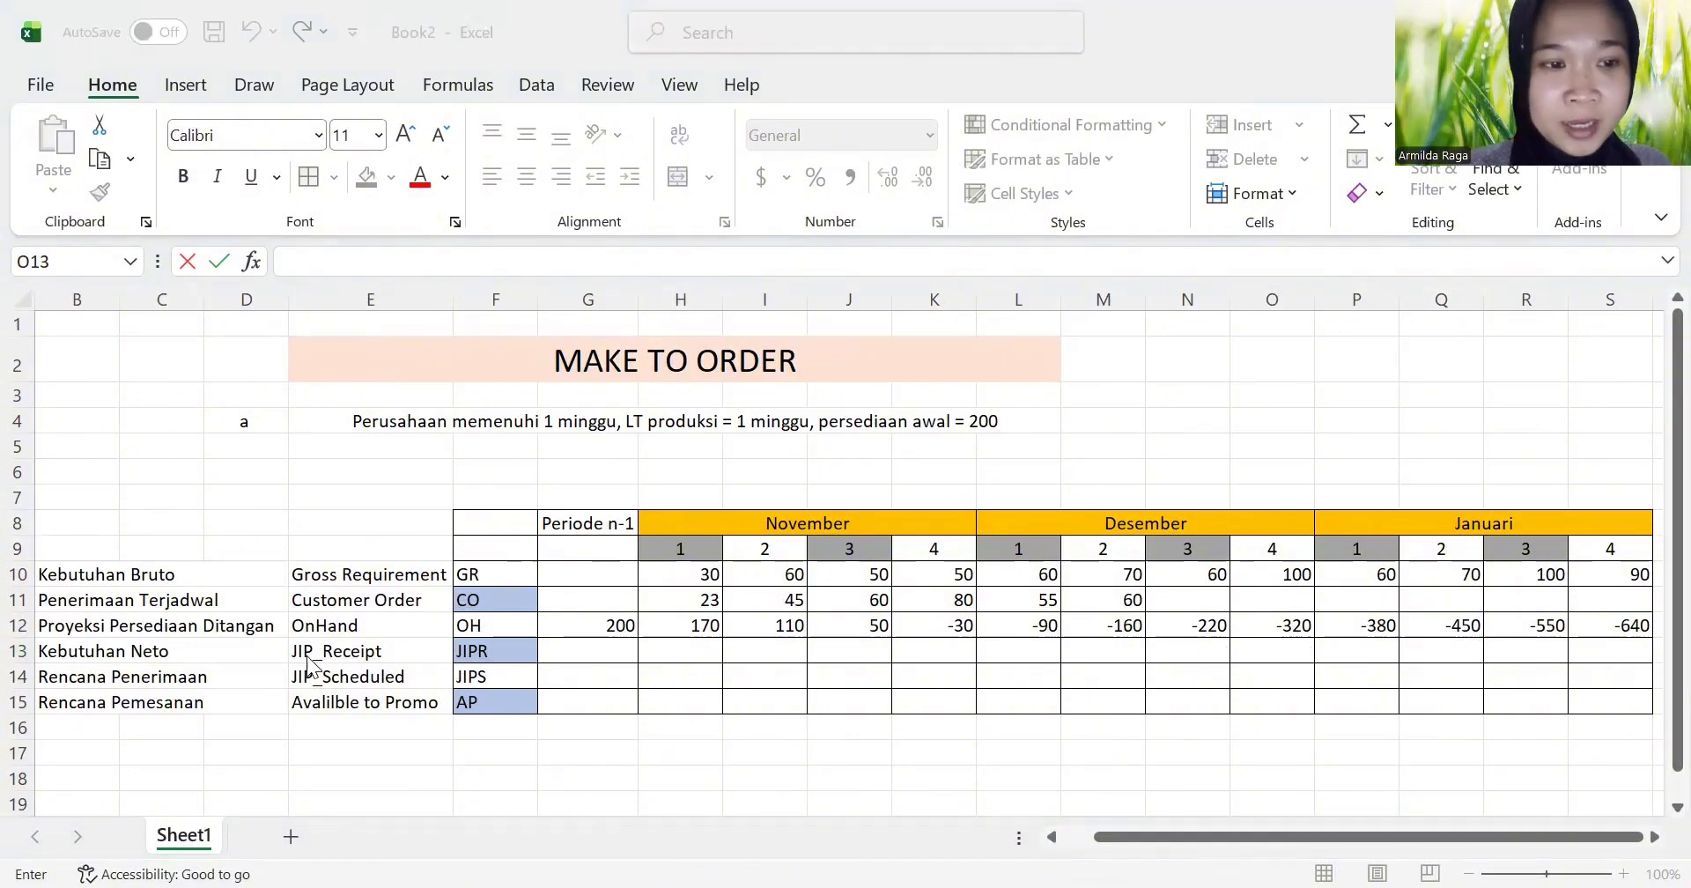
pyautogui.click(178, 645)
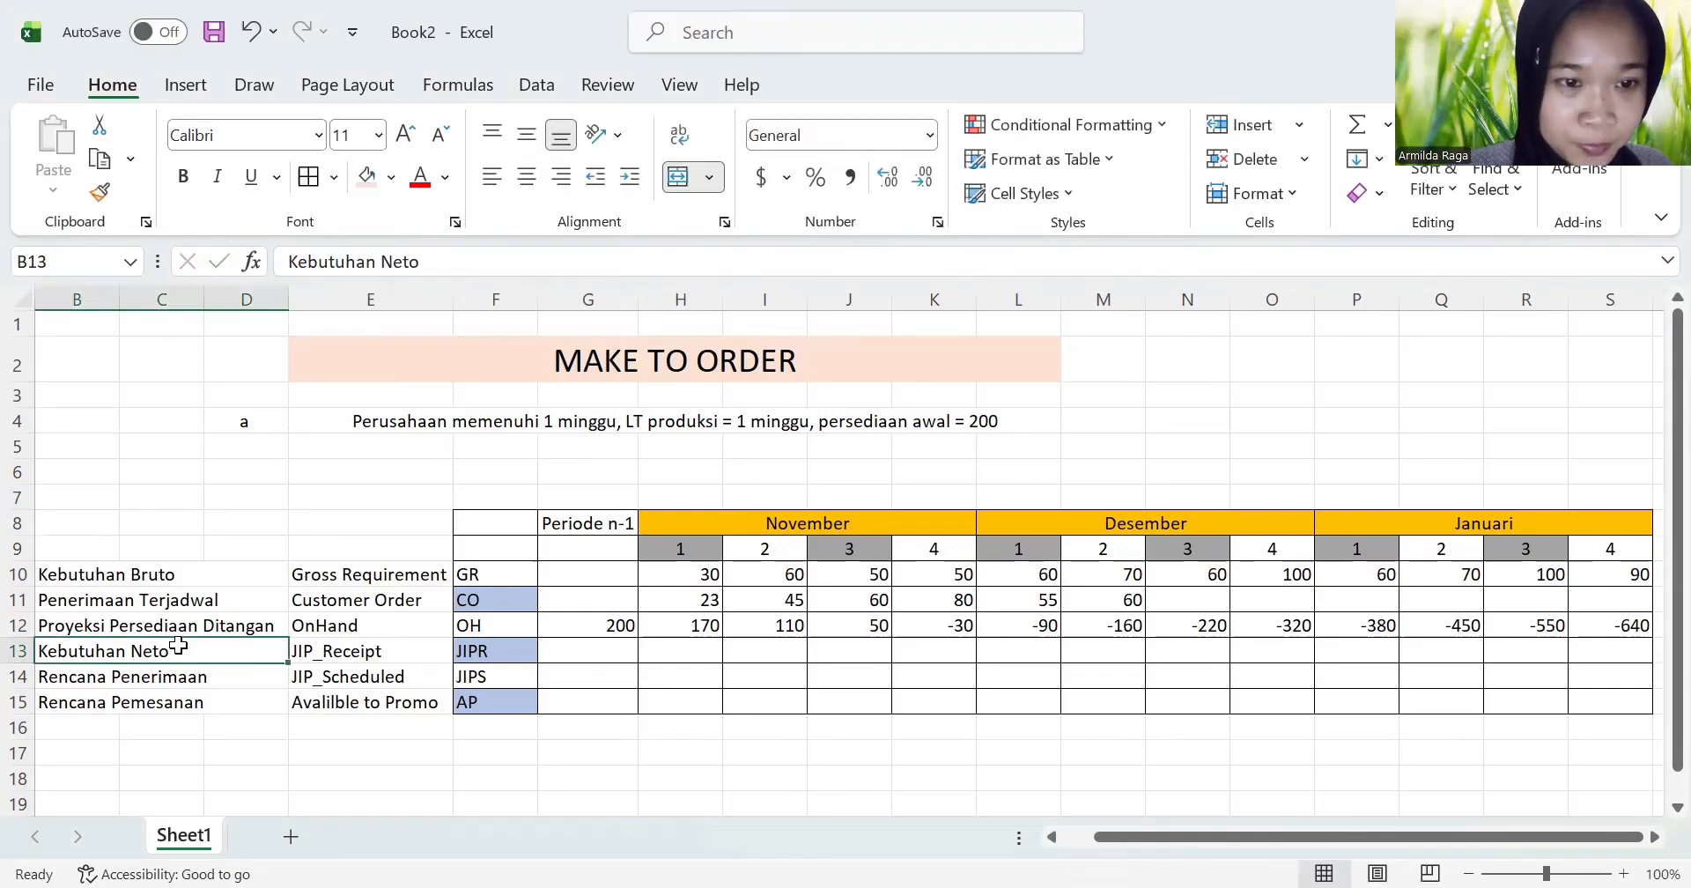
pyautogui.press('Right')
pyautogui.press('Right')
pyautogui.press('Right')
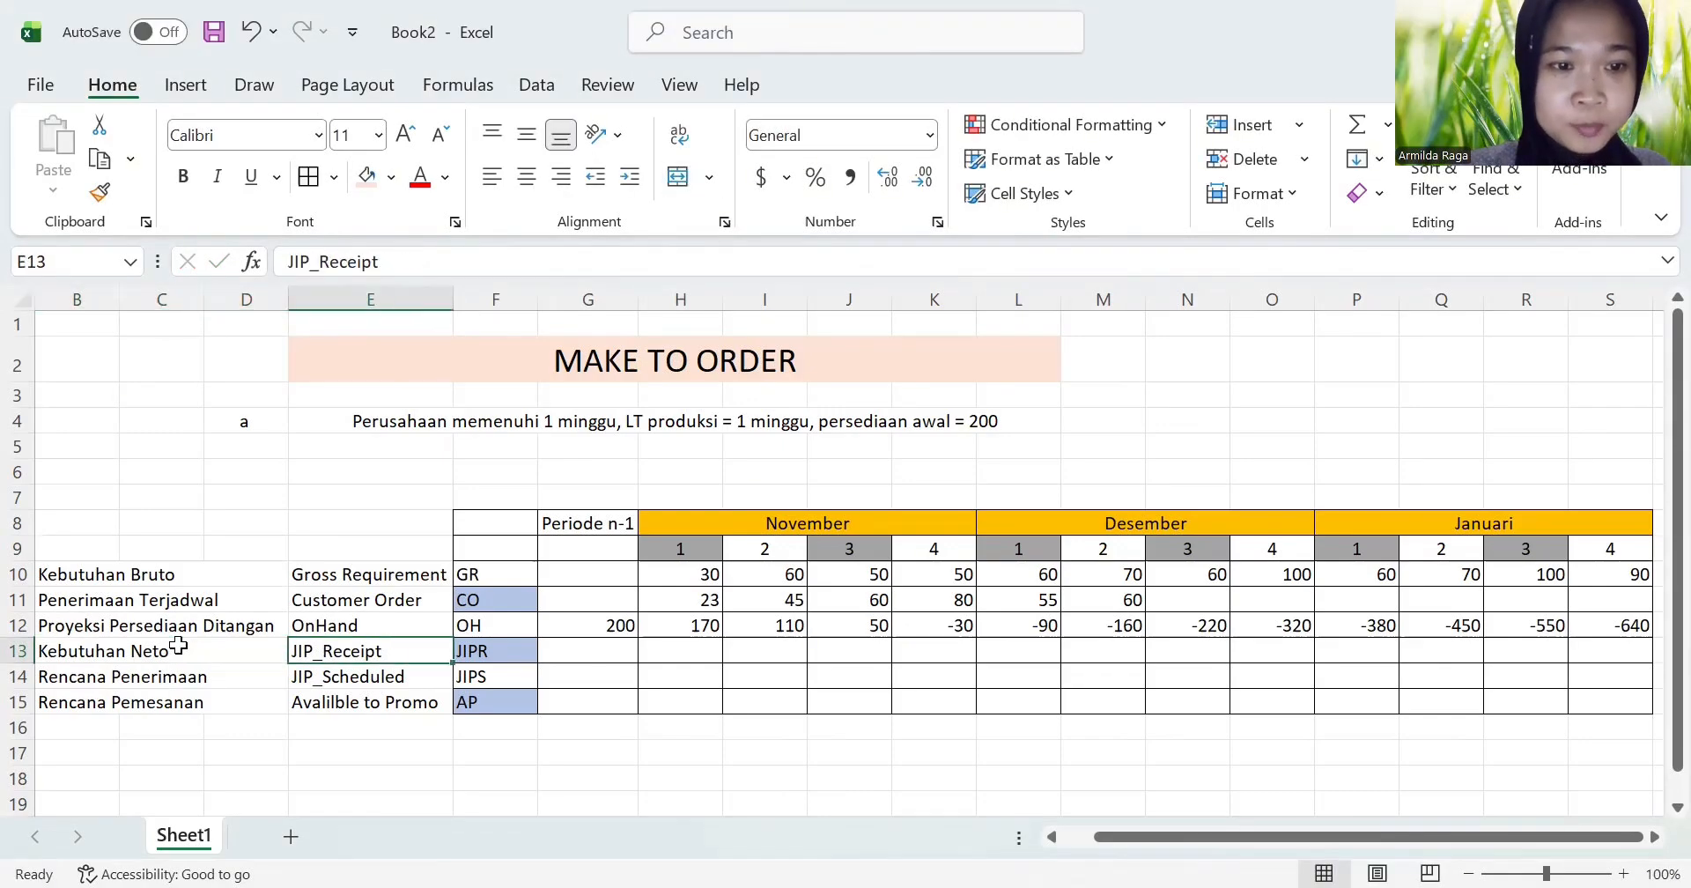
pyautogui.press('Right')
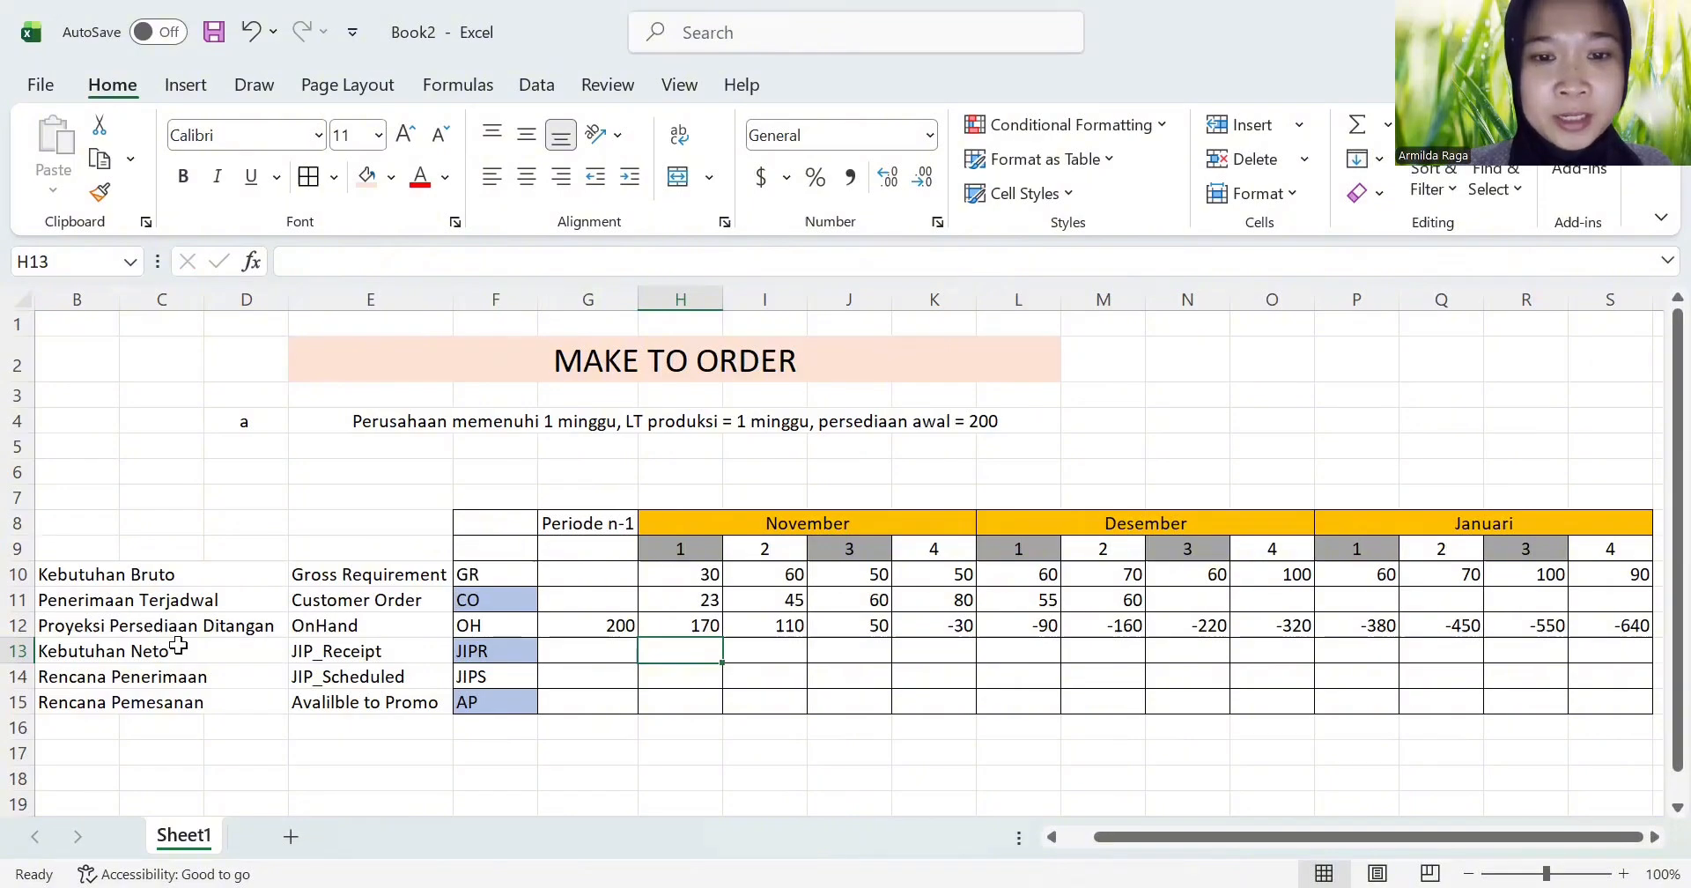
pyautogui.press('Right')
pyautogui.press('Right')
pyautogui.press('Right')
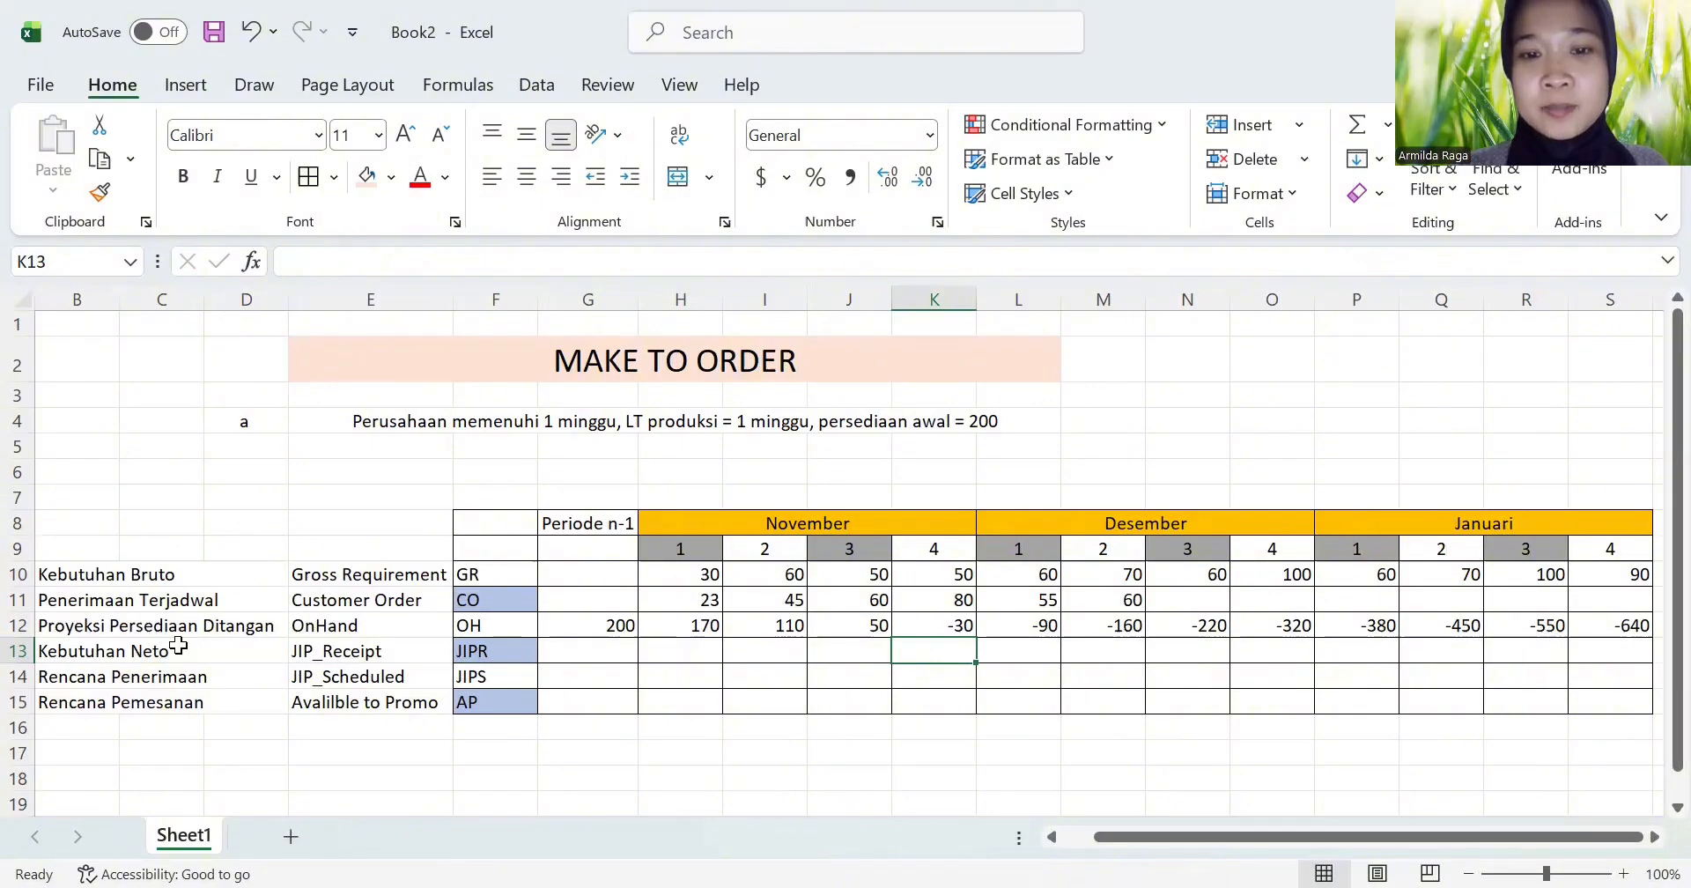
pyautogui.click(872, 655)
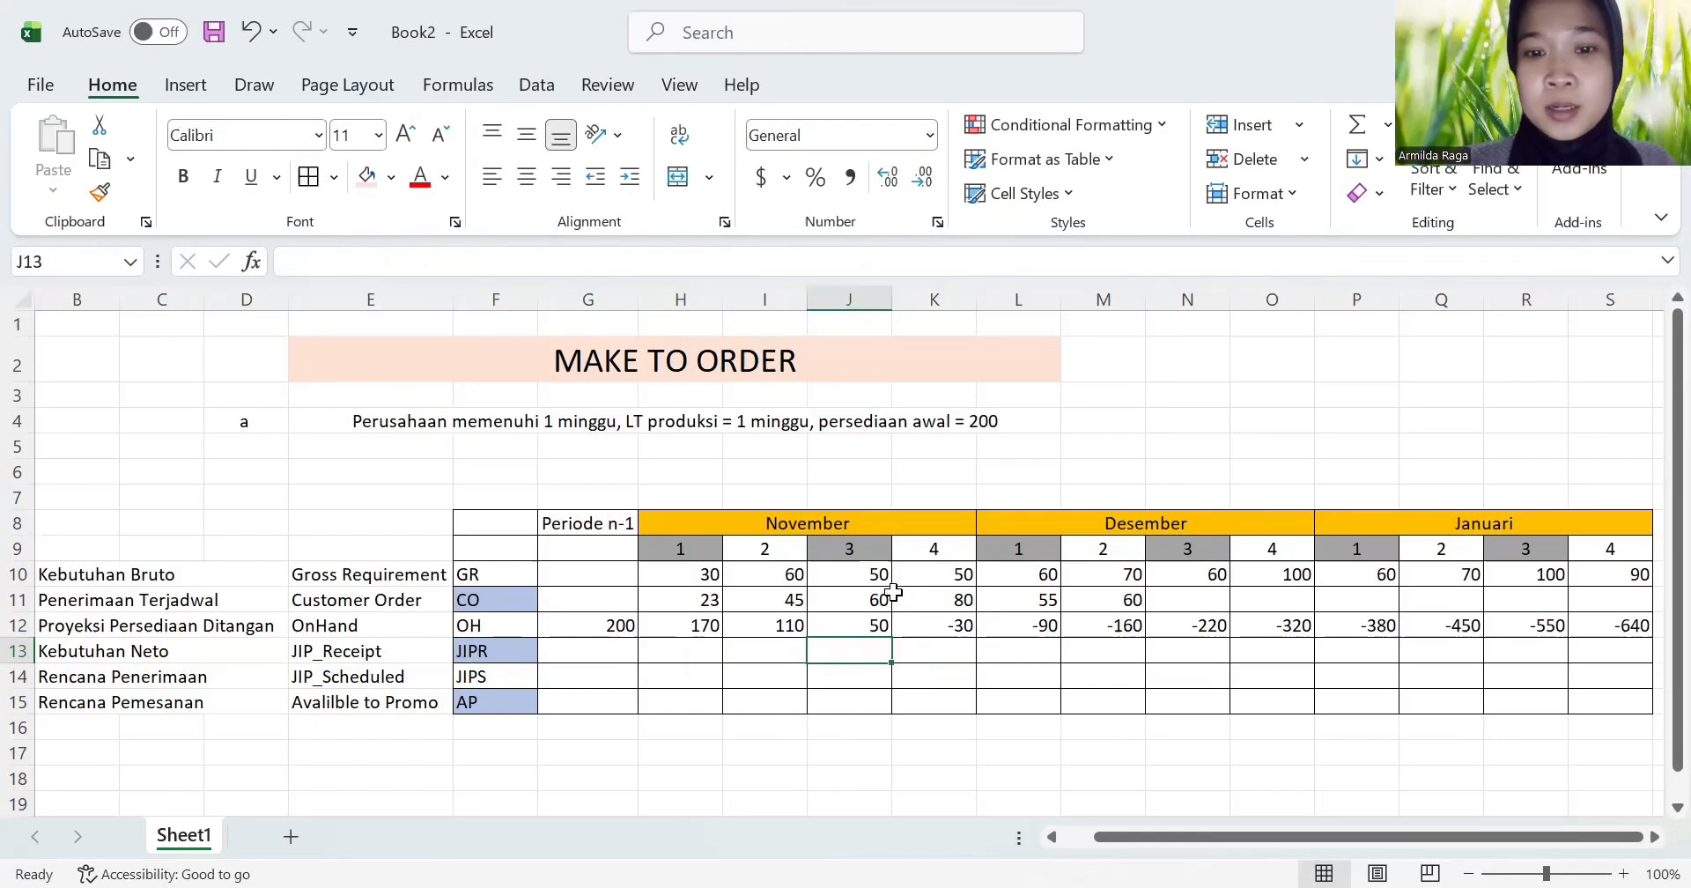
pyautogui.press('Right')
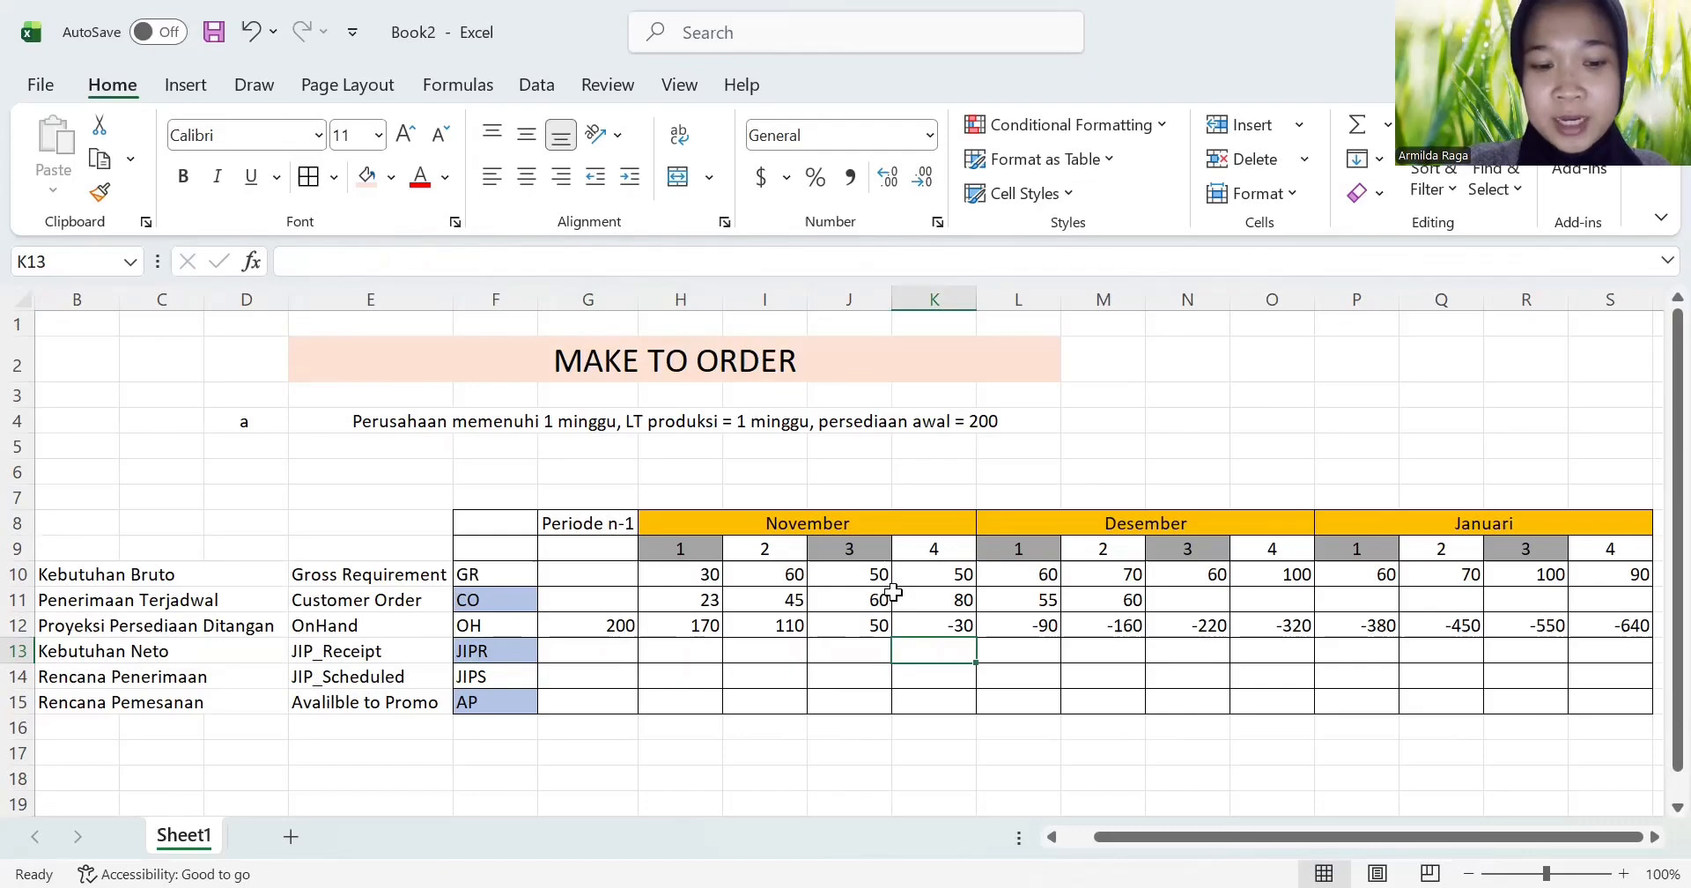
pyautogui.write('30')
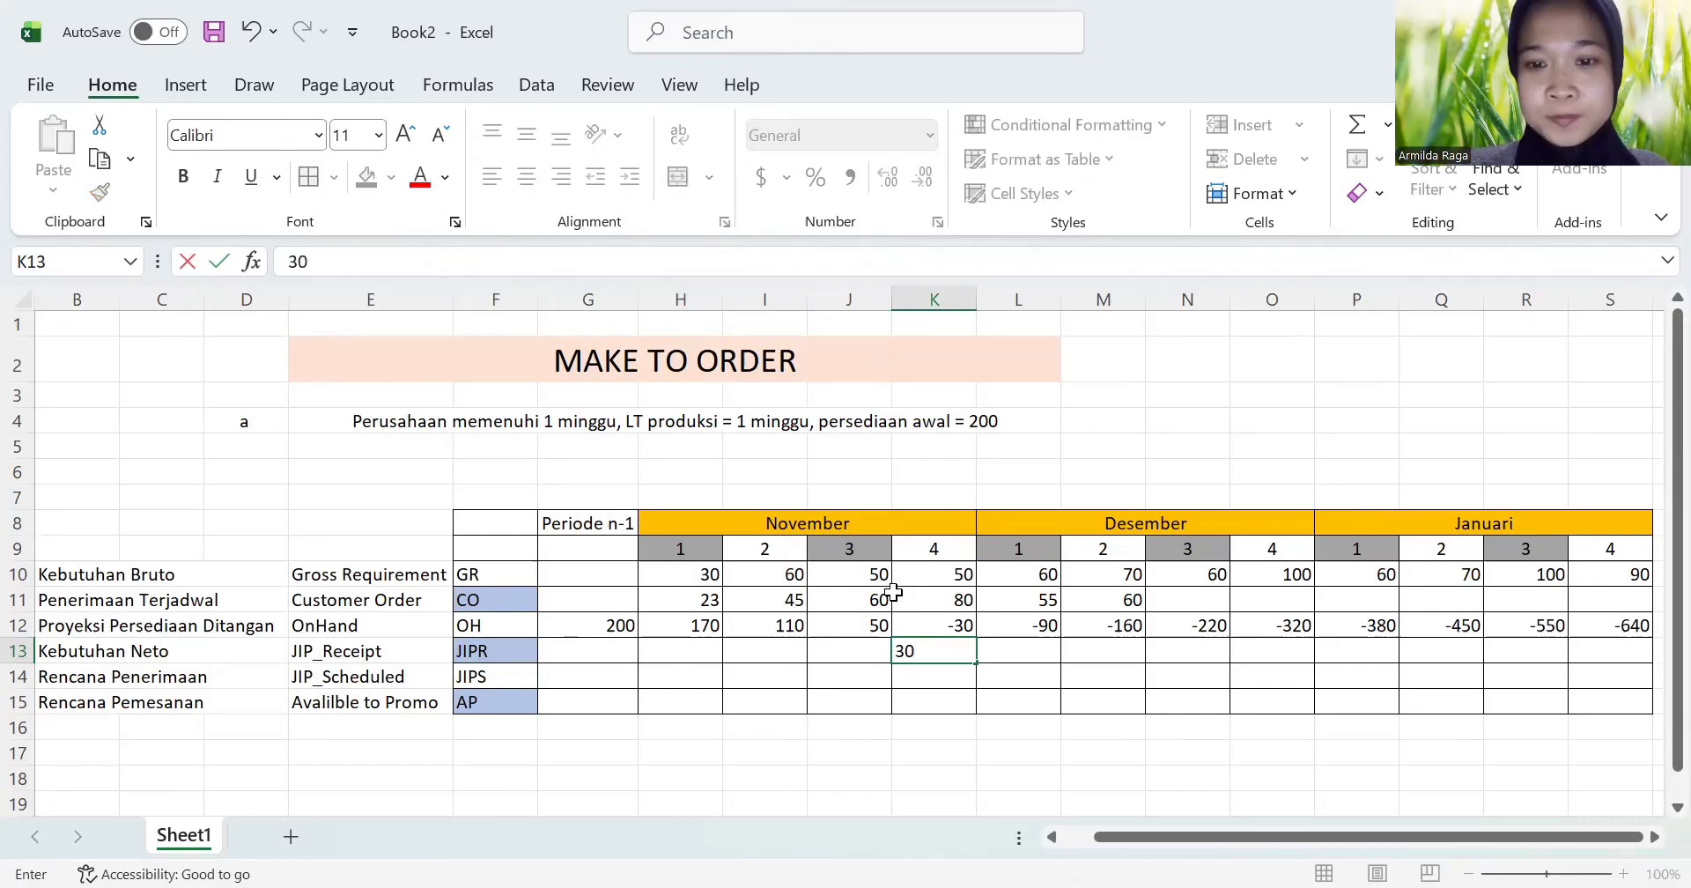
pyautogui.press('Tab')
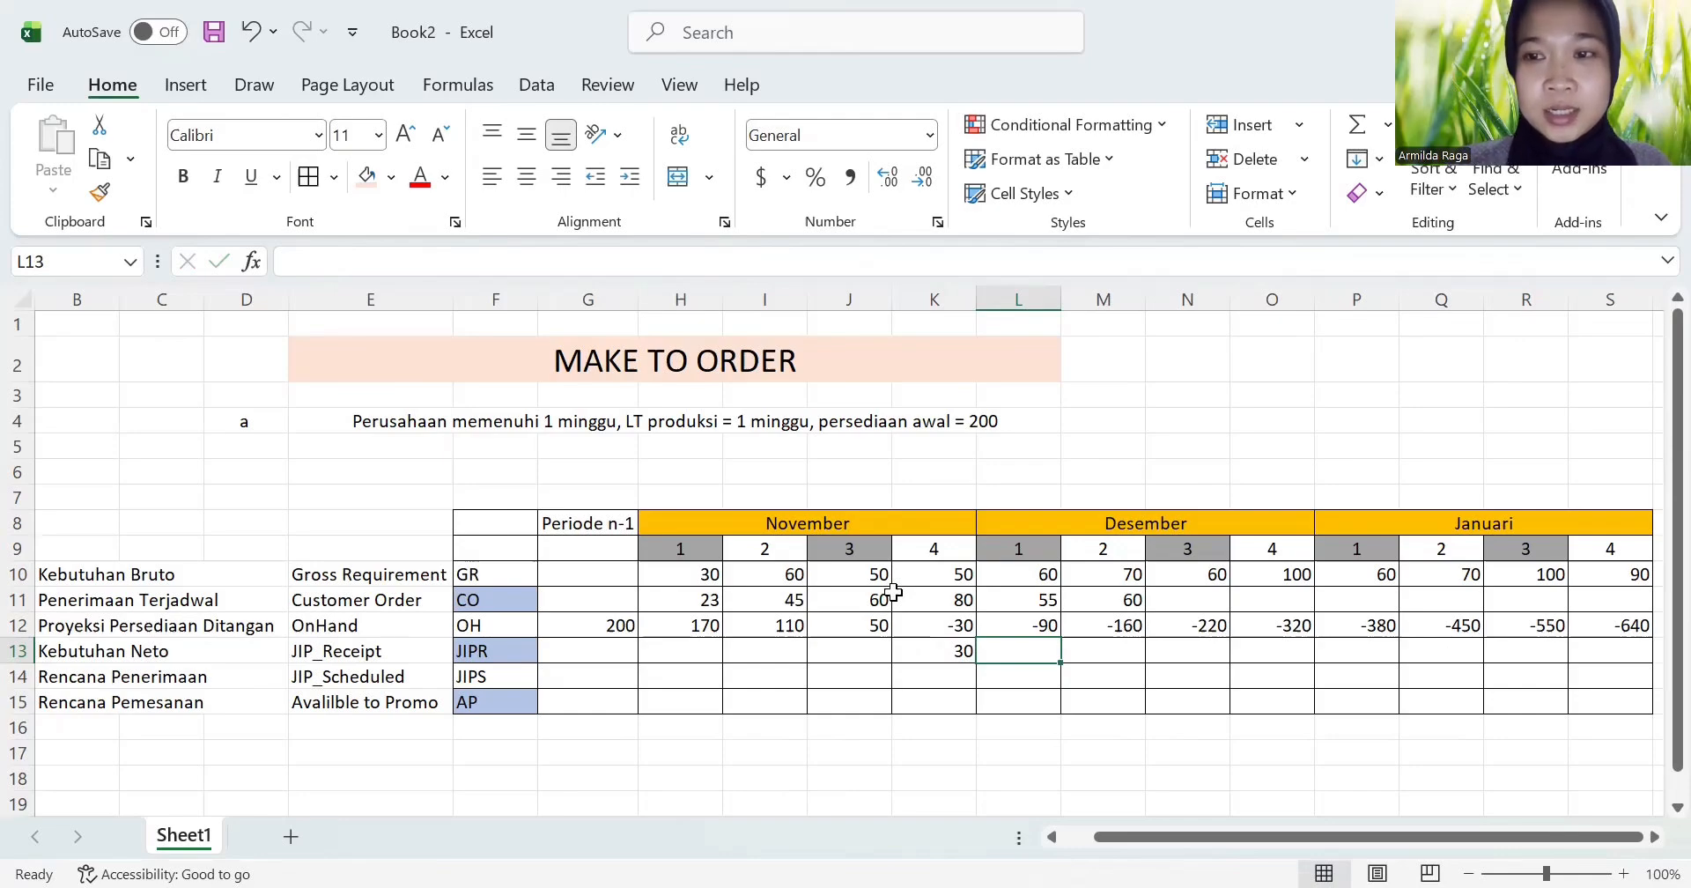
# Step: Enter the JIPR values for Desember weeks 1 to 4 in L13:O13 as 60, 70, 60 and 100
pyautogui.write('6')
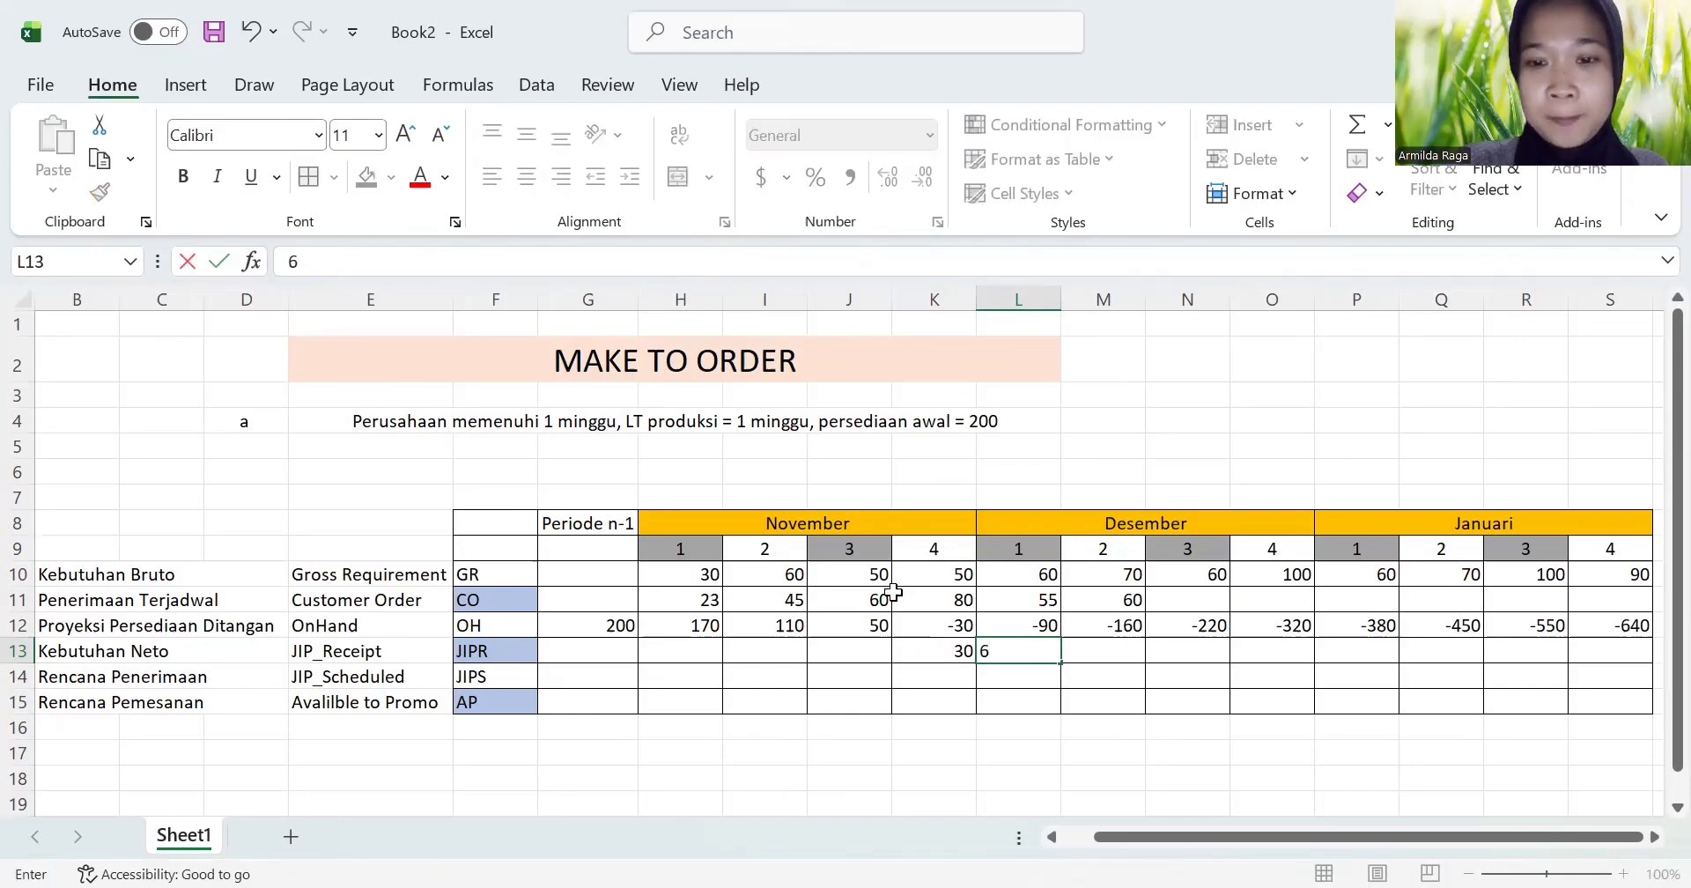
pyautogui.write('0')
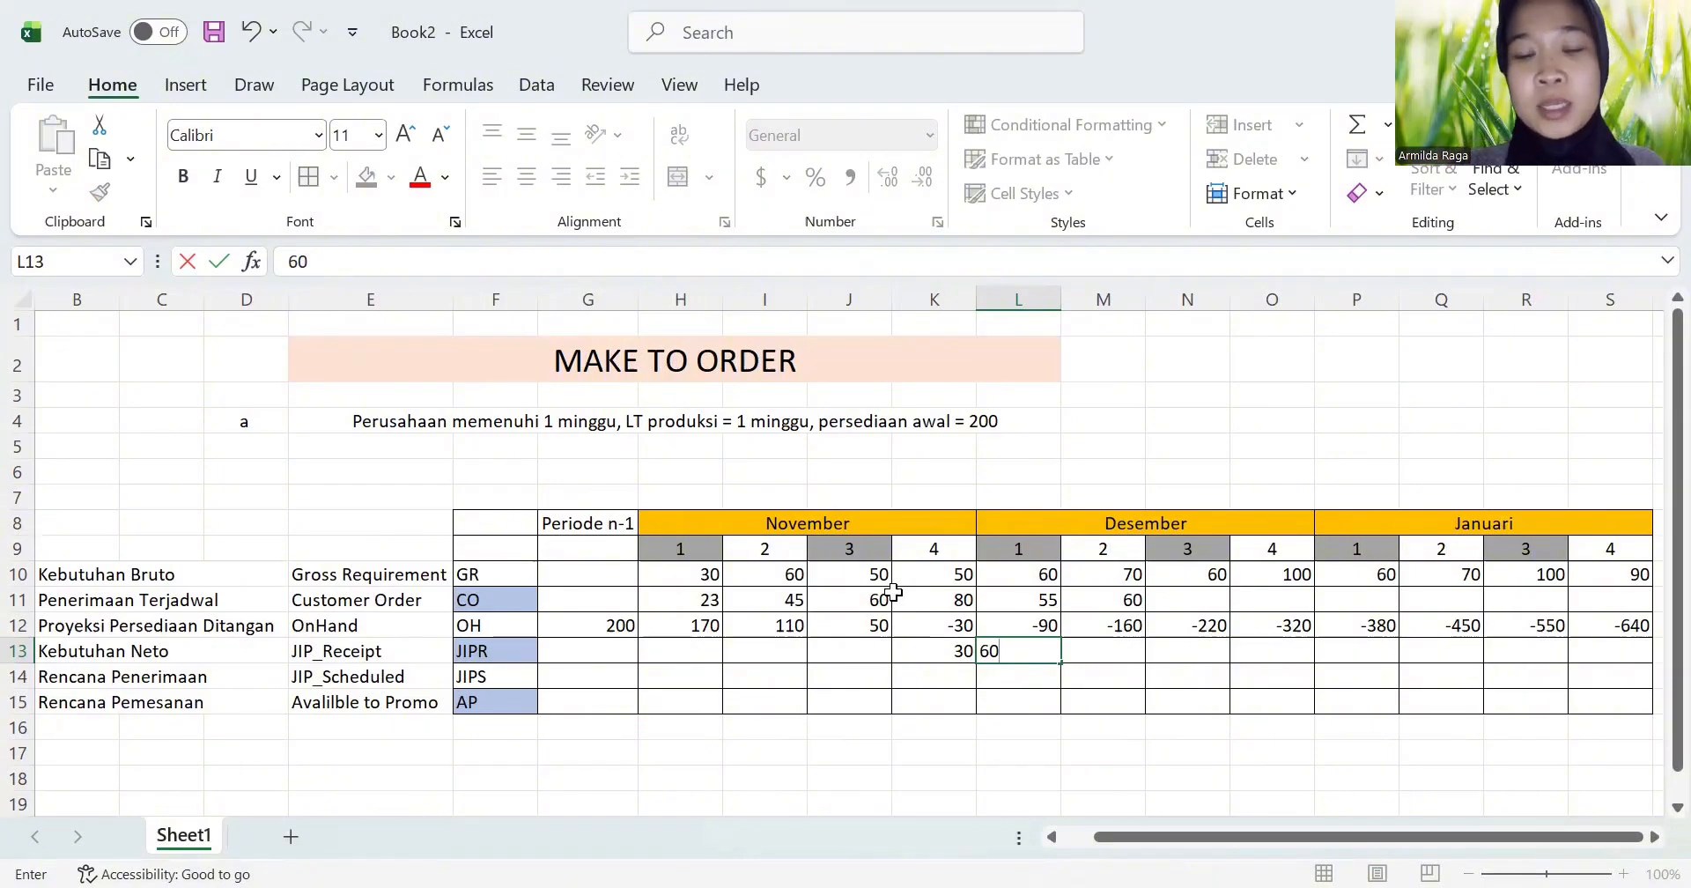
pyautogui.press('Return')
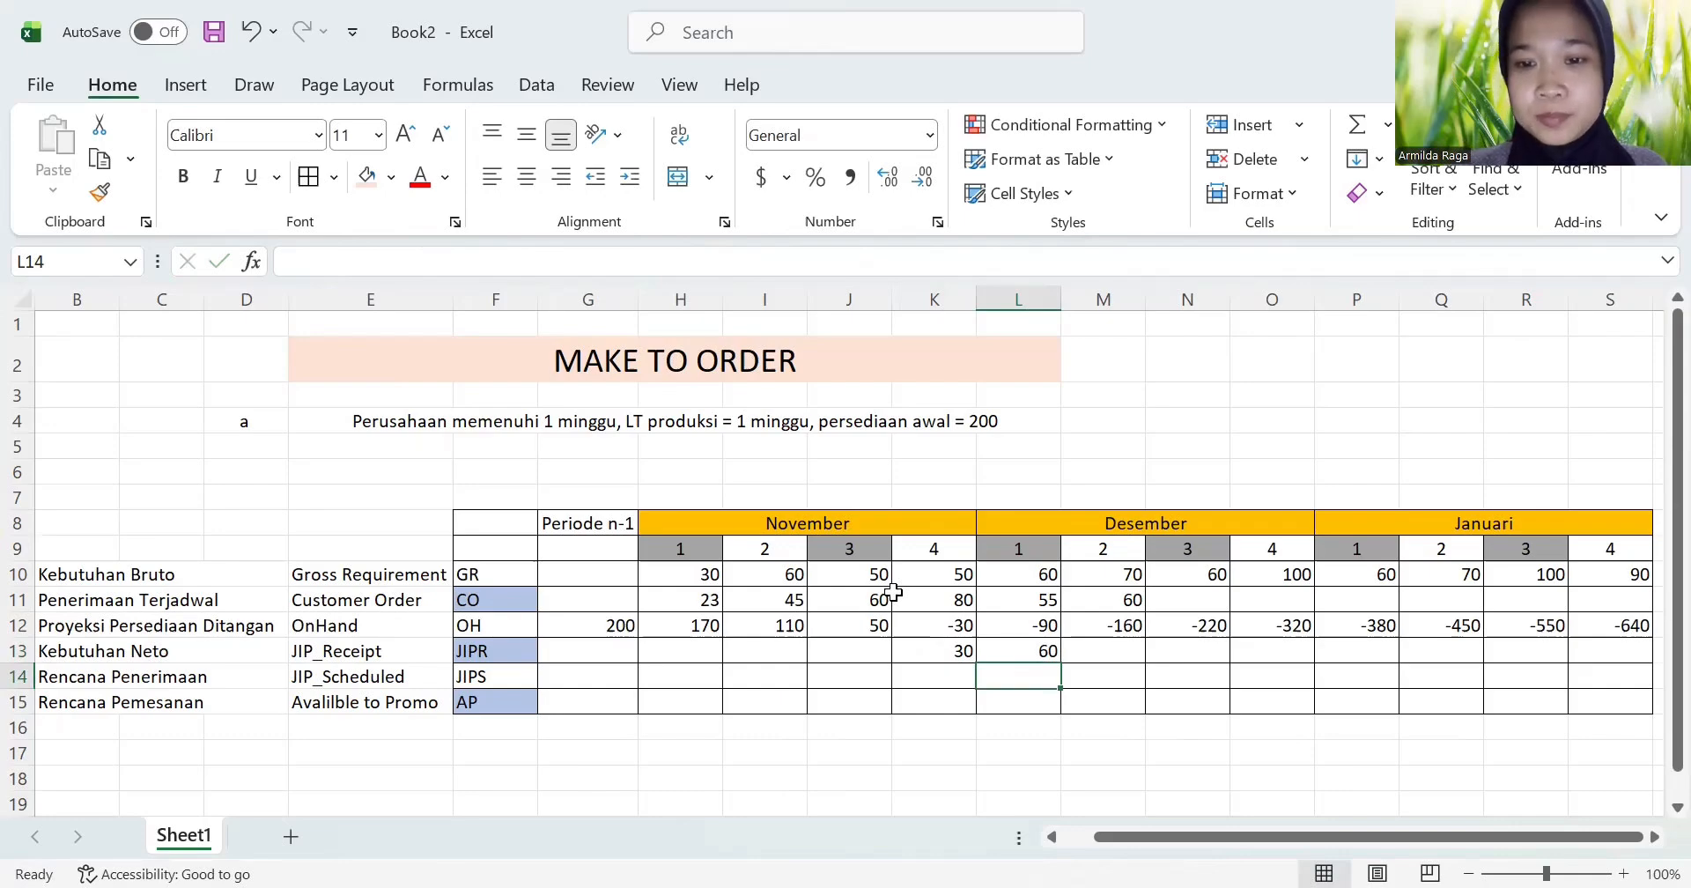
pyautogui.click(1118, 652)
pyautogui.write('7')
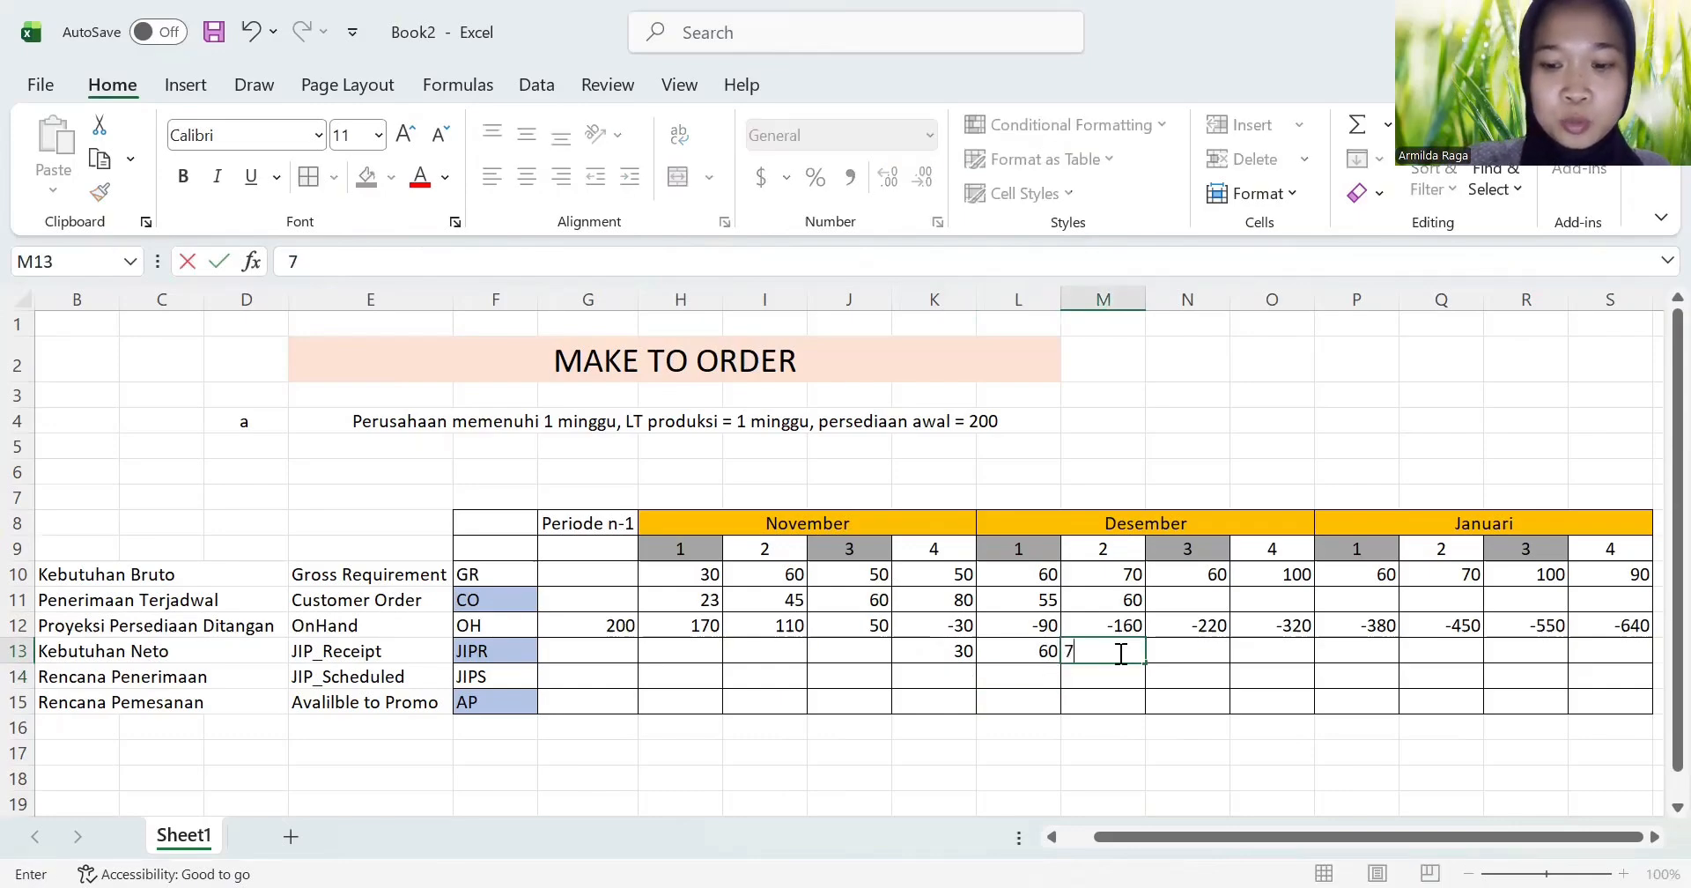
pyautogui.write('0')
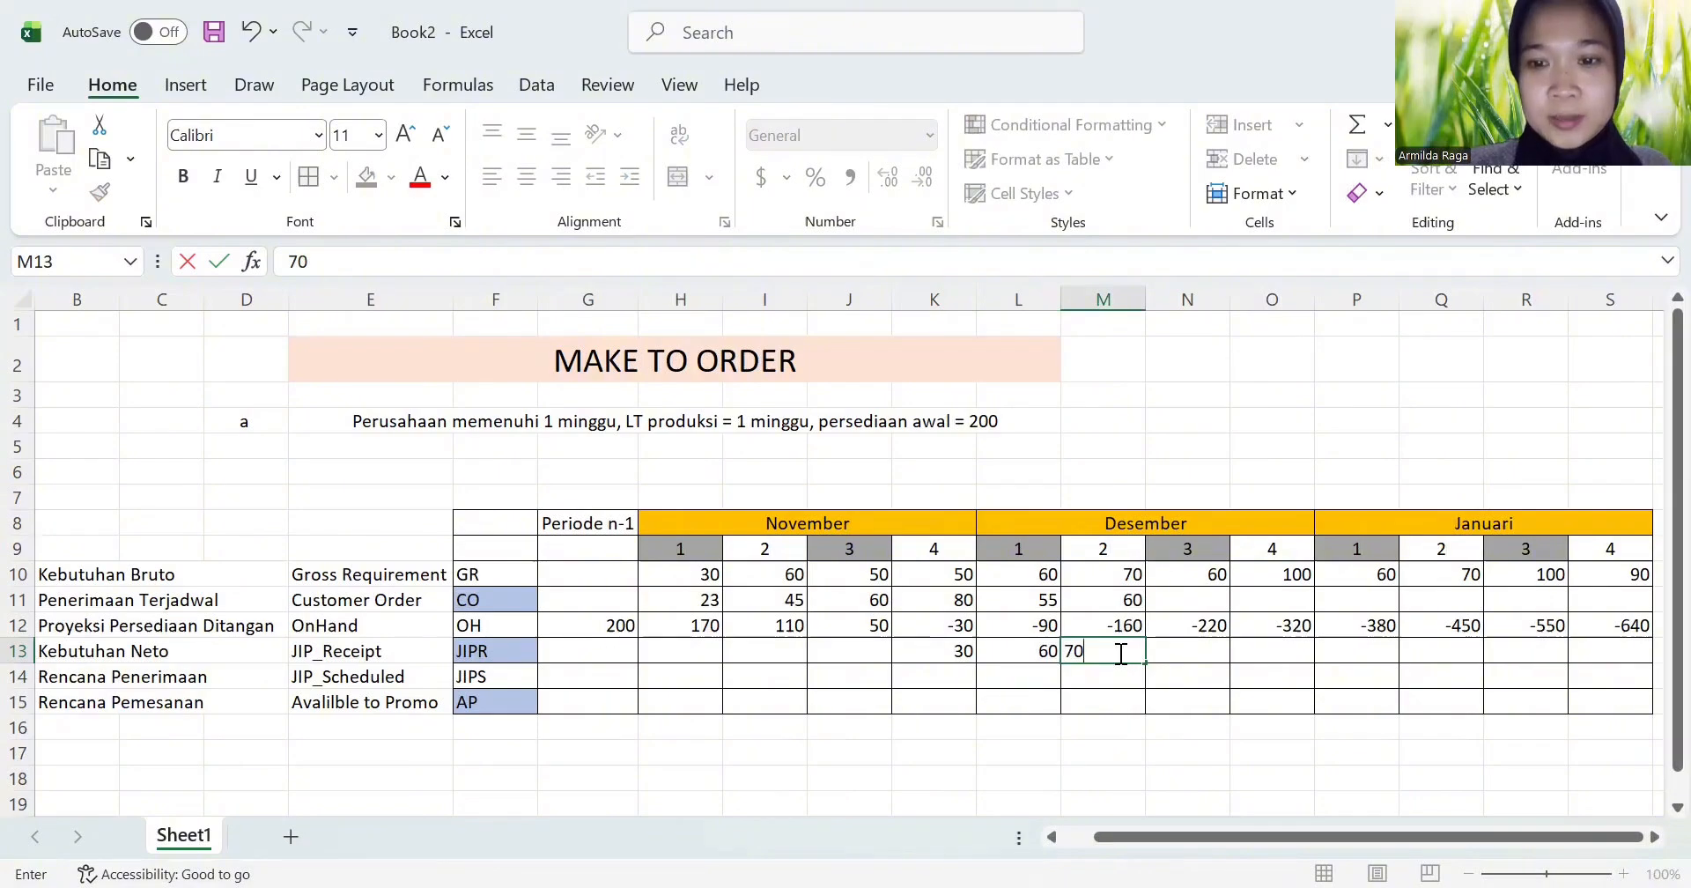
pyautogui.press('Return')
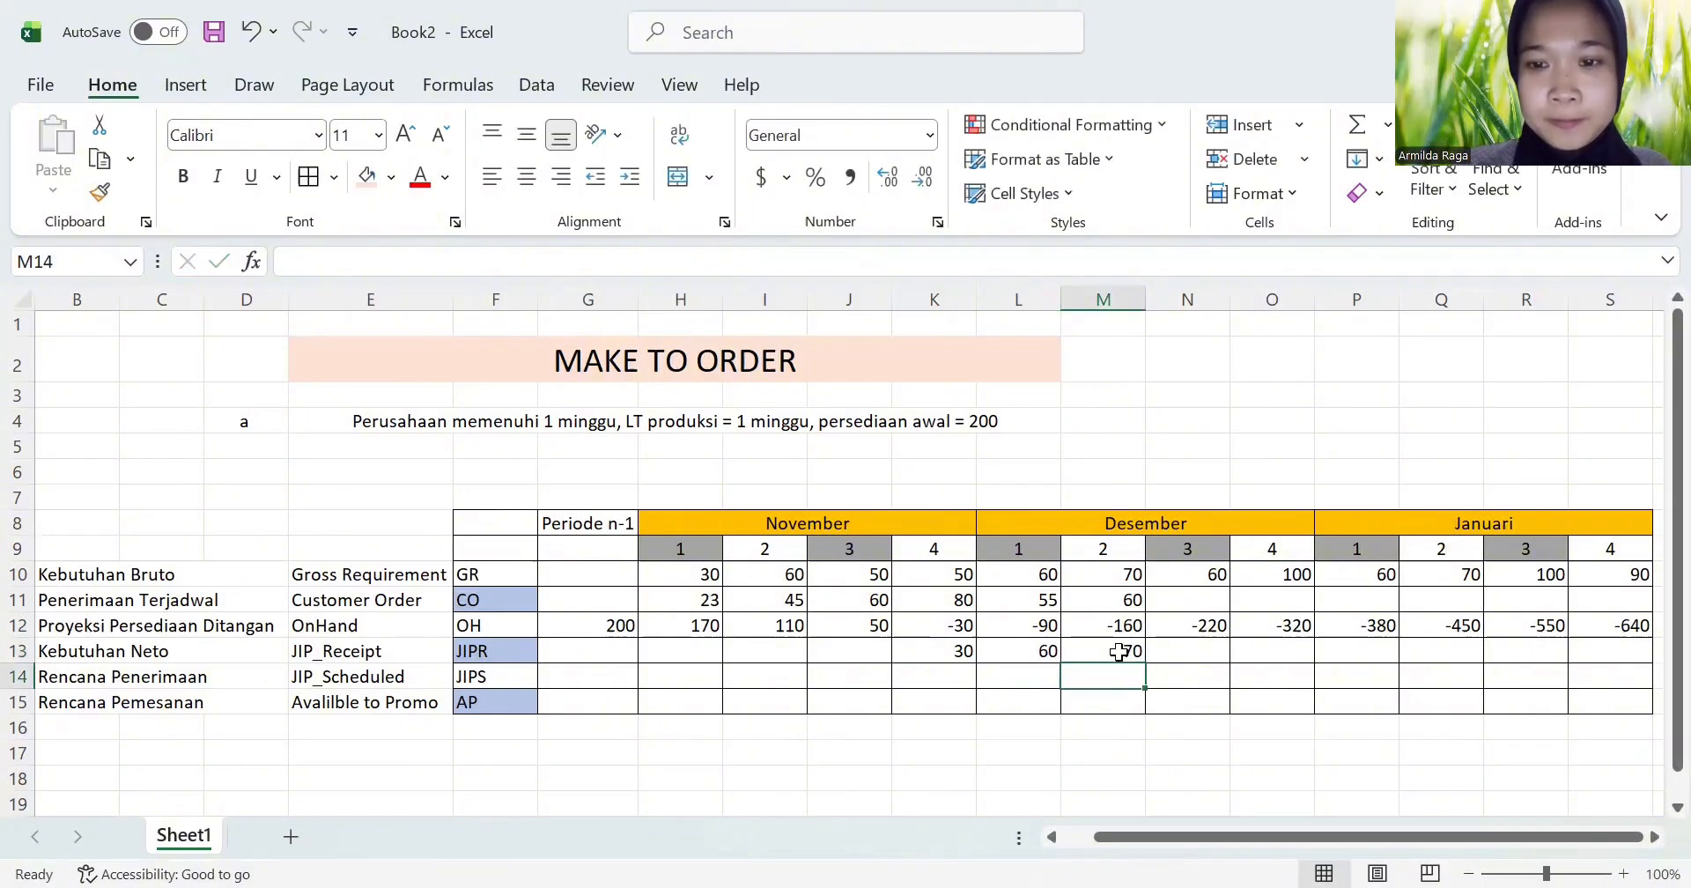
pyautogui.click(1192, 654)
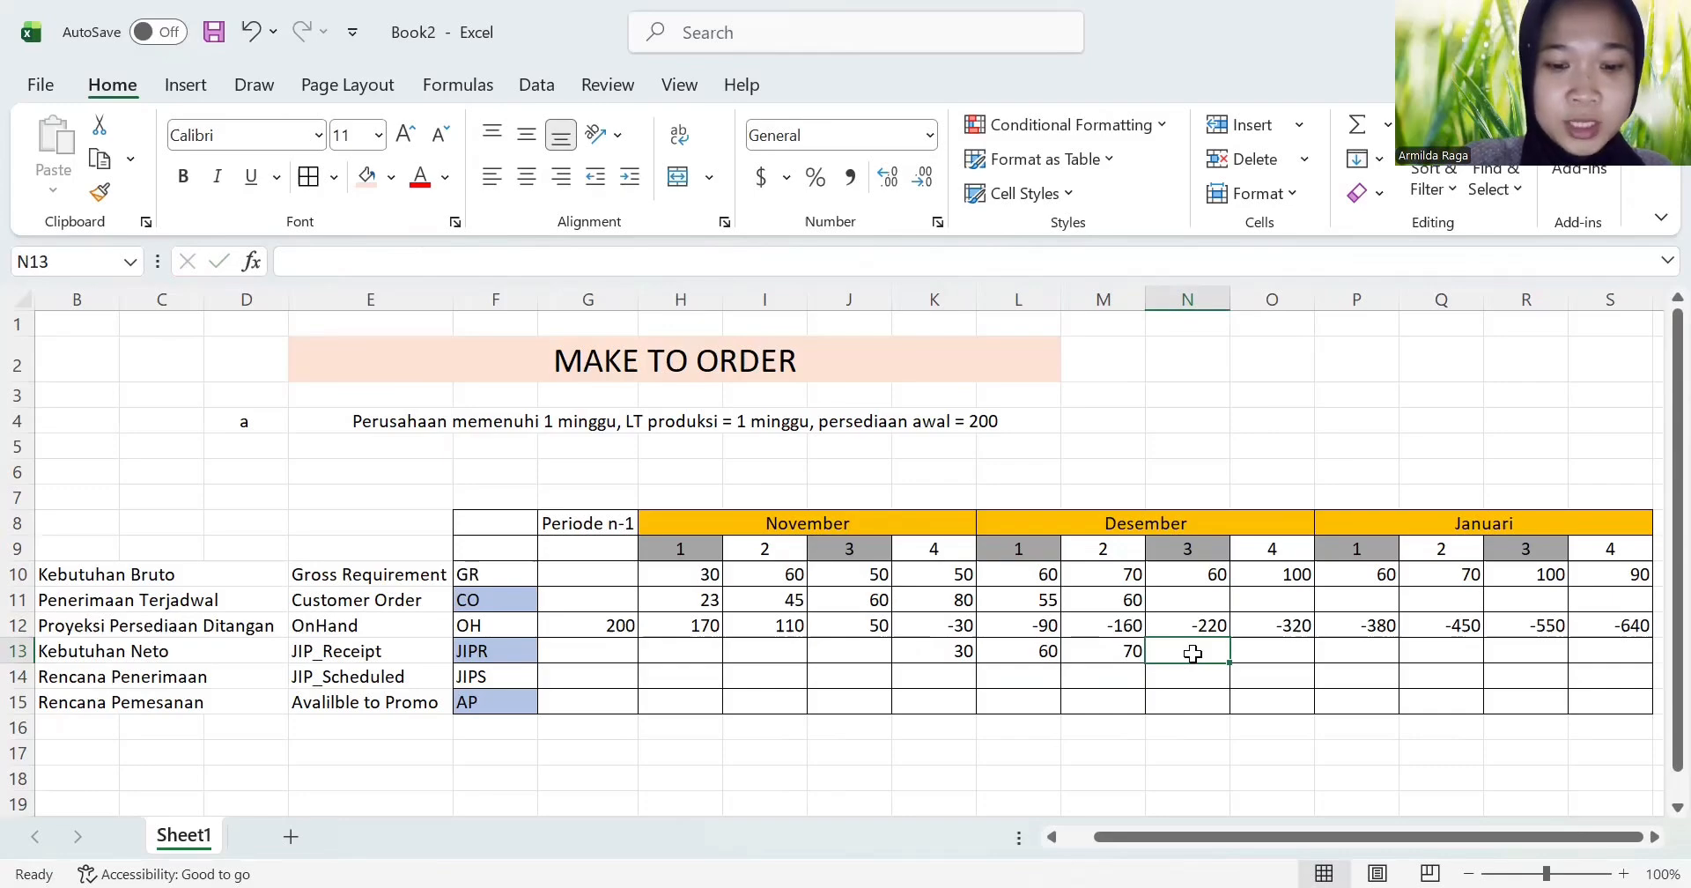
pyautogui.write('60')
pyautogui.press('Tab')
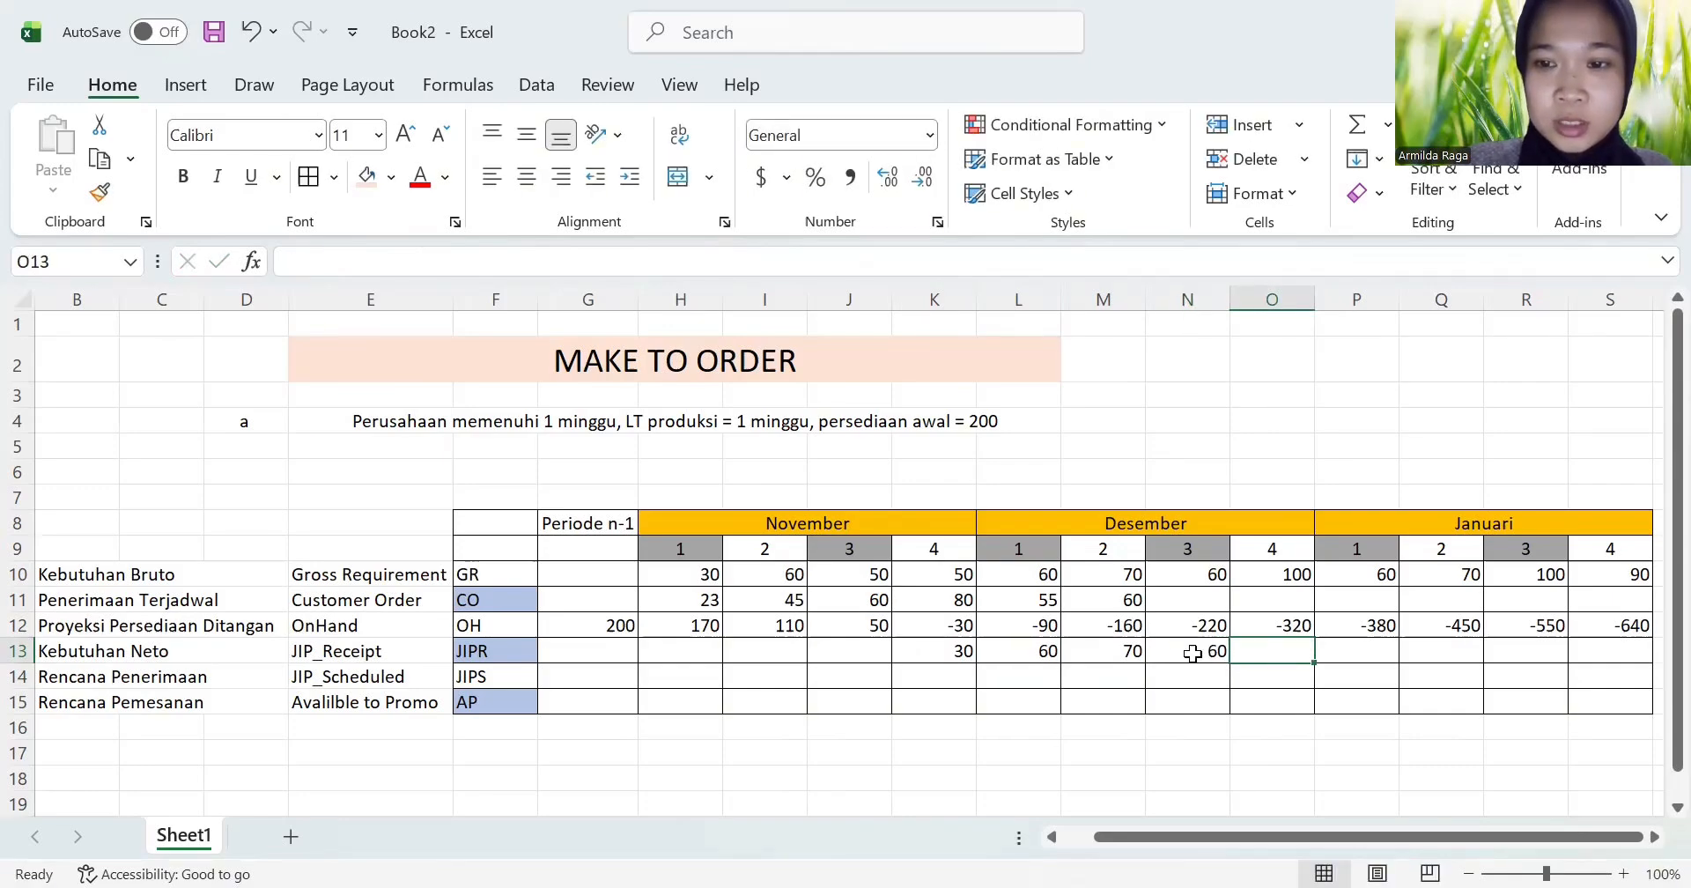
pyautogui.write('100')
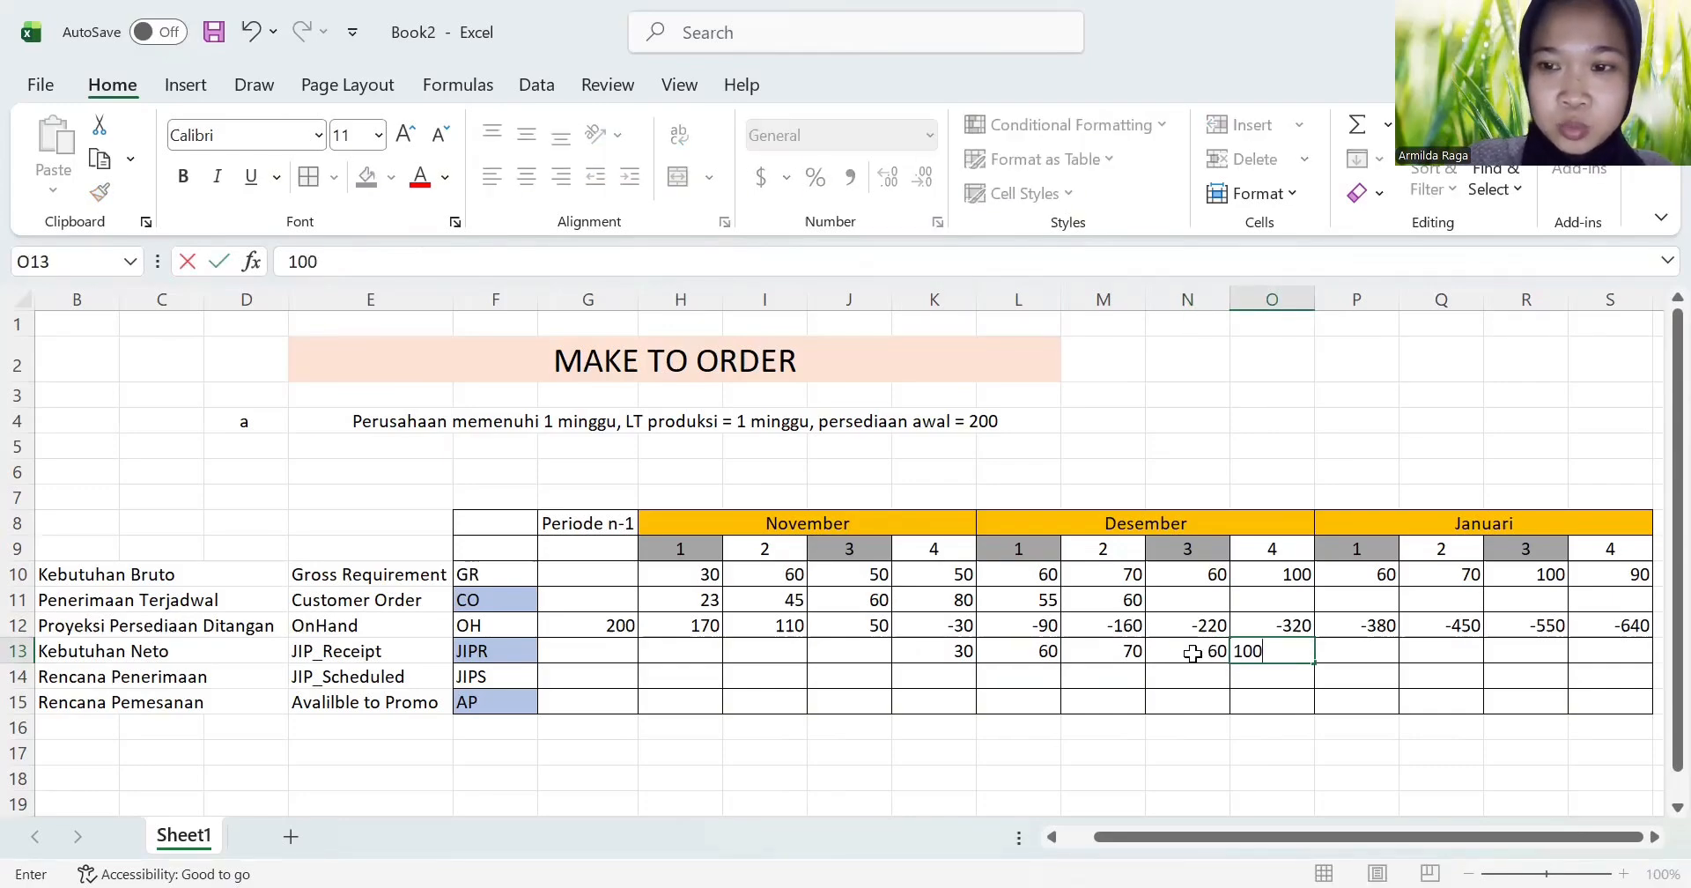
pyautogui.press('Tab')
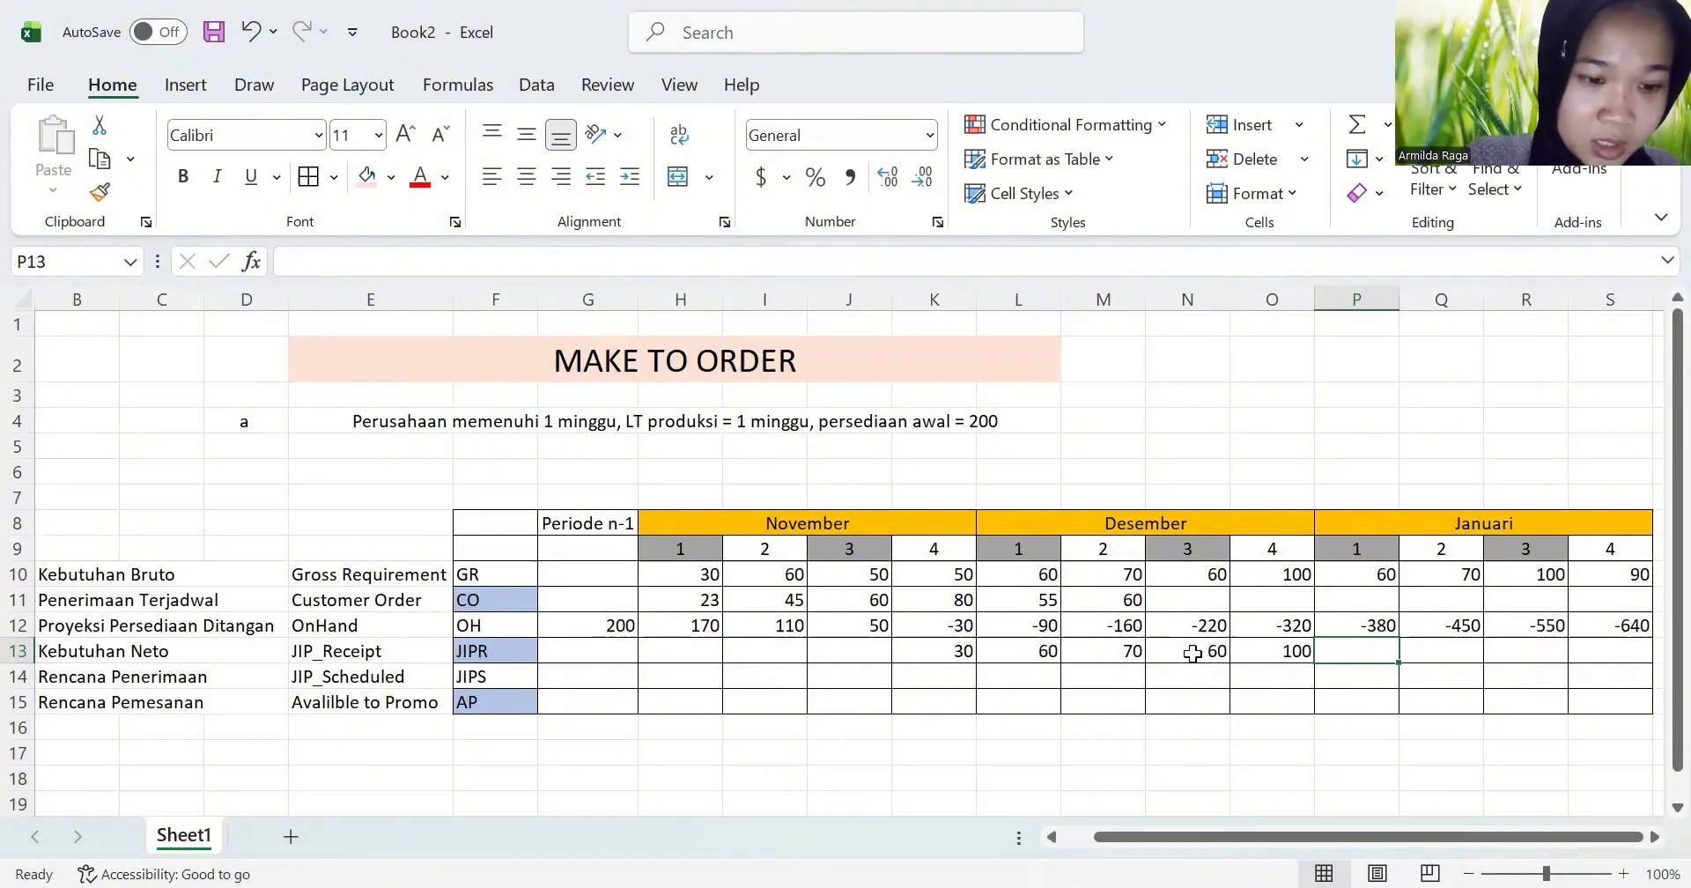
# Step: Enter the JIPR values for Januari weeks 1 to 4 in P13:S13 as 60, 70, 100 and 90
pyautogui.write('60')
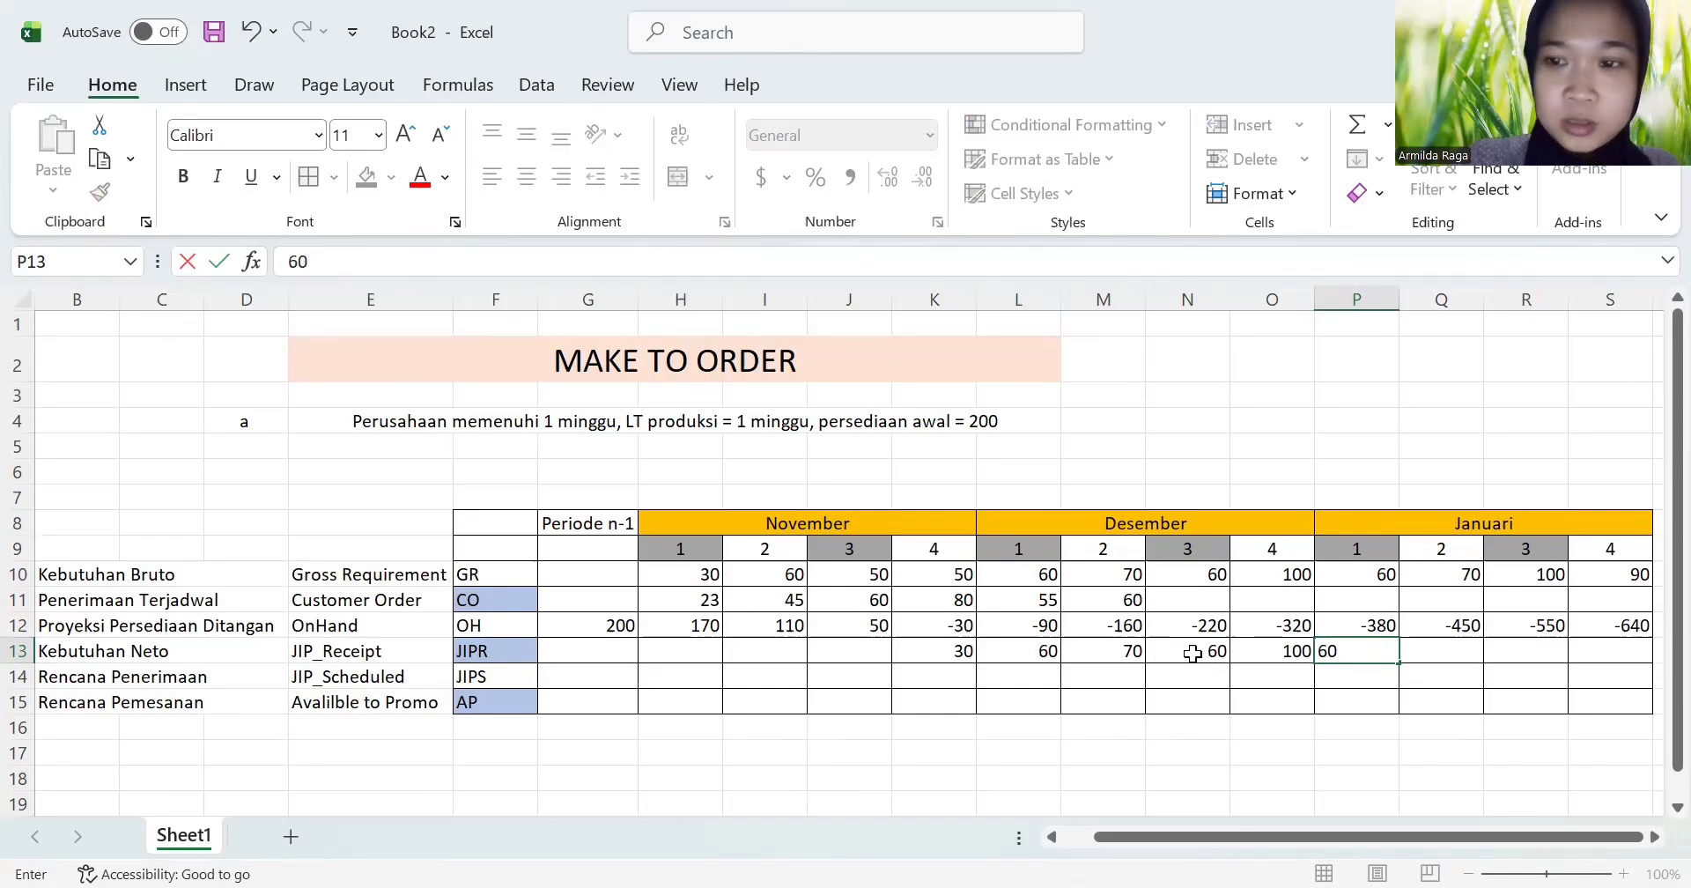
pyautogui.press('Tab')
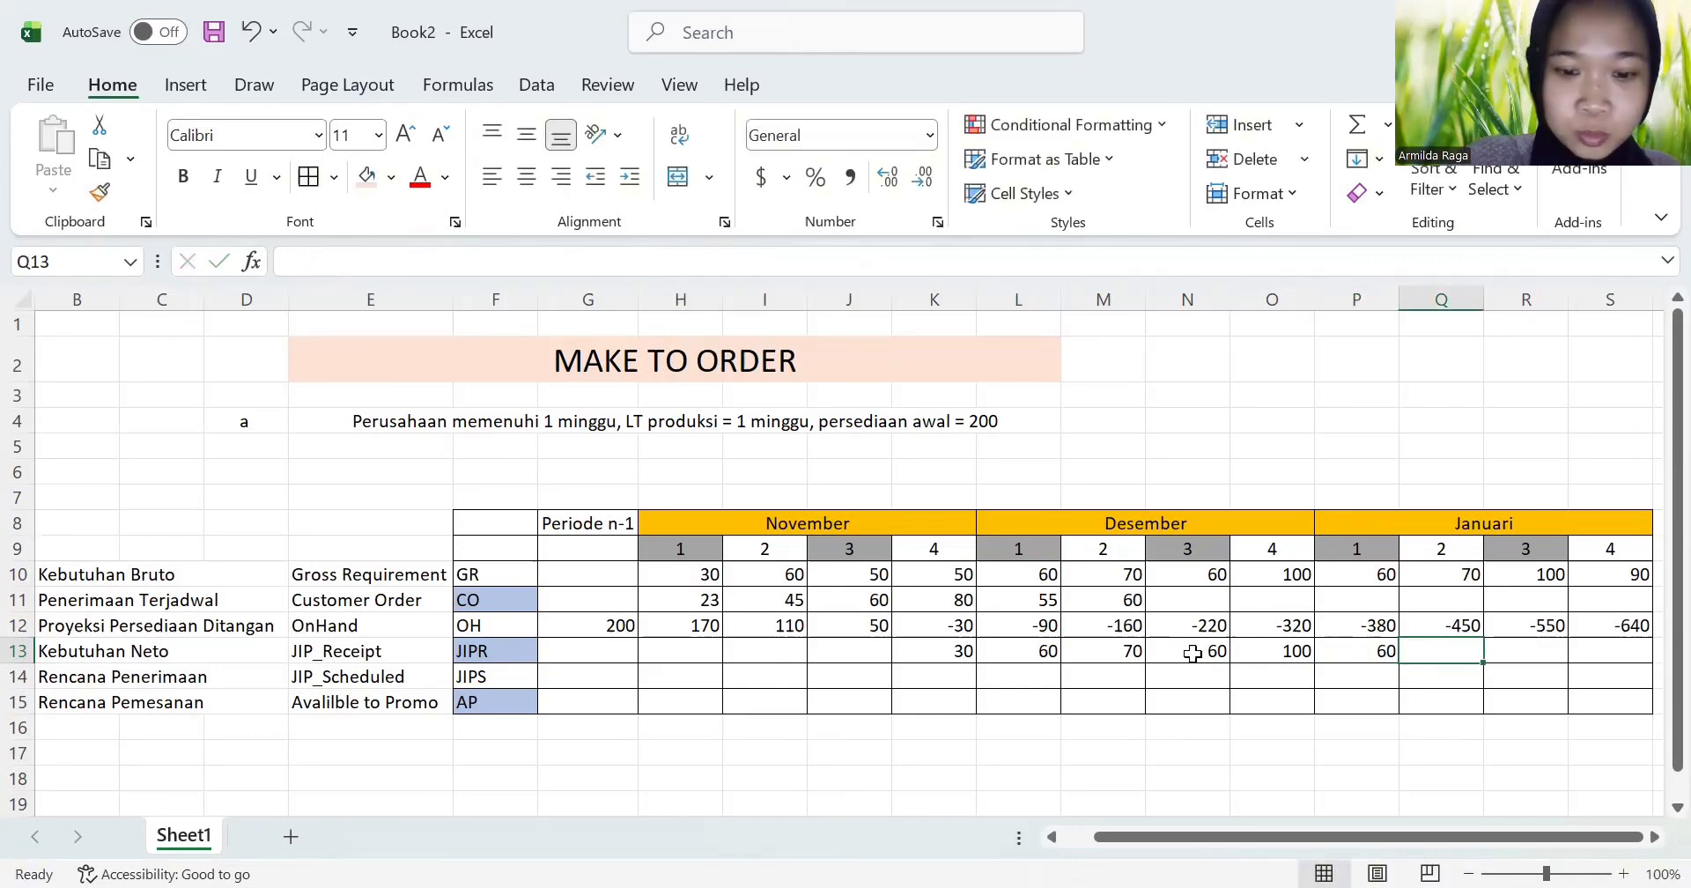
pyautogui.write('70')
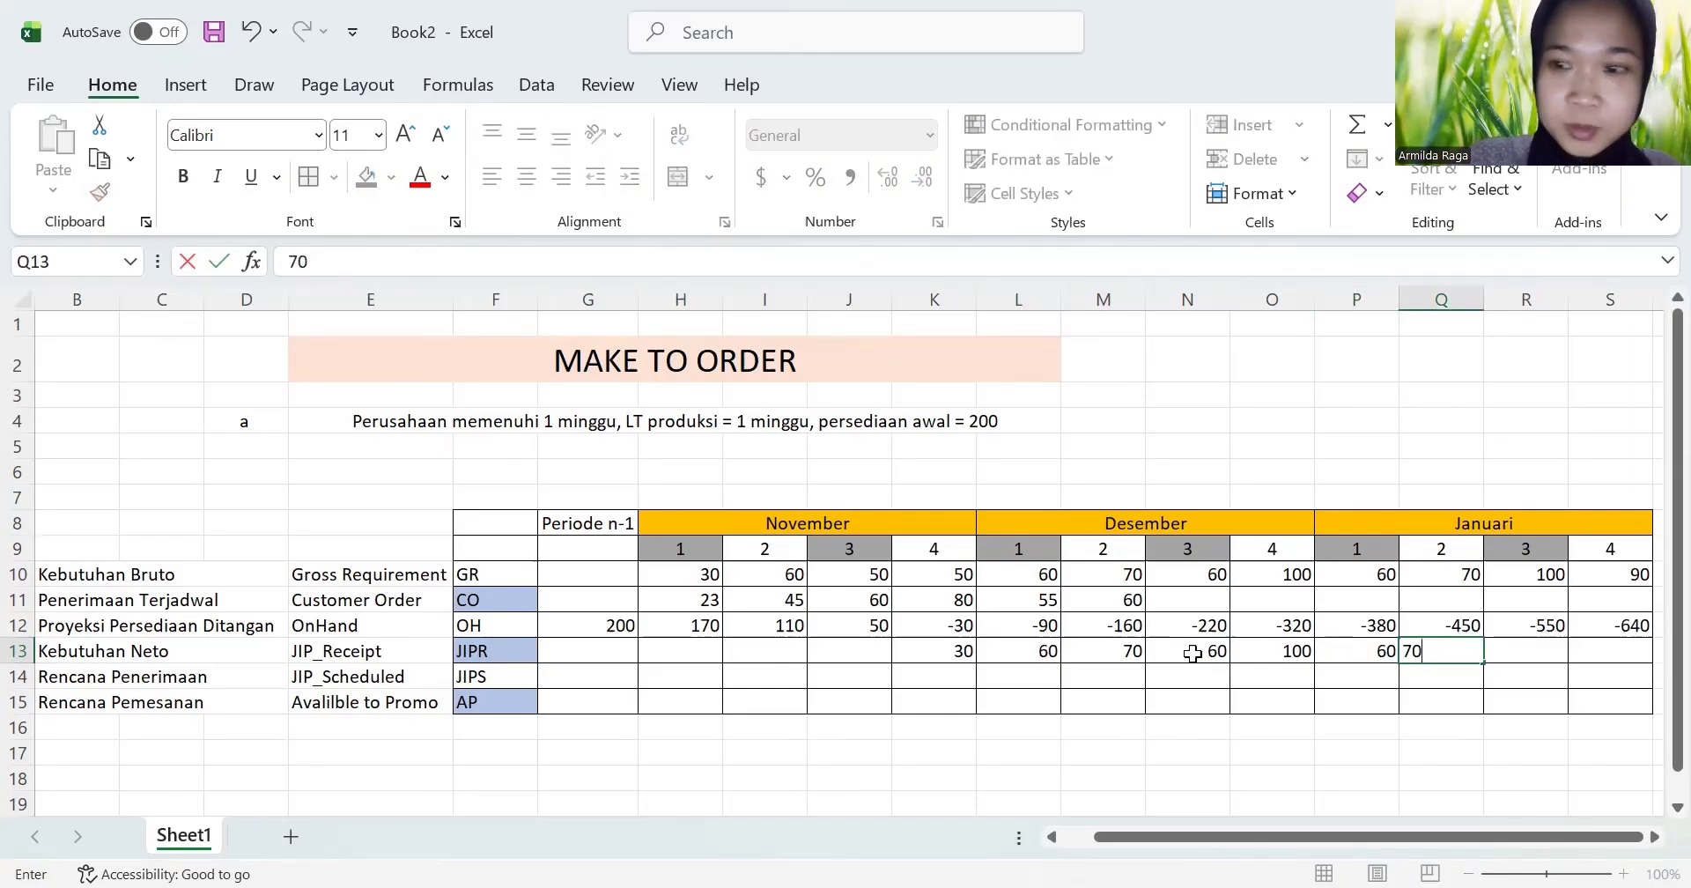
pyautogui.press('Tab')
pyautogui.write('100')
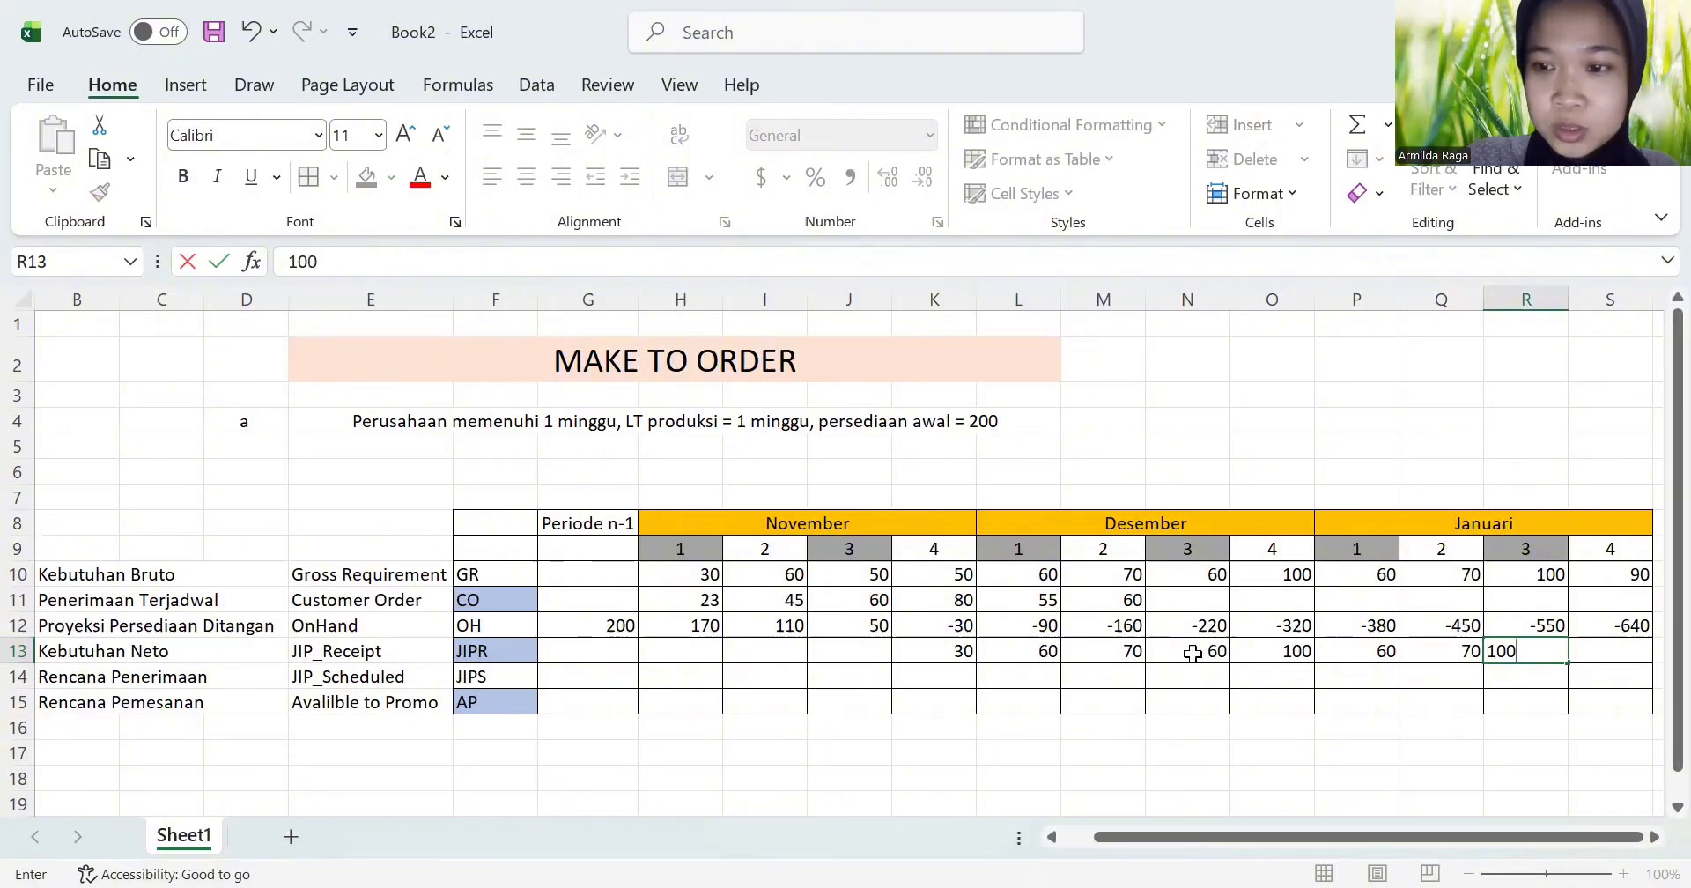
pyautogui.press('Tab')
pyautogui.write('90')
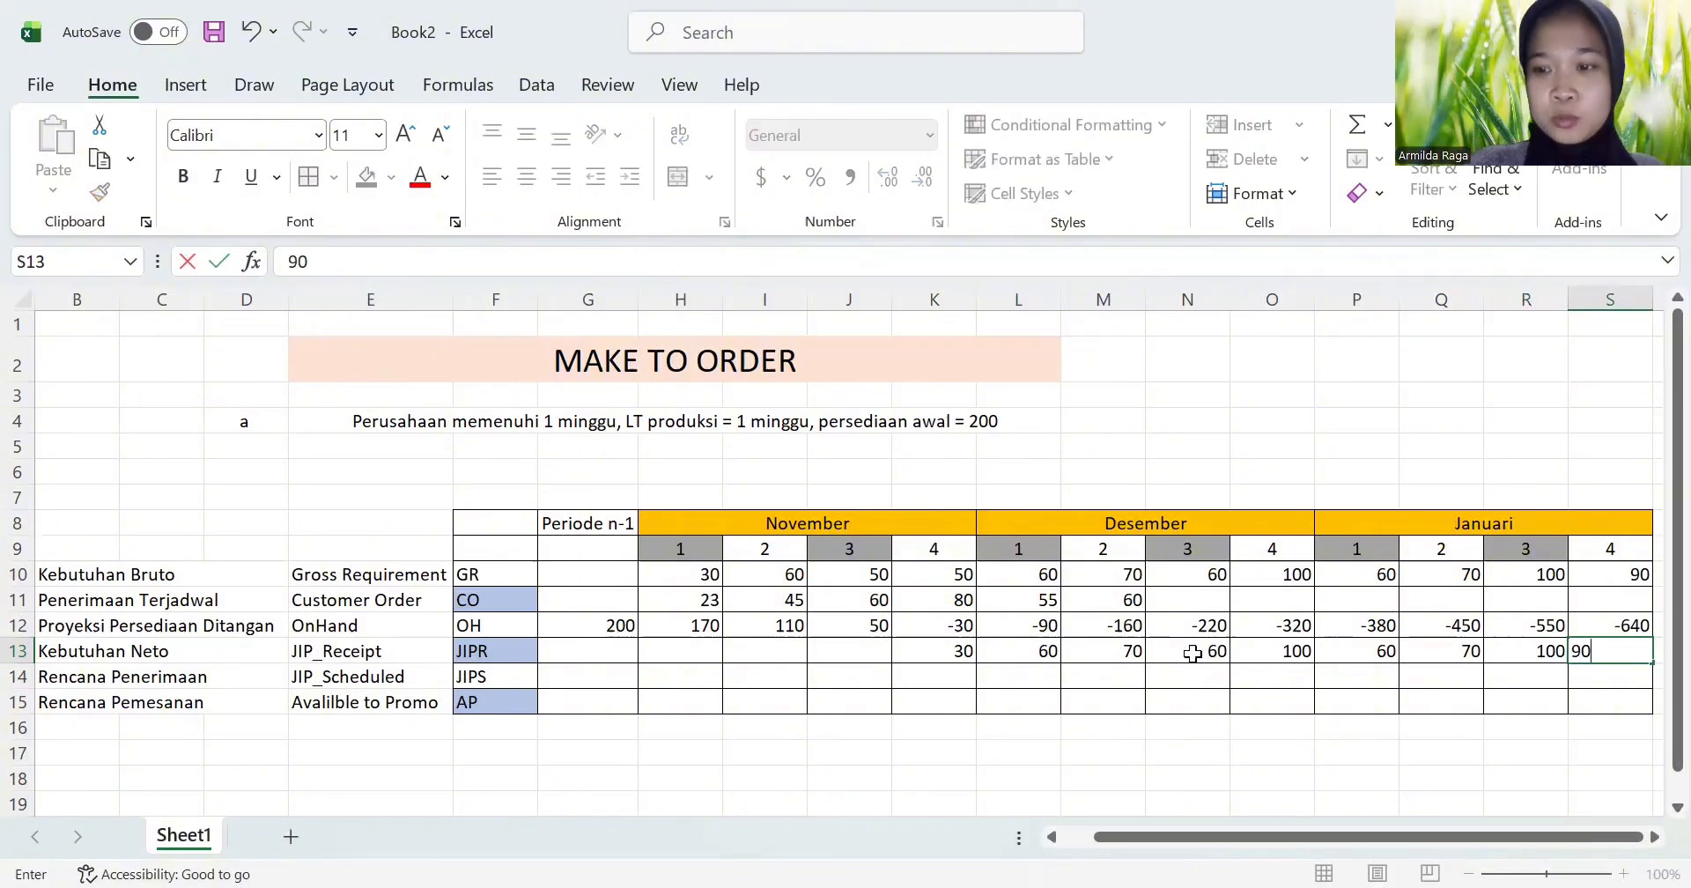
pyautogui.press('Return')
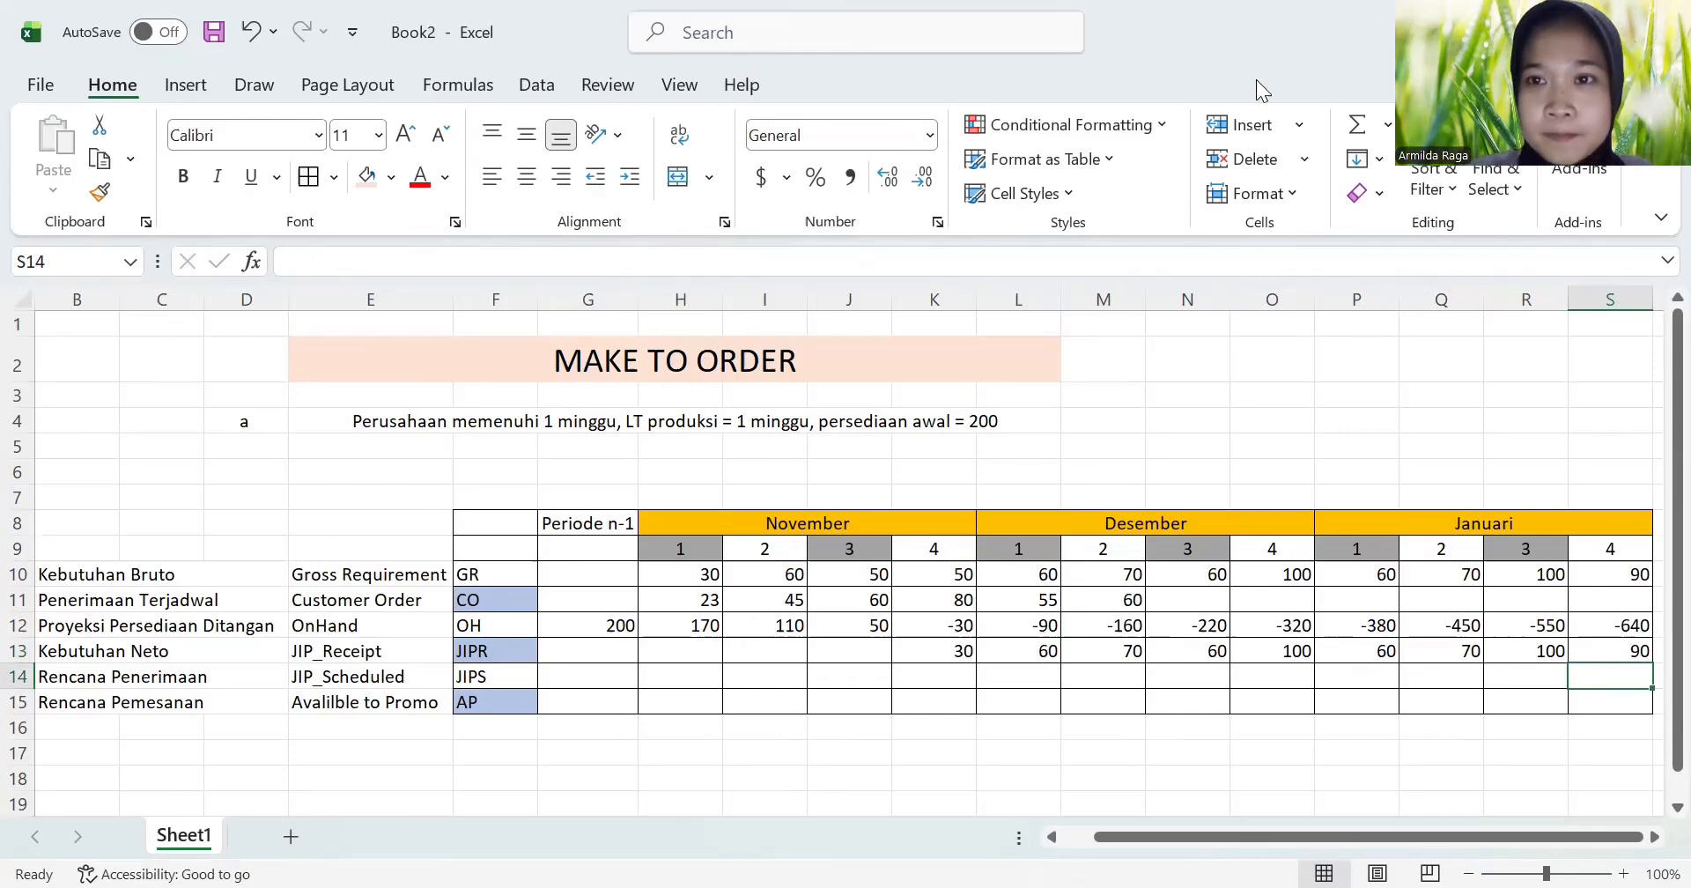
# Step: Enter 30 as the JIPS value for November week 3 in J14, one week ahead of its net requirement
pyautogui.hotkey('alt', 'Tab')
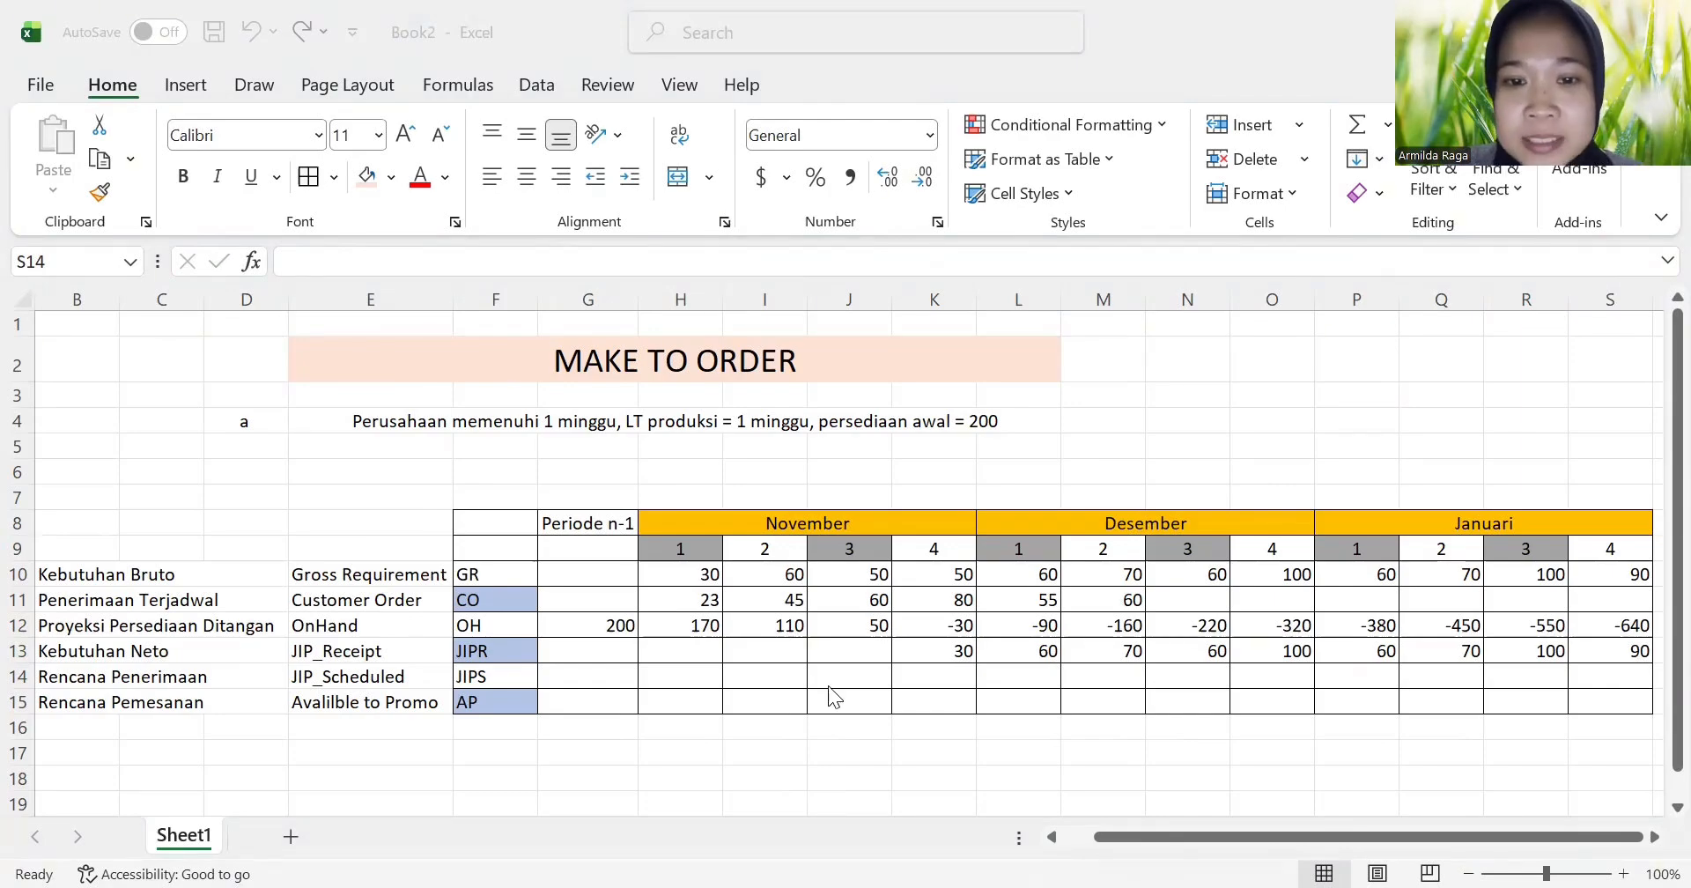
pyautogui.click(875, 677)
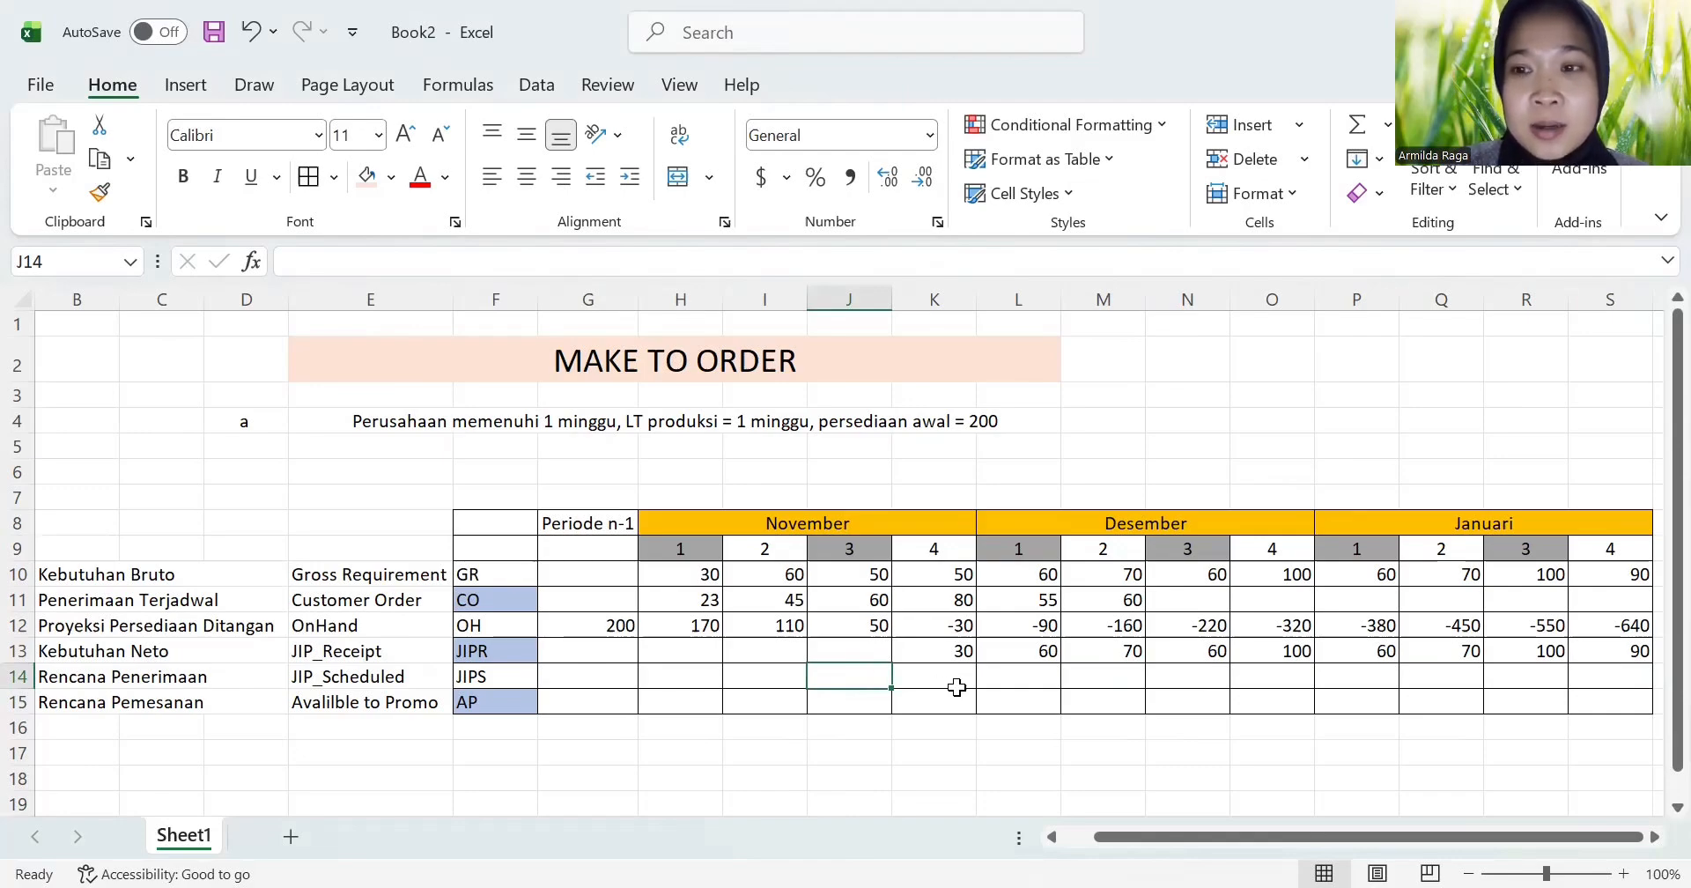
pyautogui.click(957, 686)
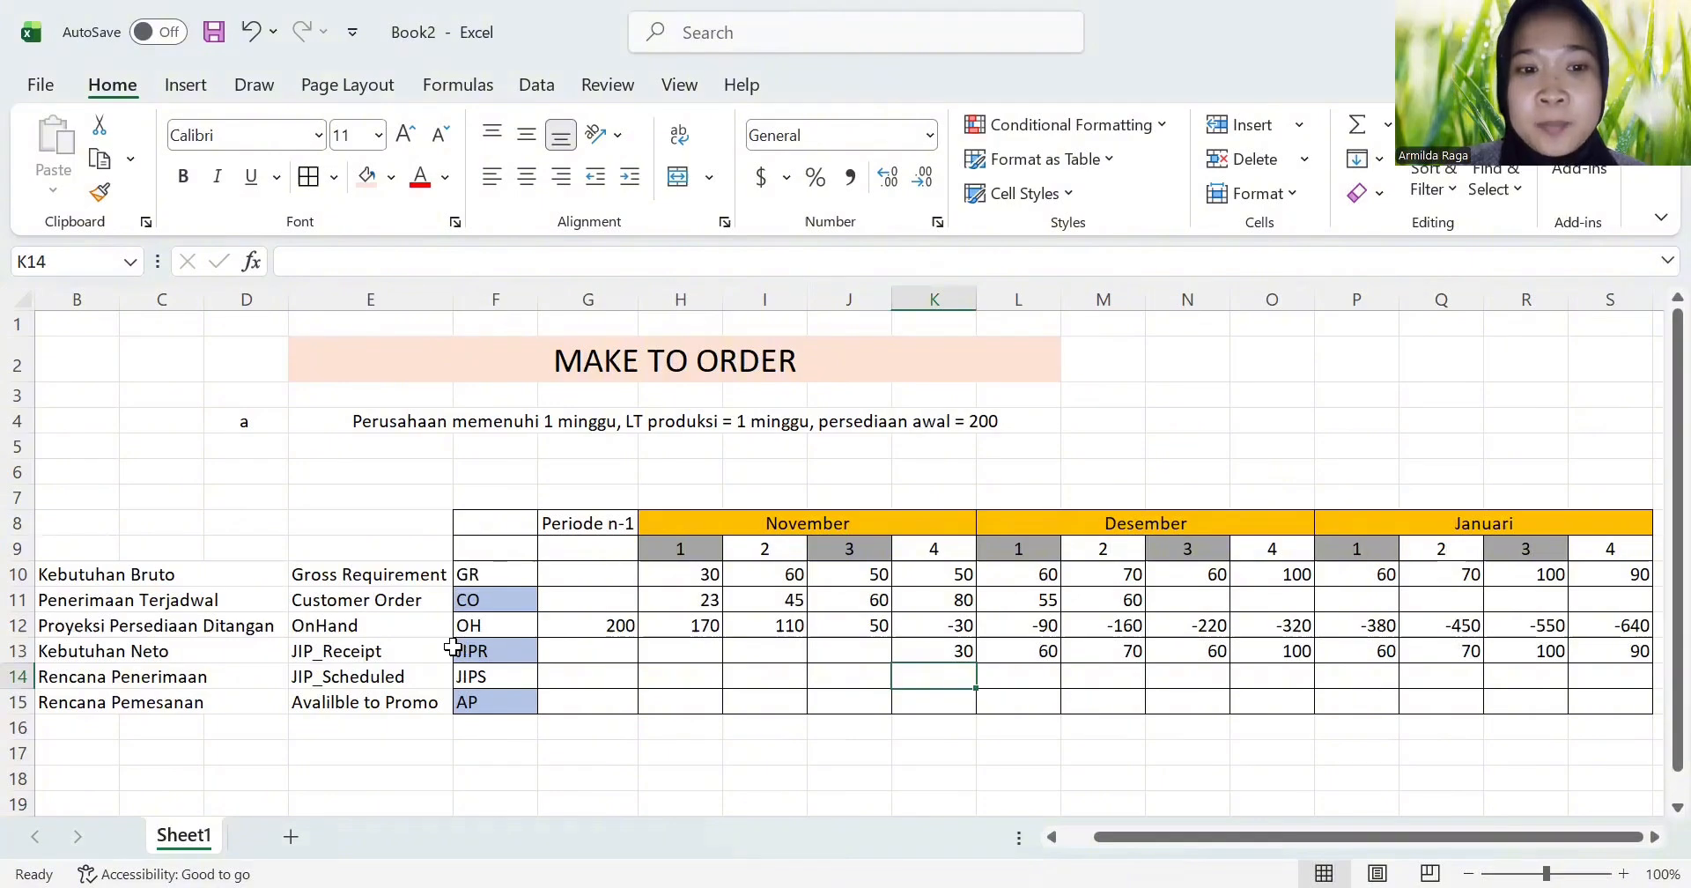
pyautogui.click(934, 655)
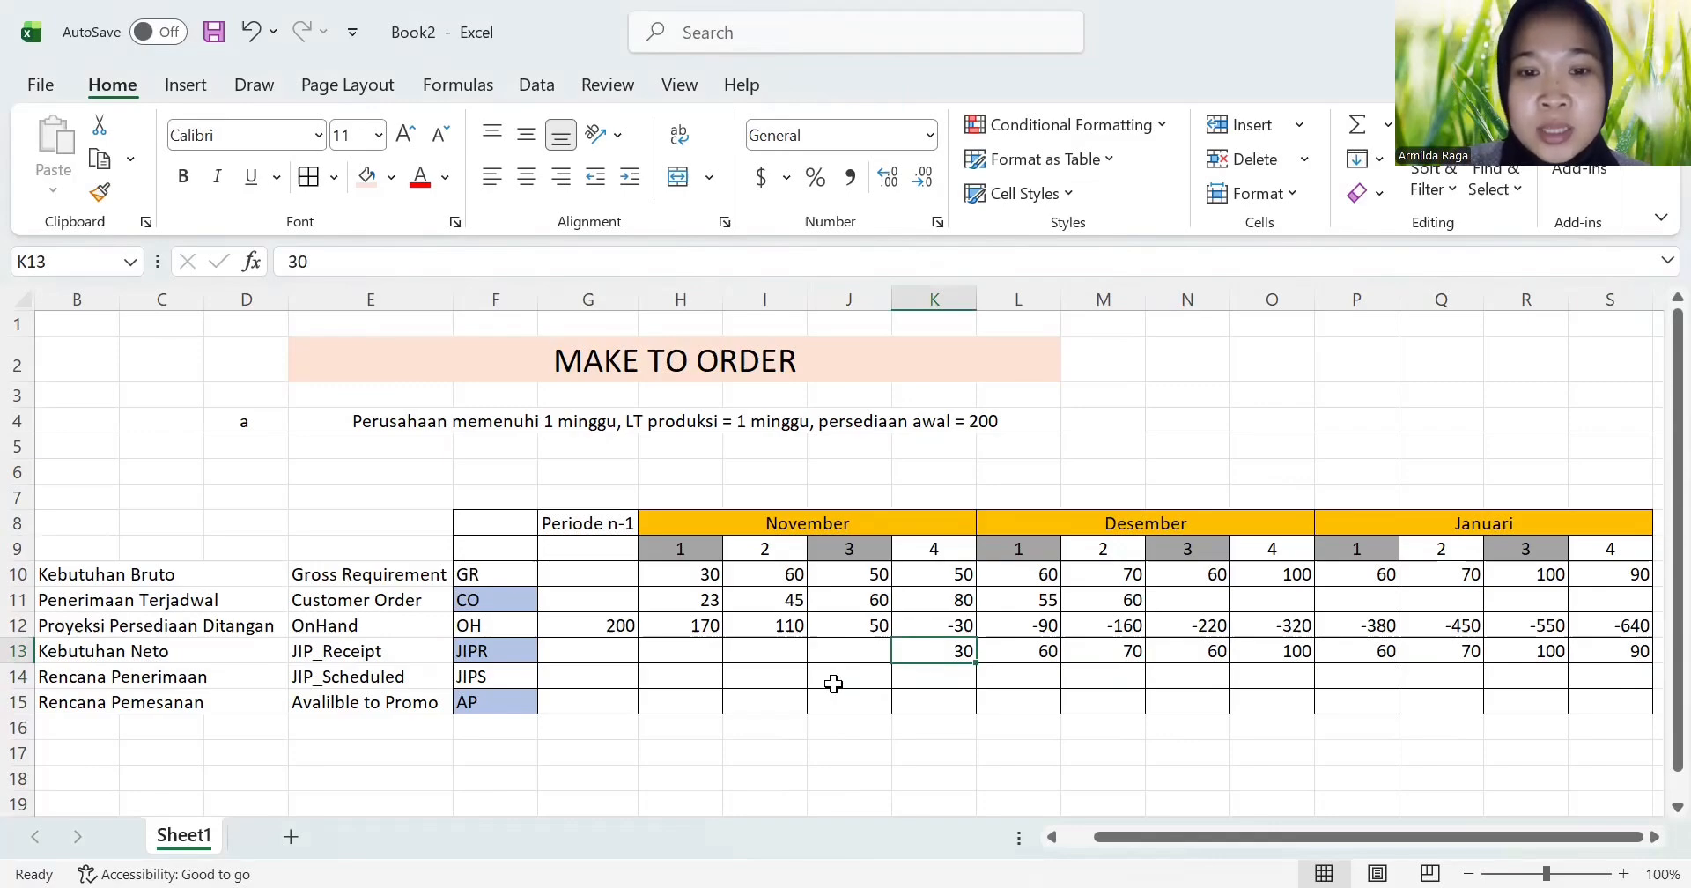
pyautogui.click(833, 683)
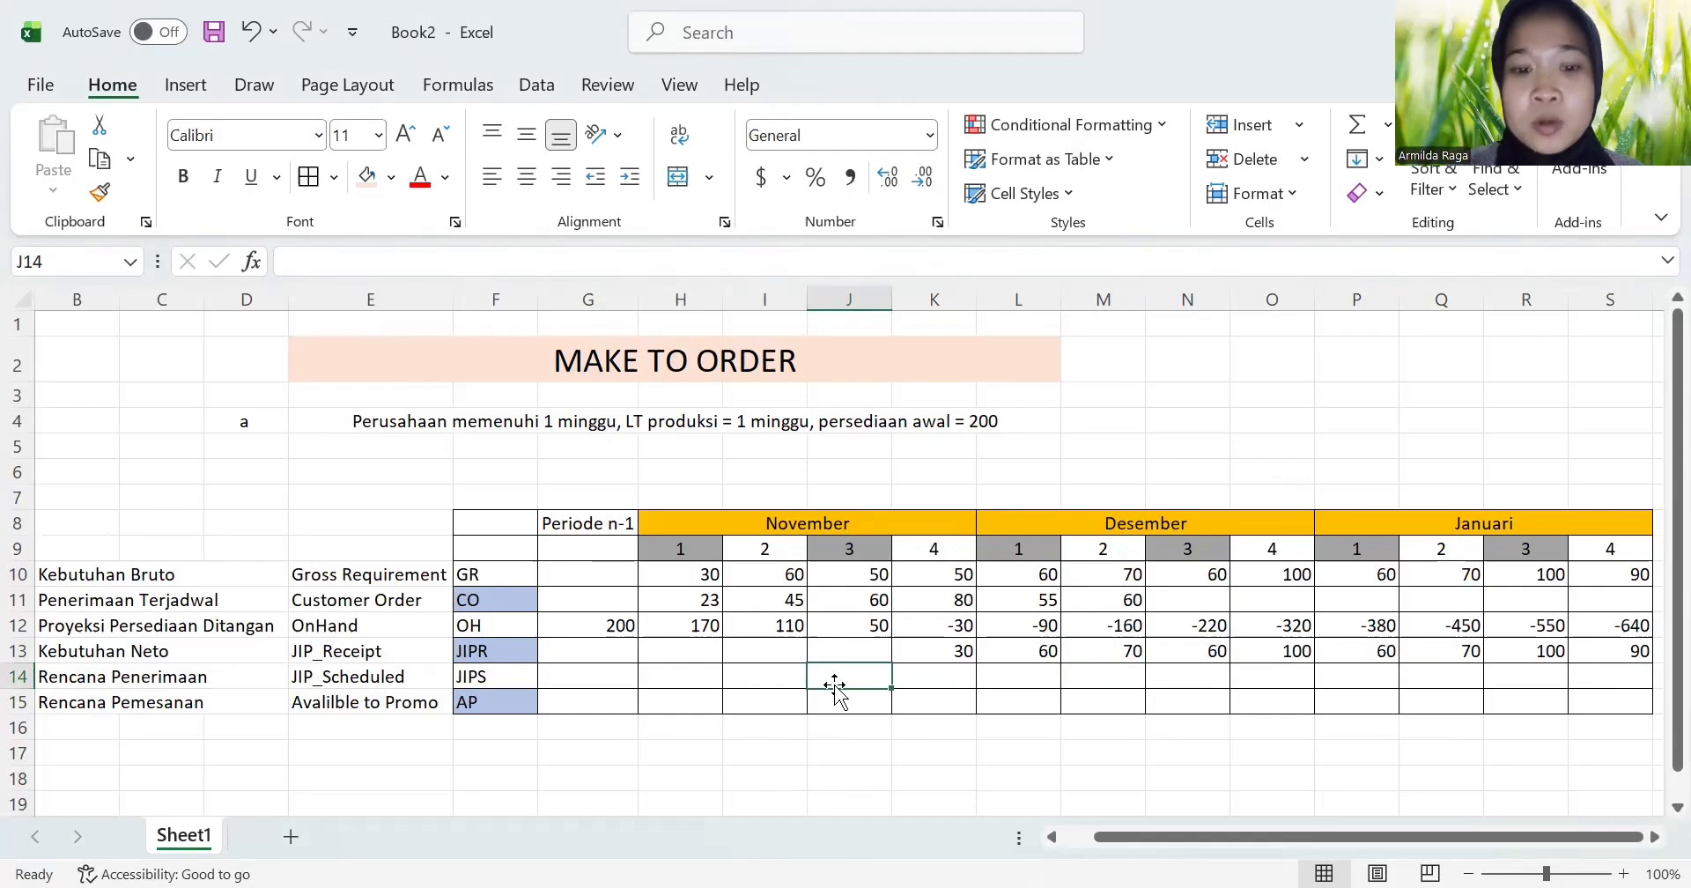
pyautogui.write('3')
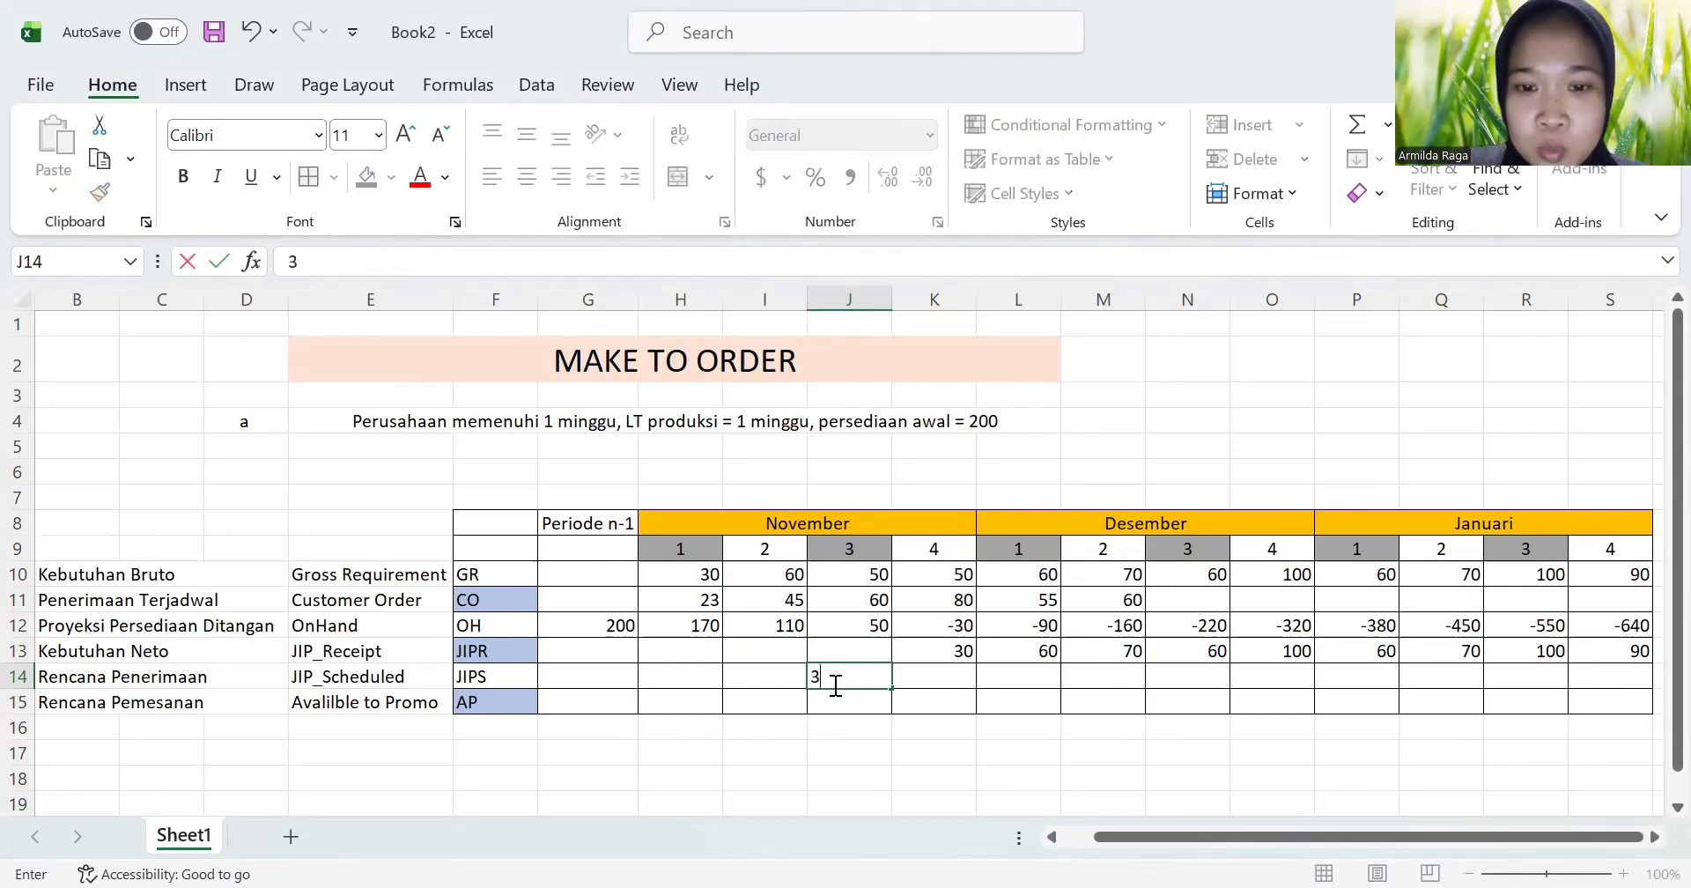
pyautogui.write('0')
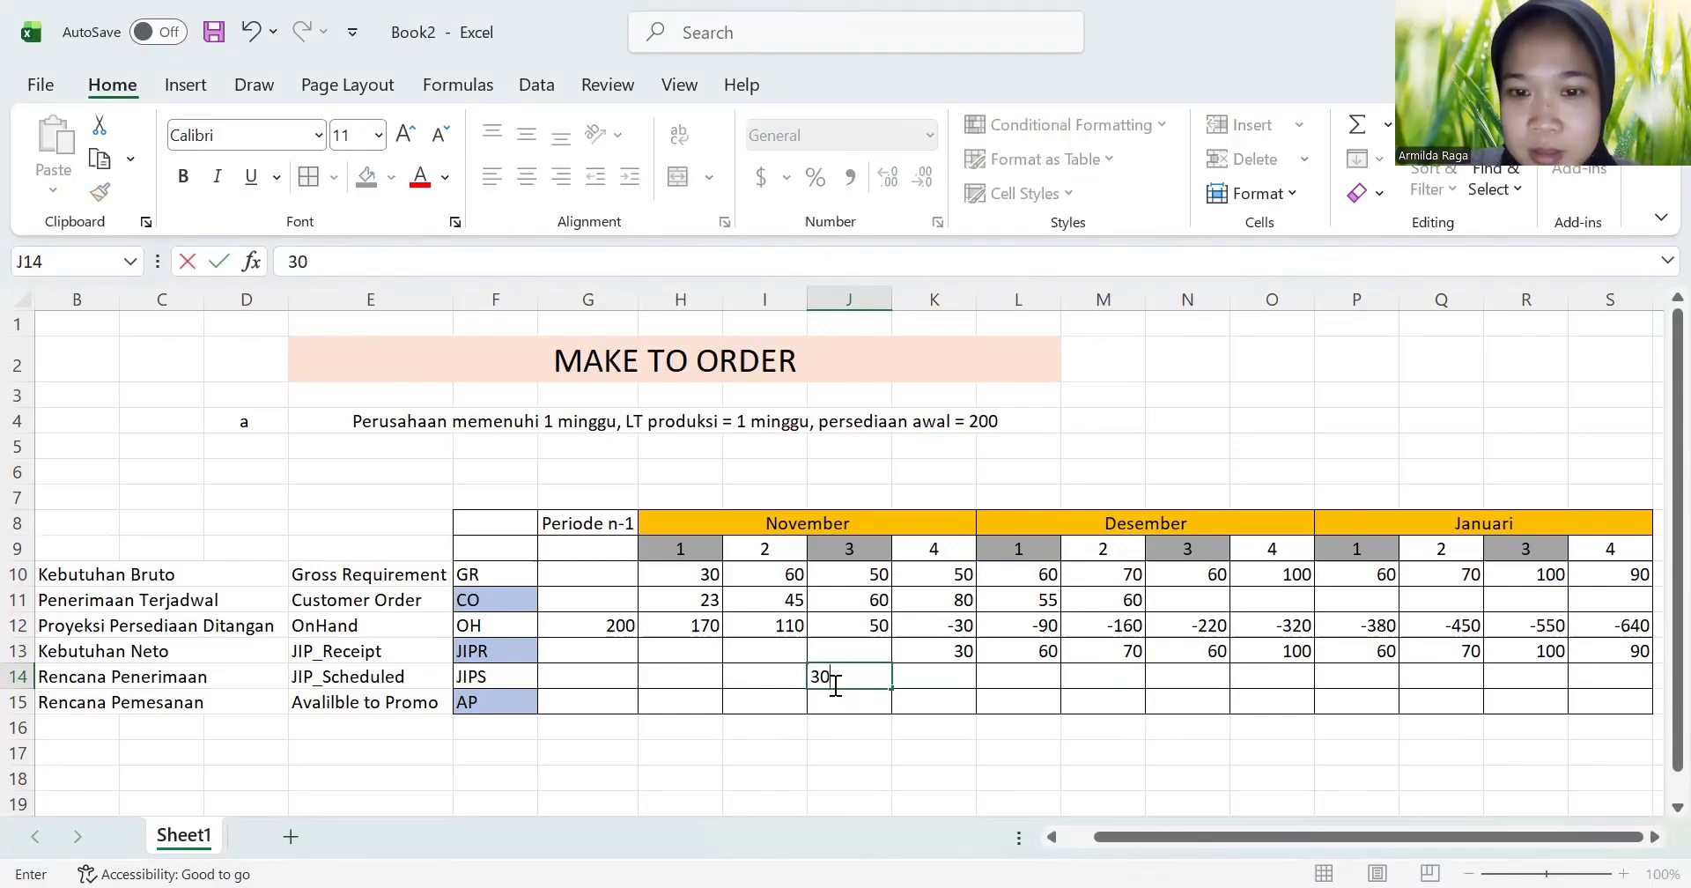
pyautogui.press('Return')
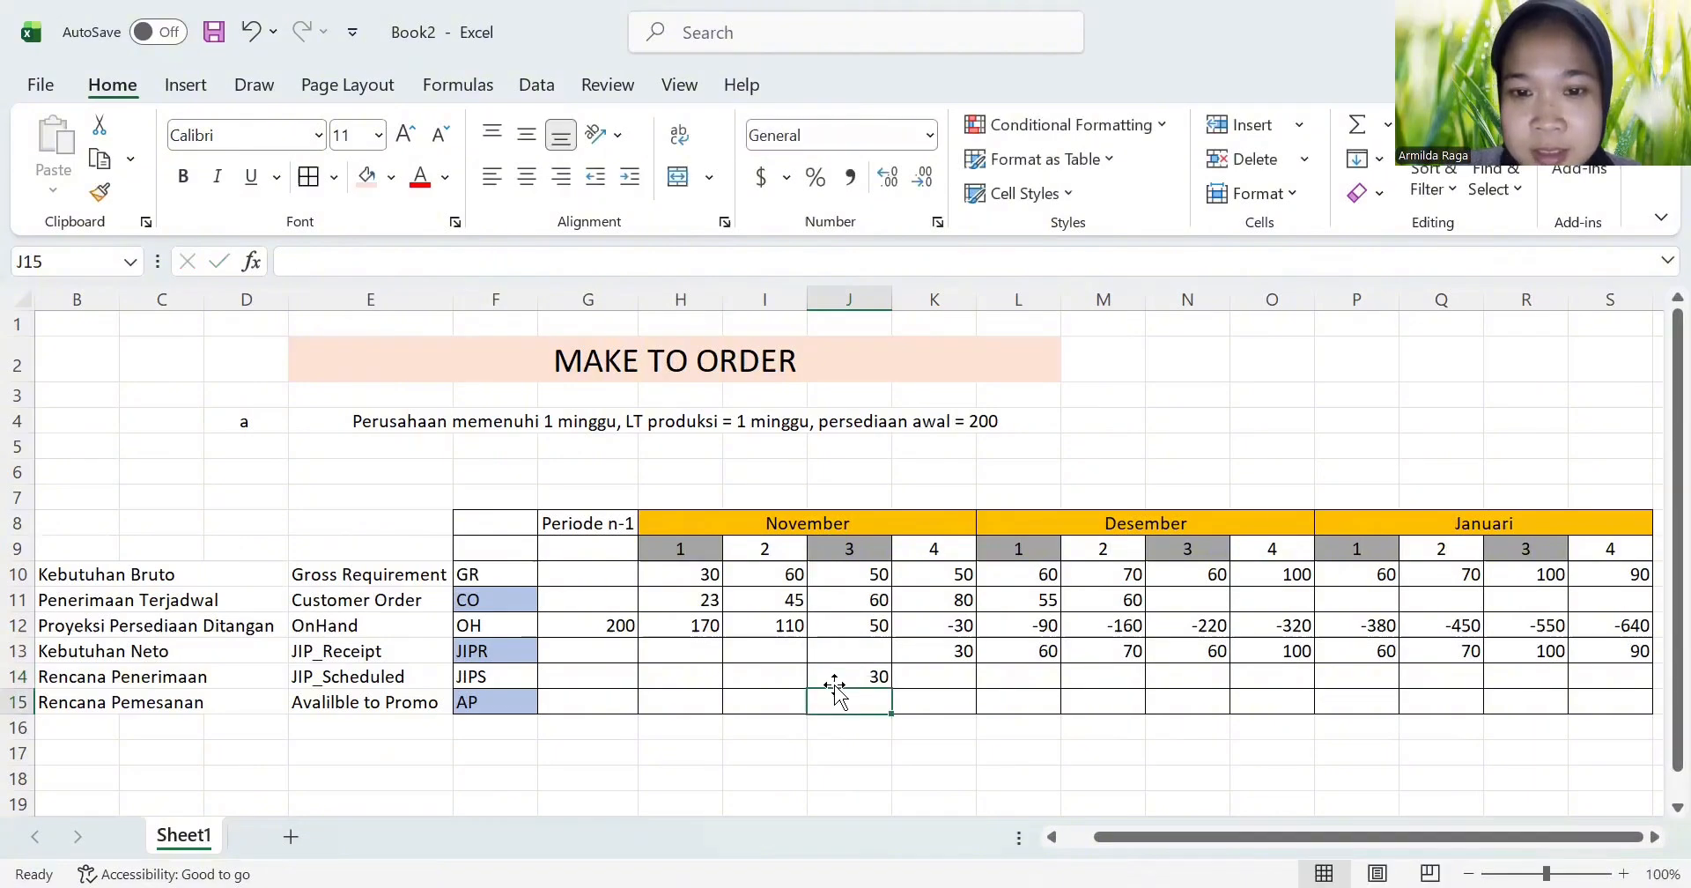
# Step: Enter the JIPS values for November week 4 and Desember week 1 in K14:L14 as 60 and 70
pyautogui.click(958, 670)
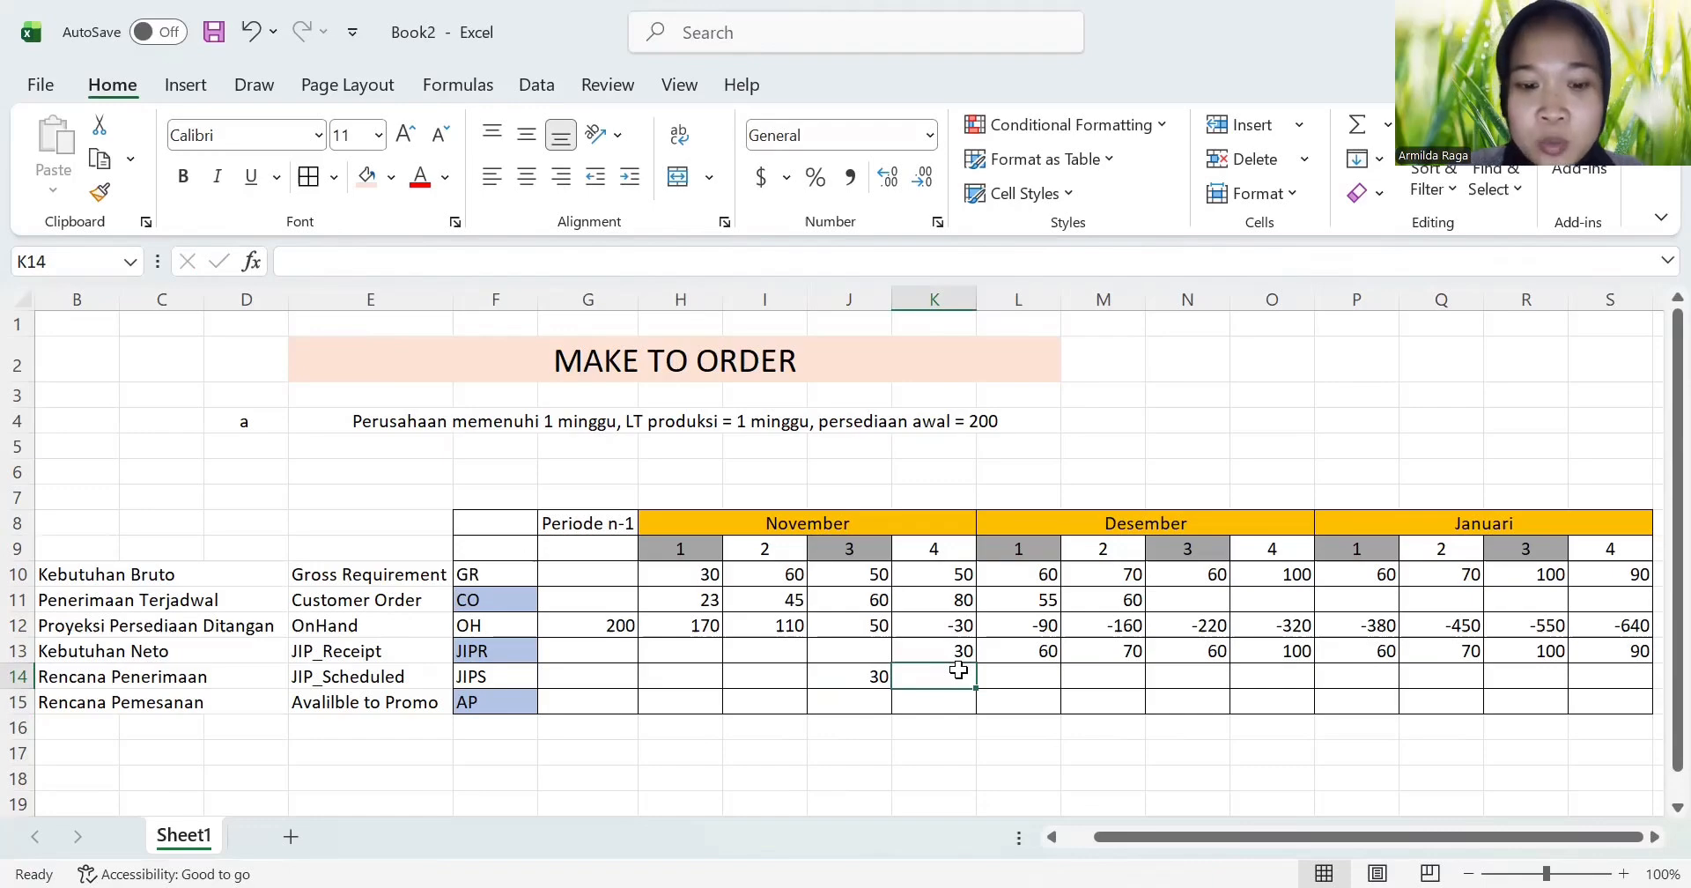
pyautogui.write('60')
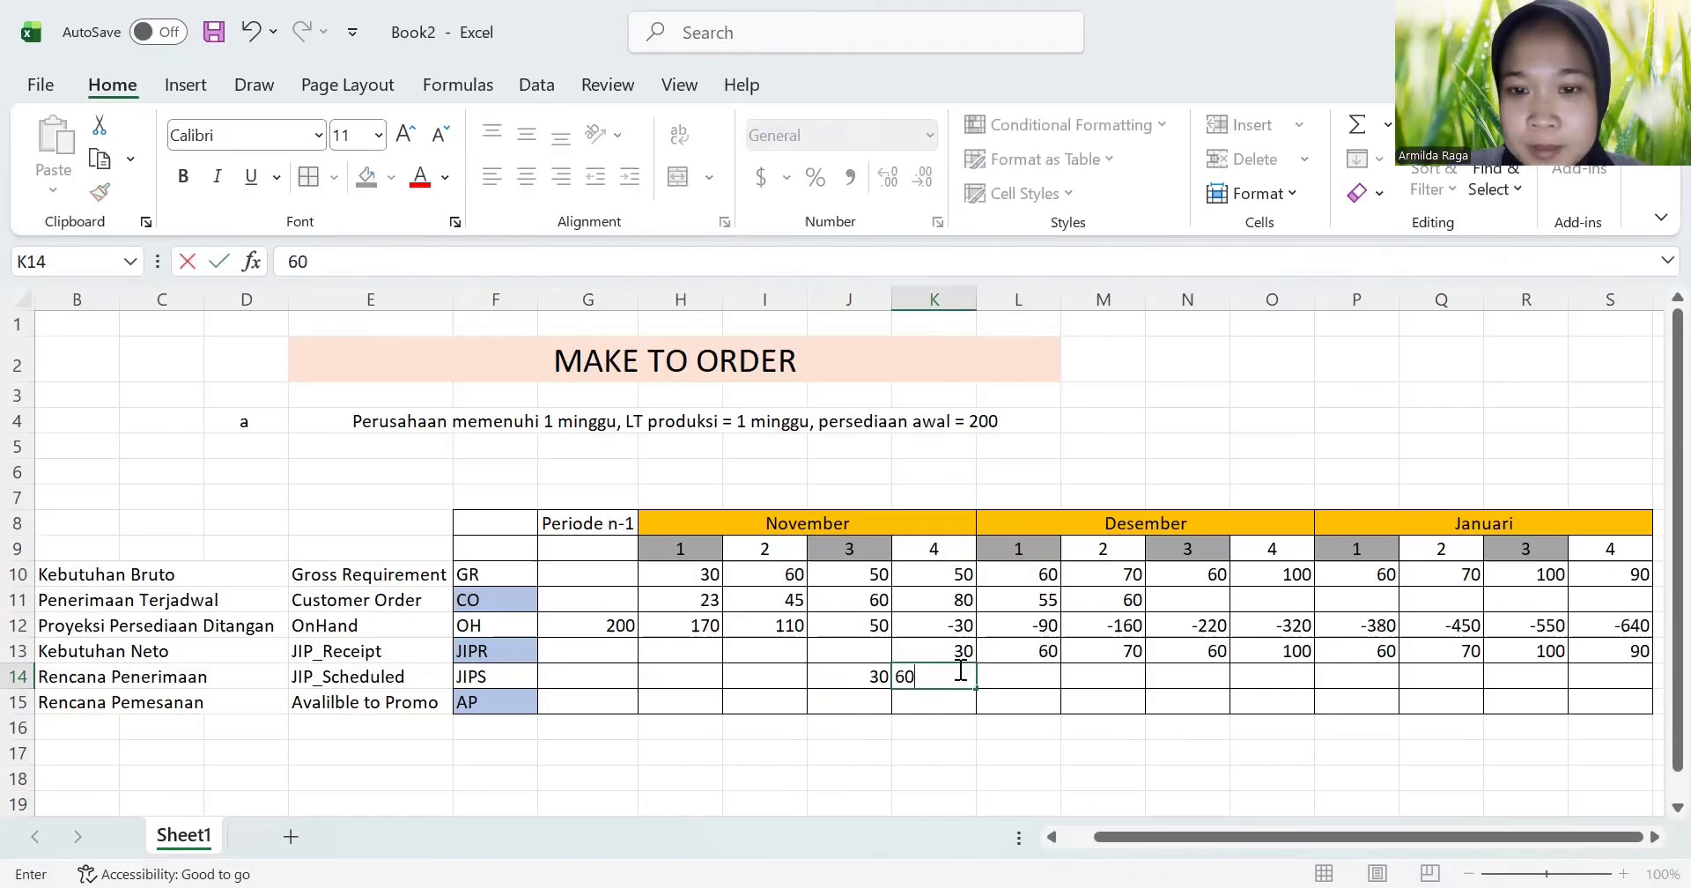
pyautogui.press('Return')
pyautogui.click(1030, 675)
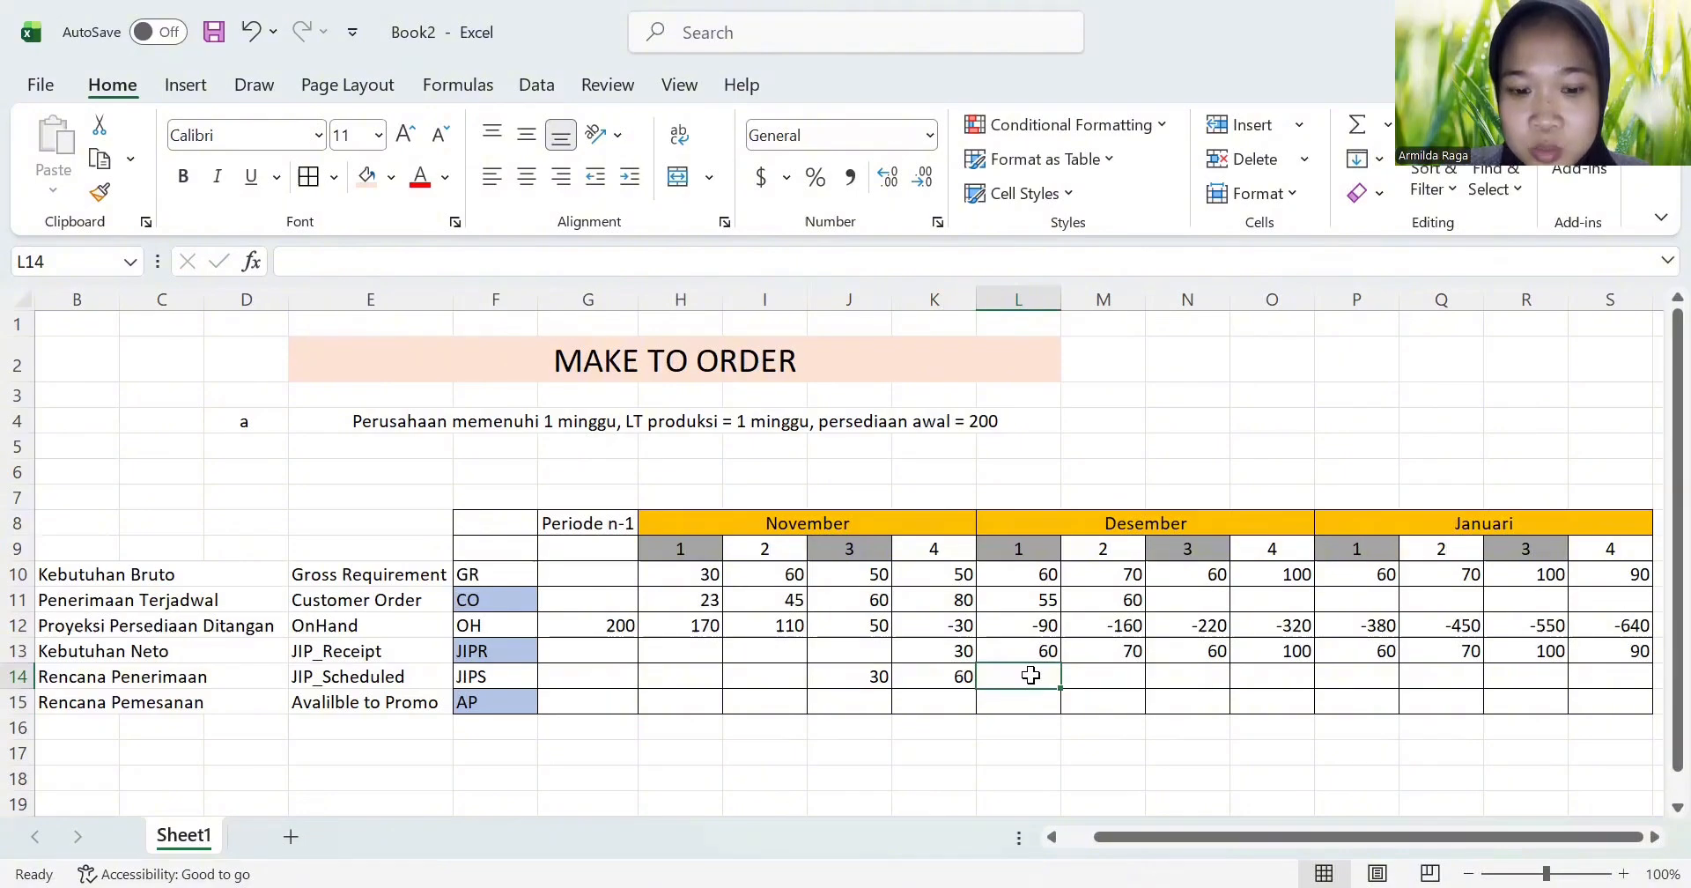
pyautogui.write('70')
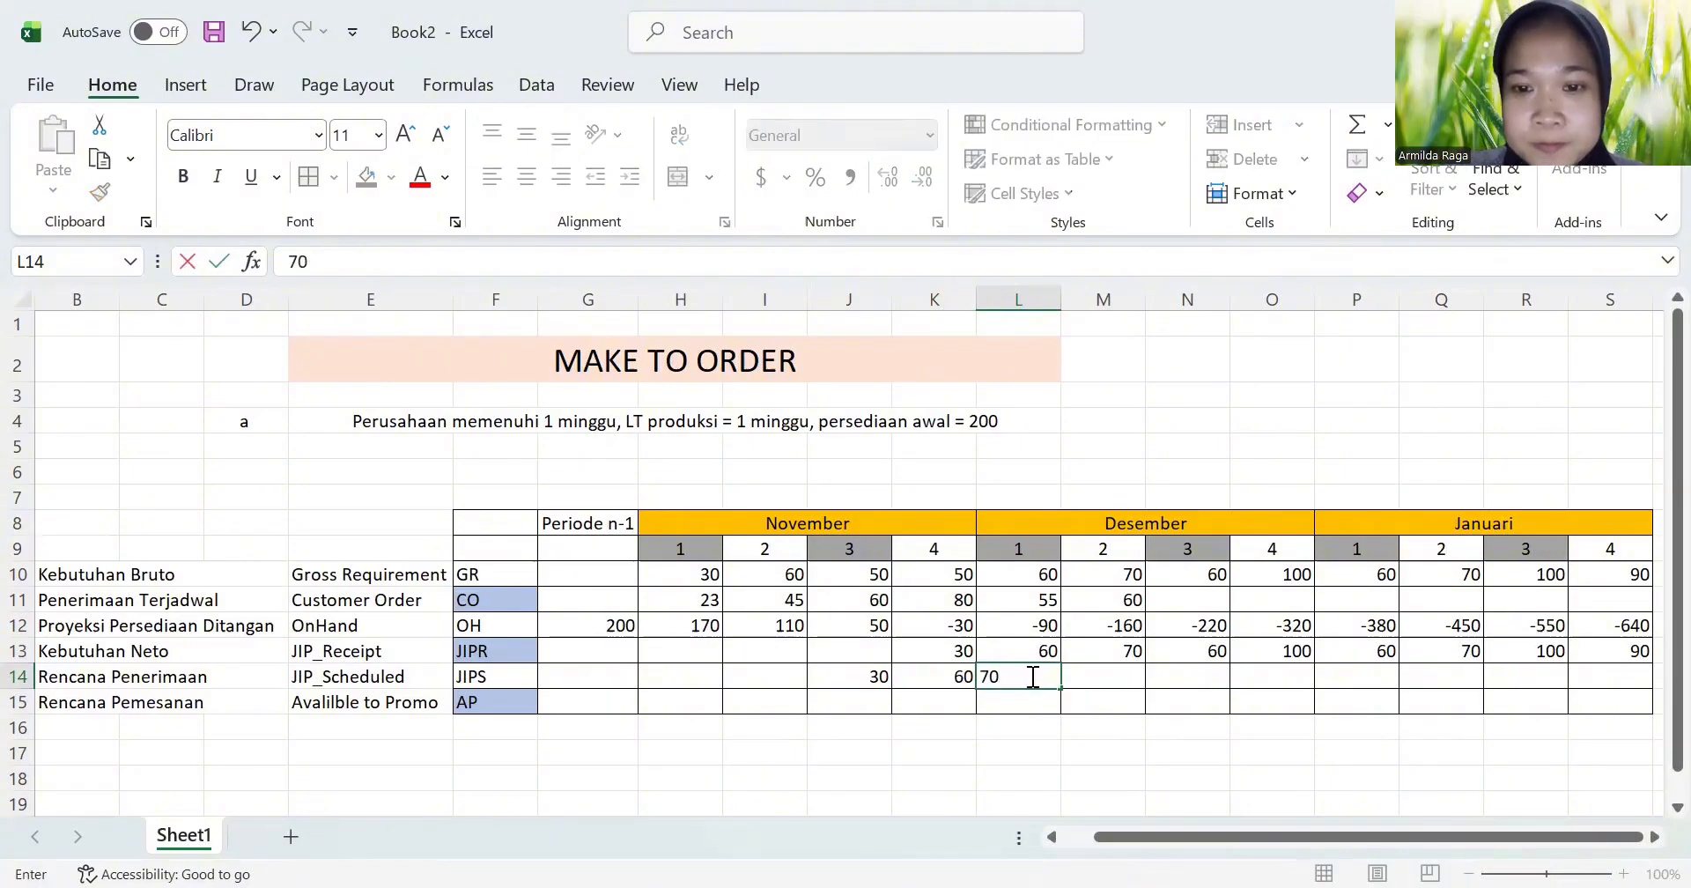
# Step: Enter =N13 as the JIPS formula for Desember week 2 in M14 and fill it across through S14
pyautogui.click(1114, 676)
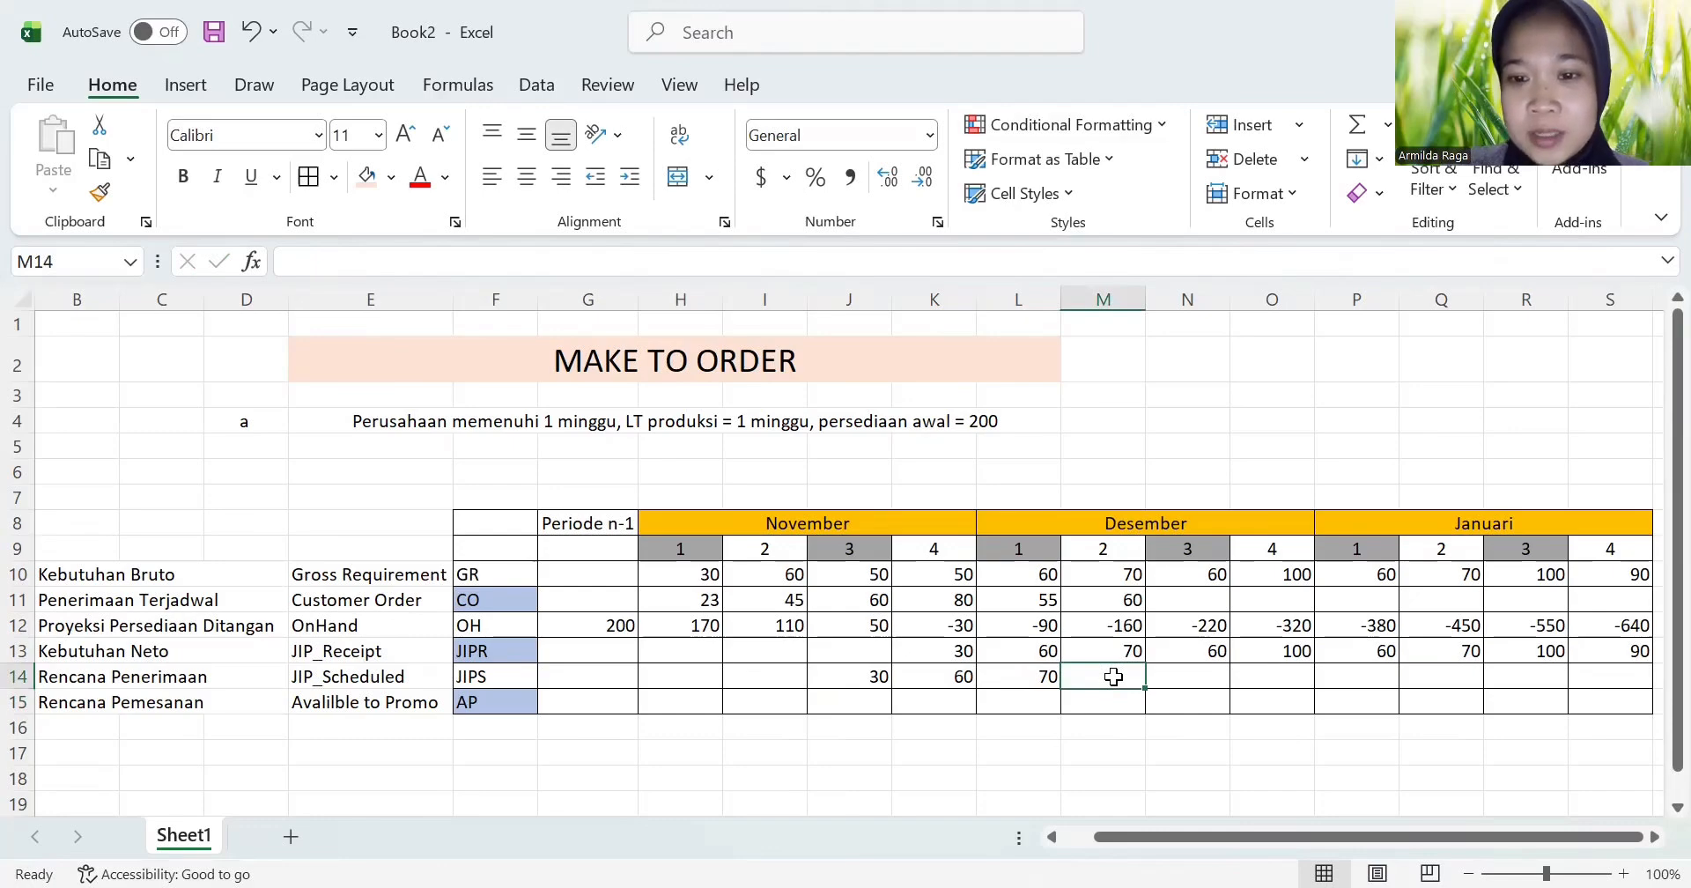
pyautogui.write('=')
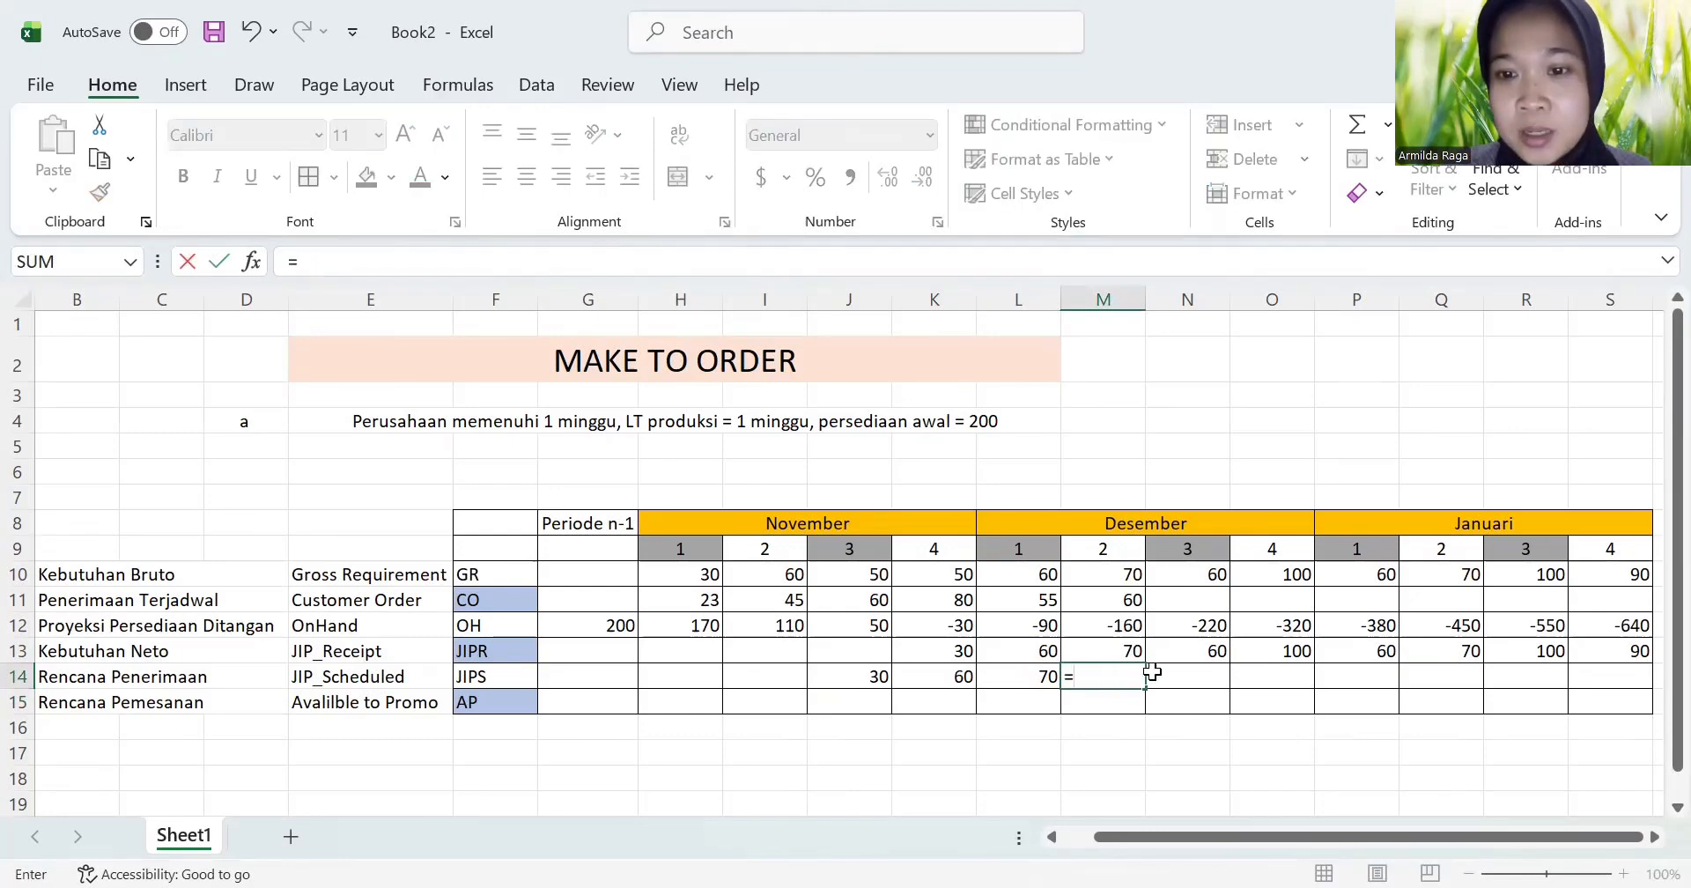
pyautogui.click(1203, 649)
pyautogui.press('Return')
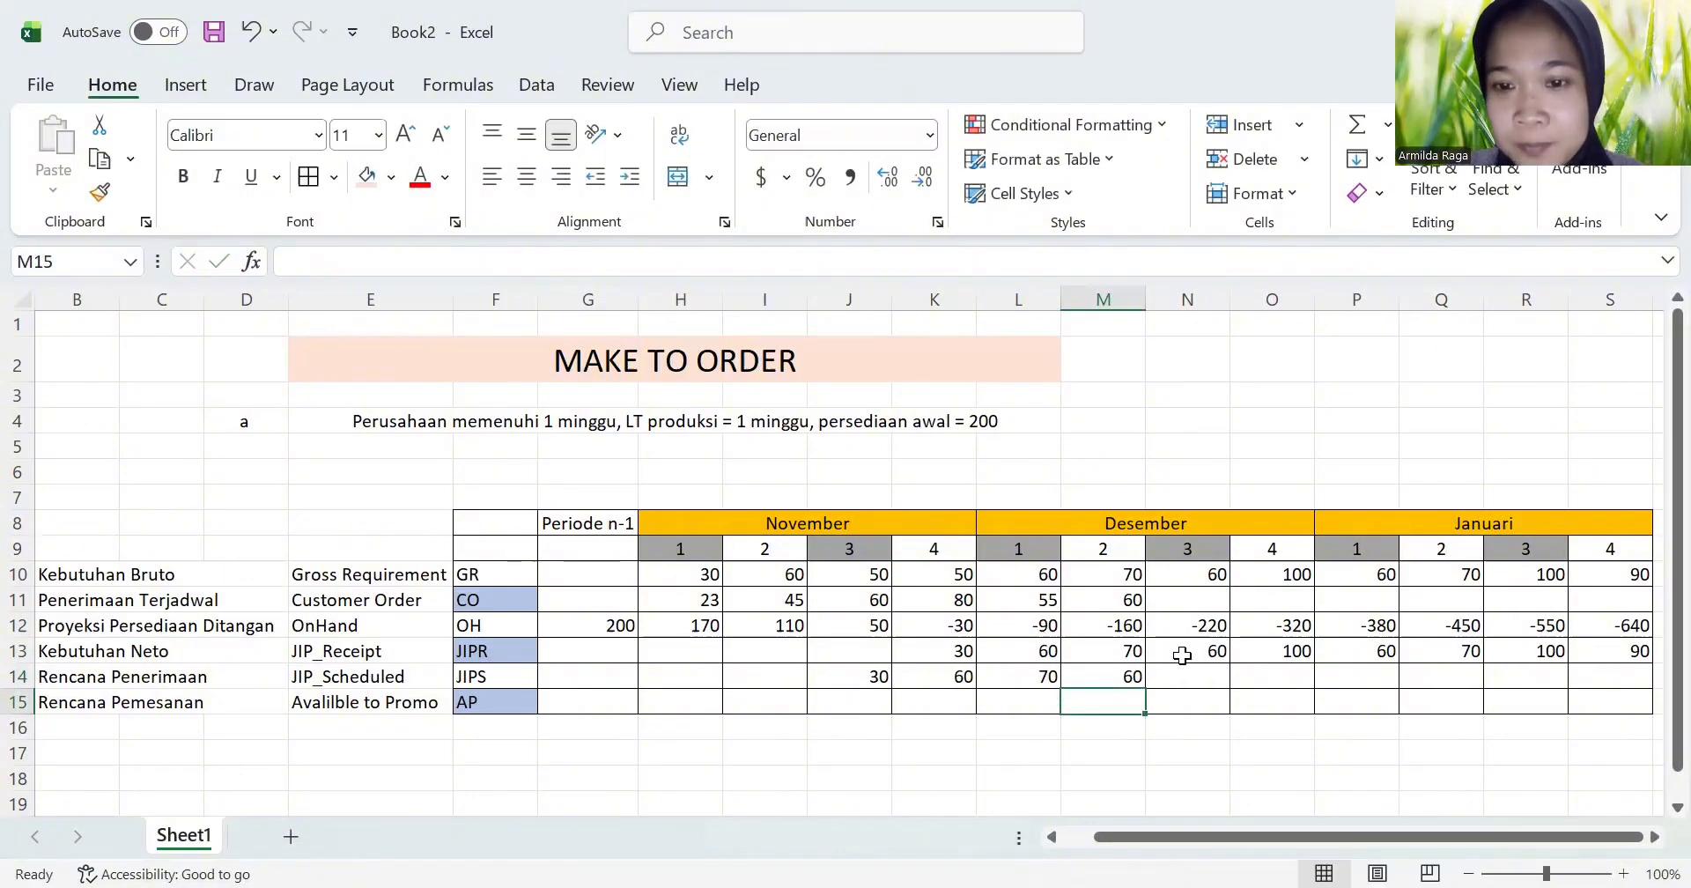
pyautogui.click(1130, 674)
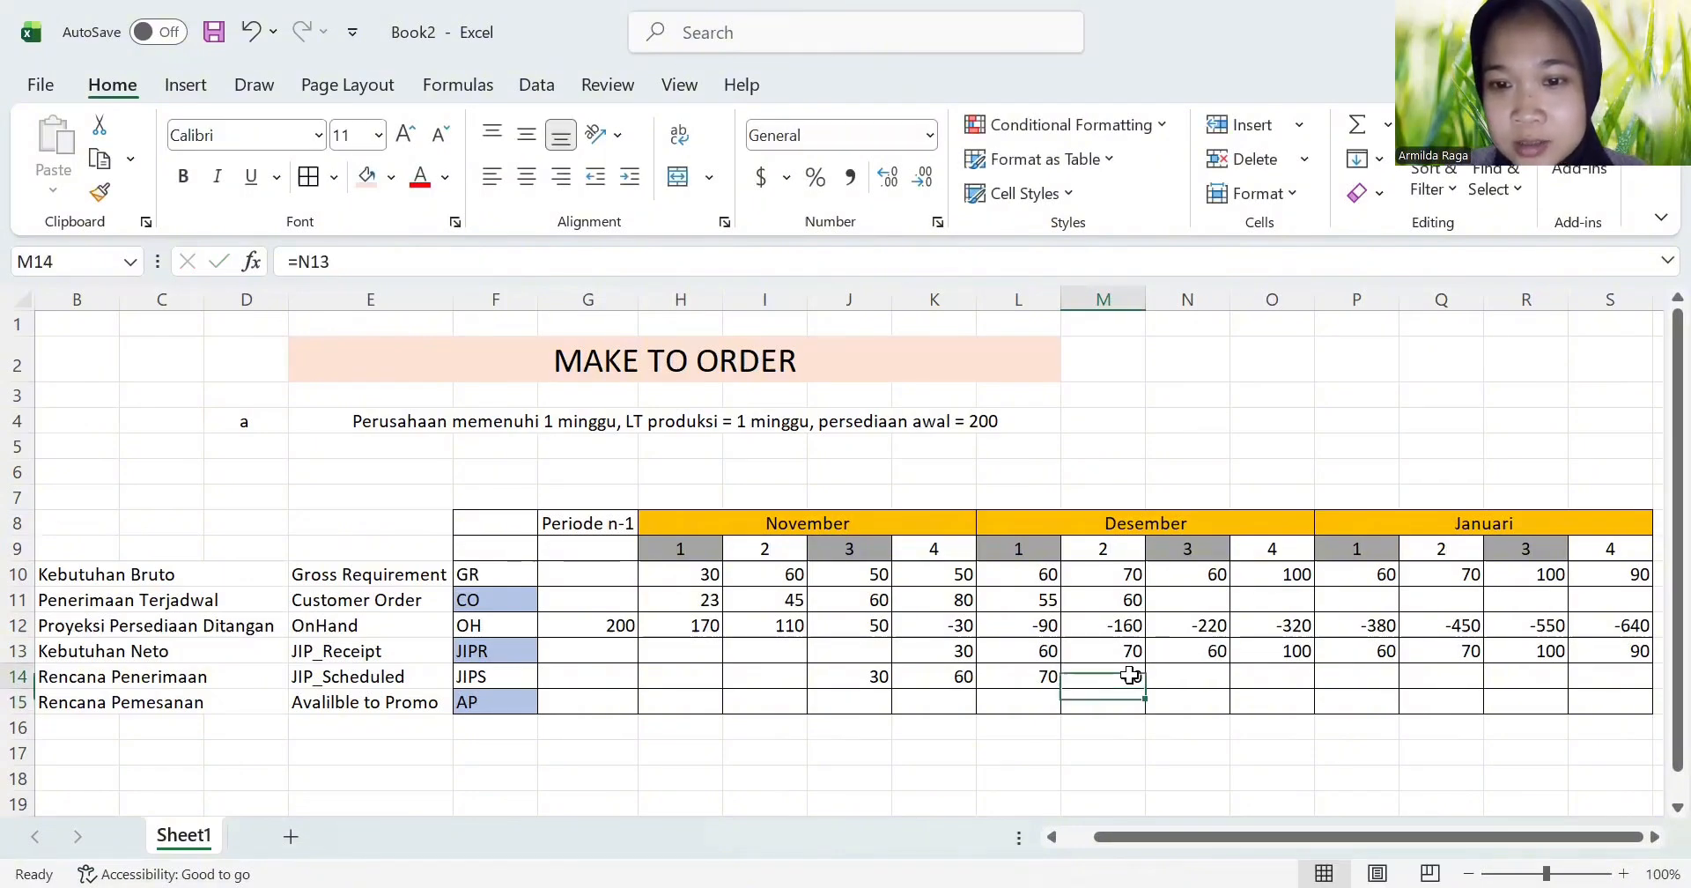
pyautogui.moveTo(1143, 683); pyautogui.dragTo(1459, 685)
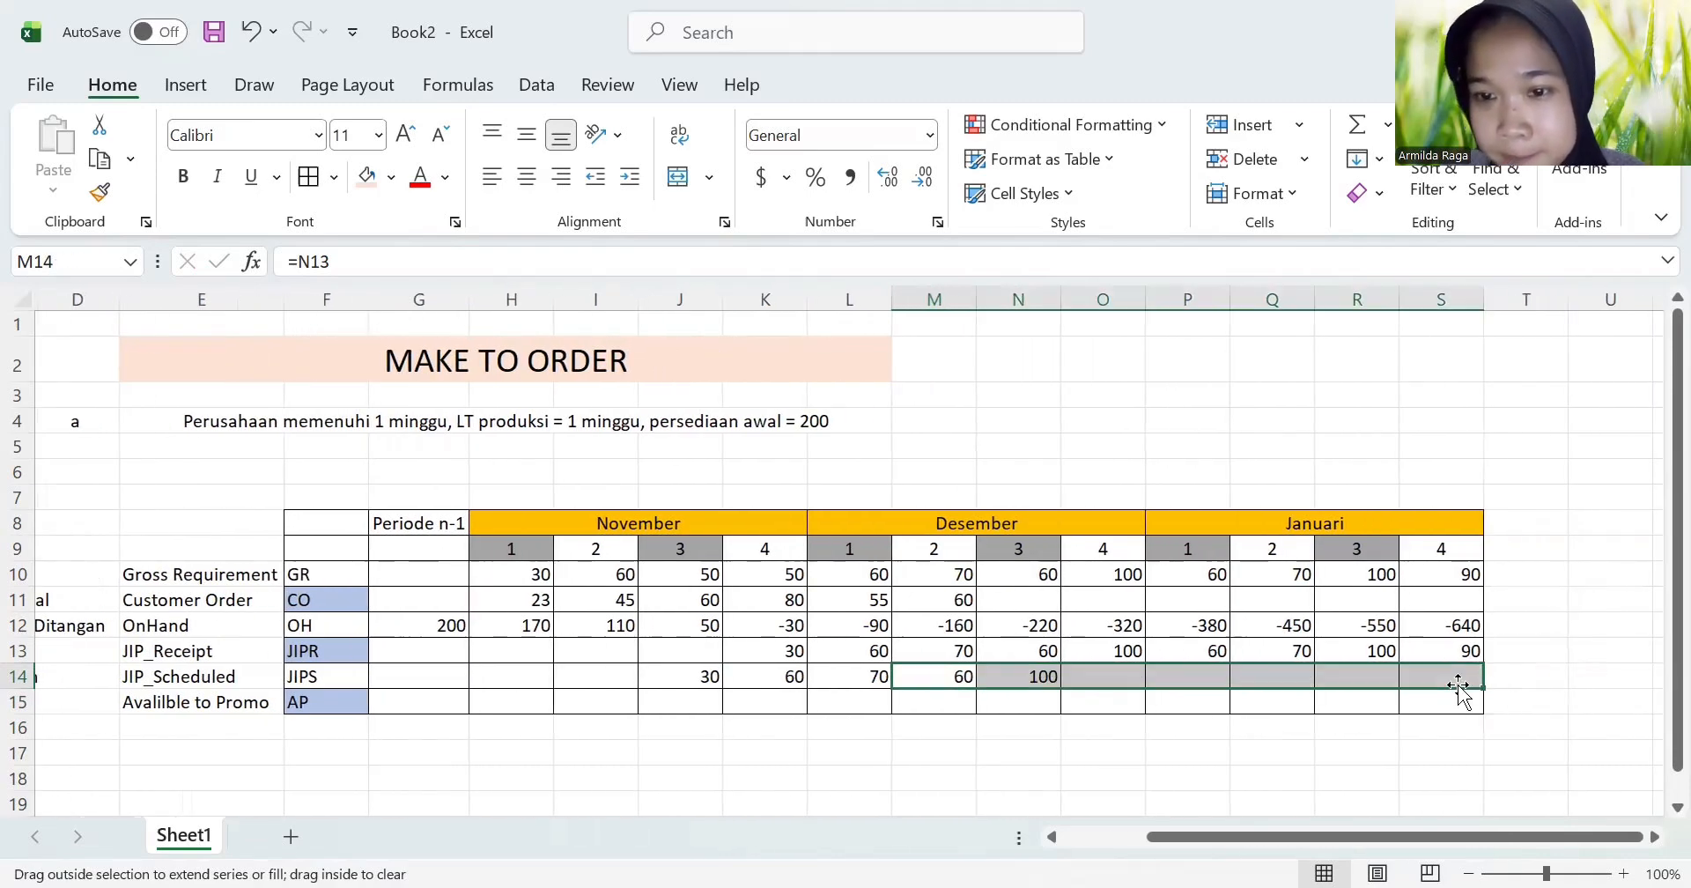
pyautogui.click(956, 683)
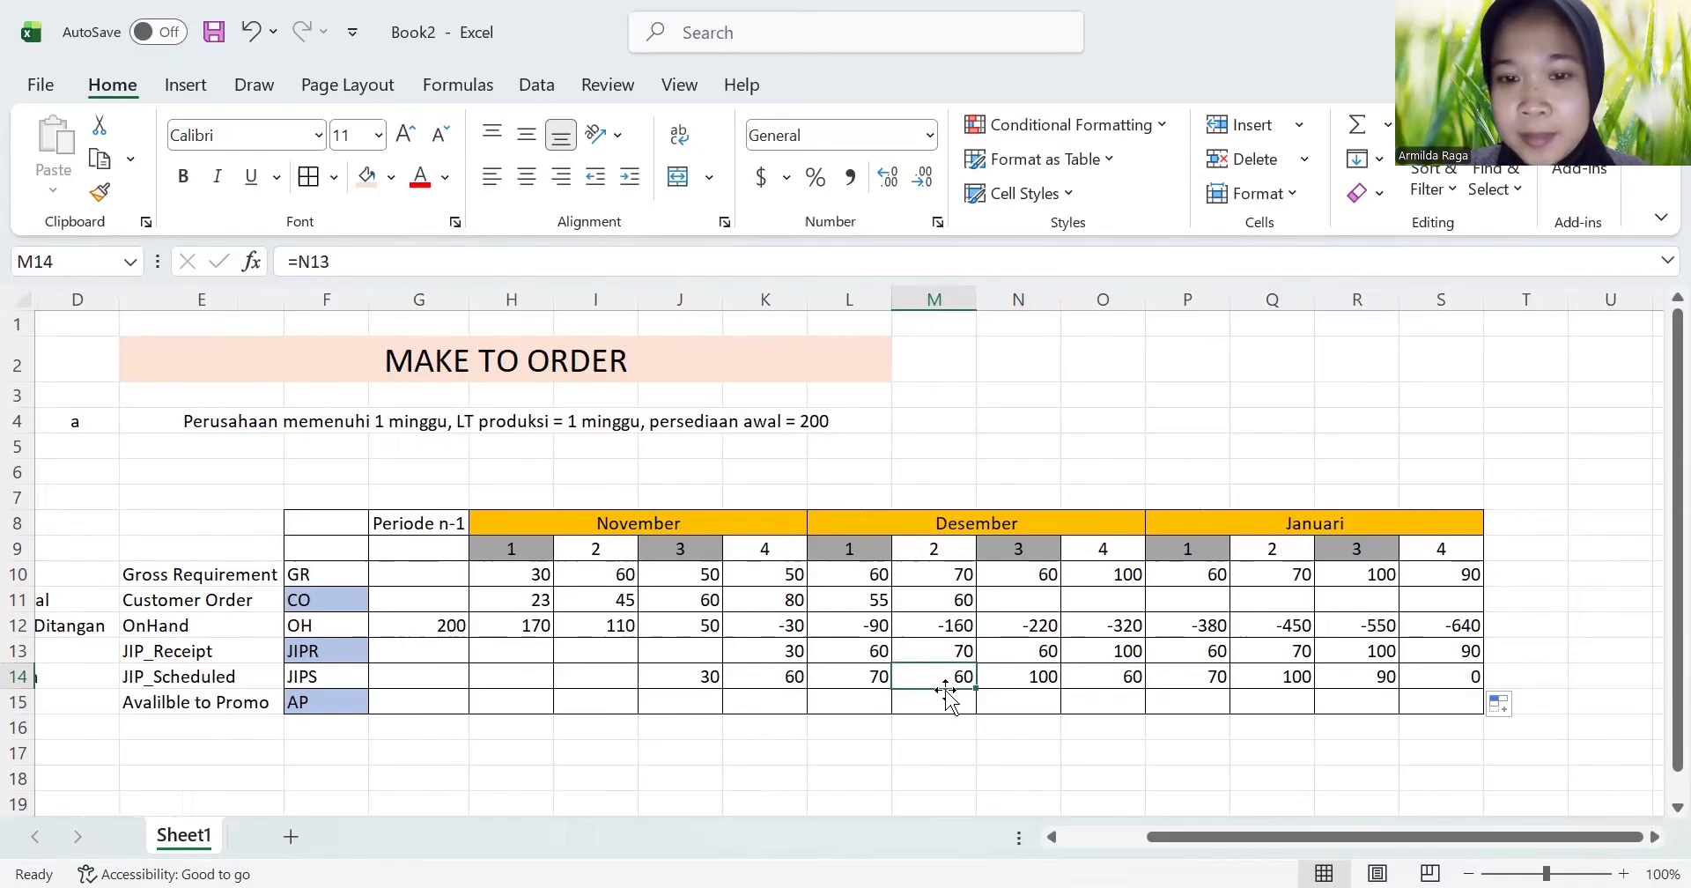
# Step: Copy the whole planning table F8:S15 and paste the duplicate below it, starting at F18
pyautogui.hscroll(-1, 585, 709)
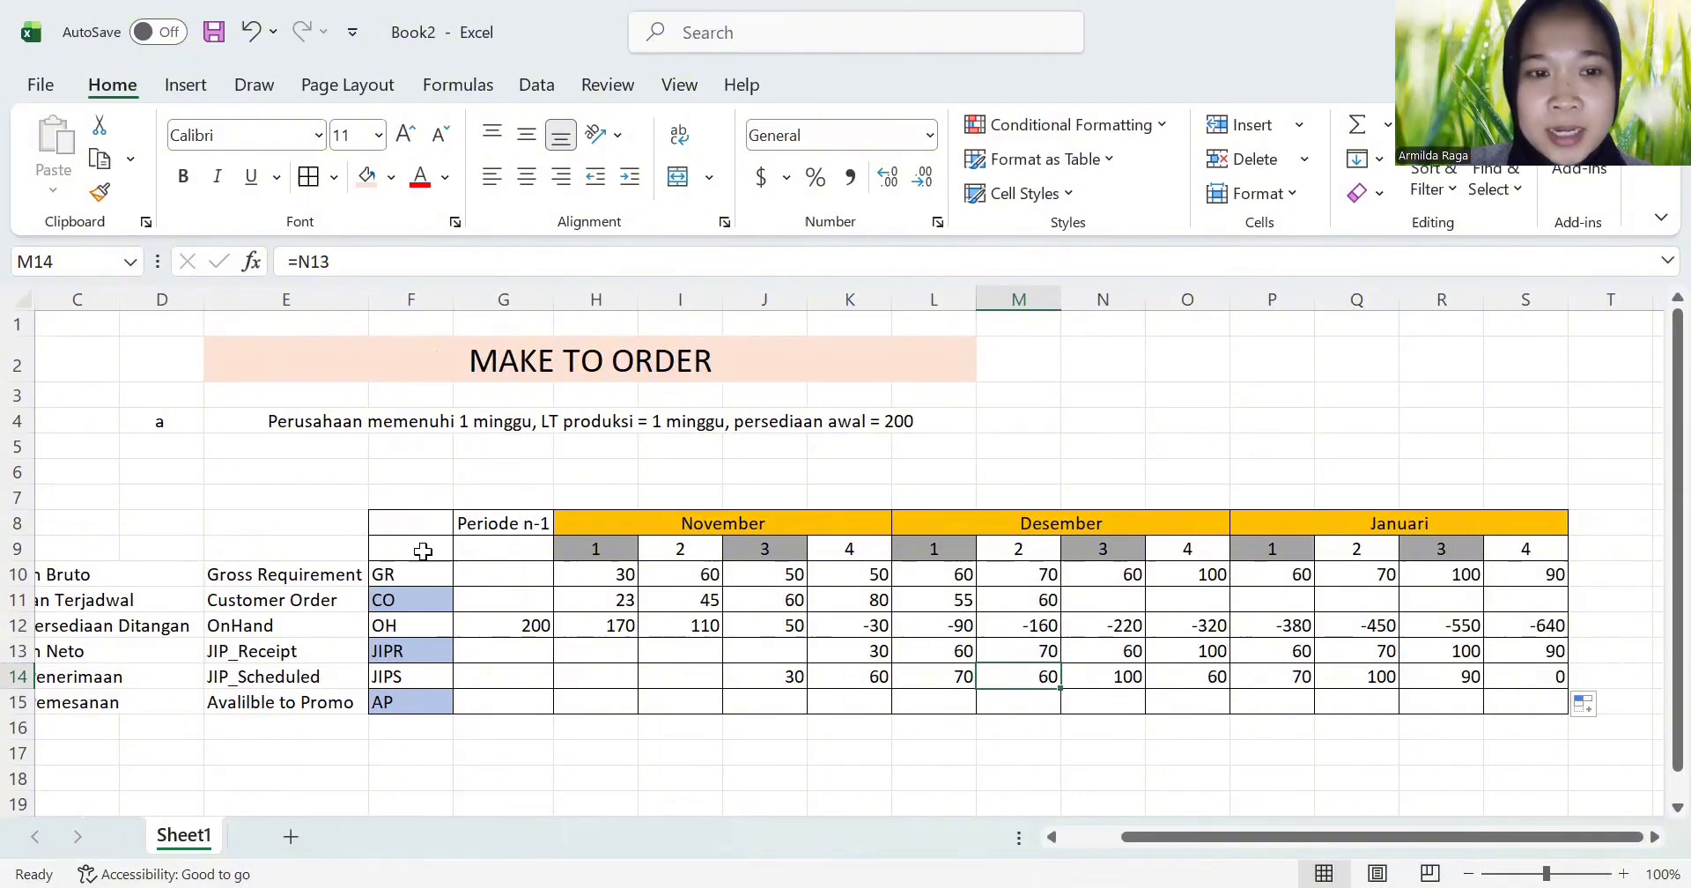
pyautogui.moveTo(384, 529); pyautogui.dragTo(1296, 694)
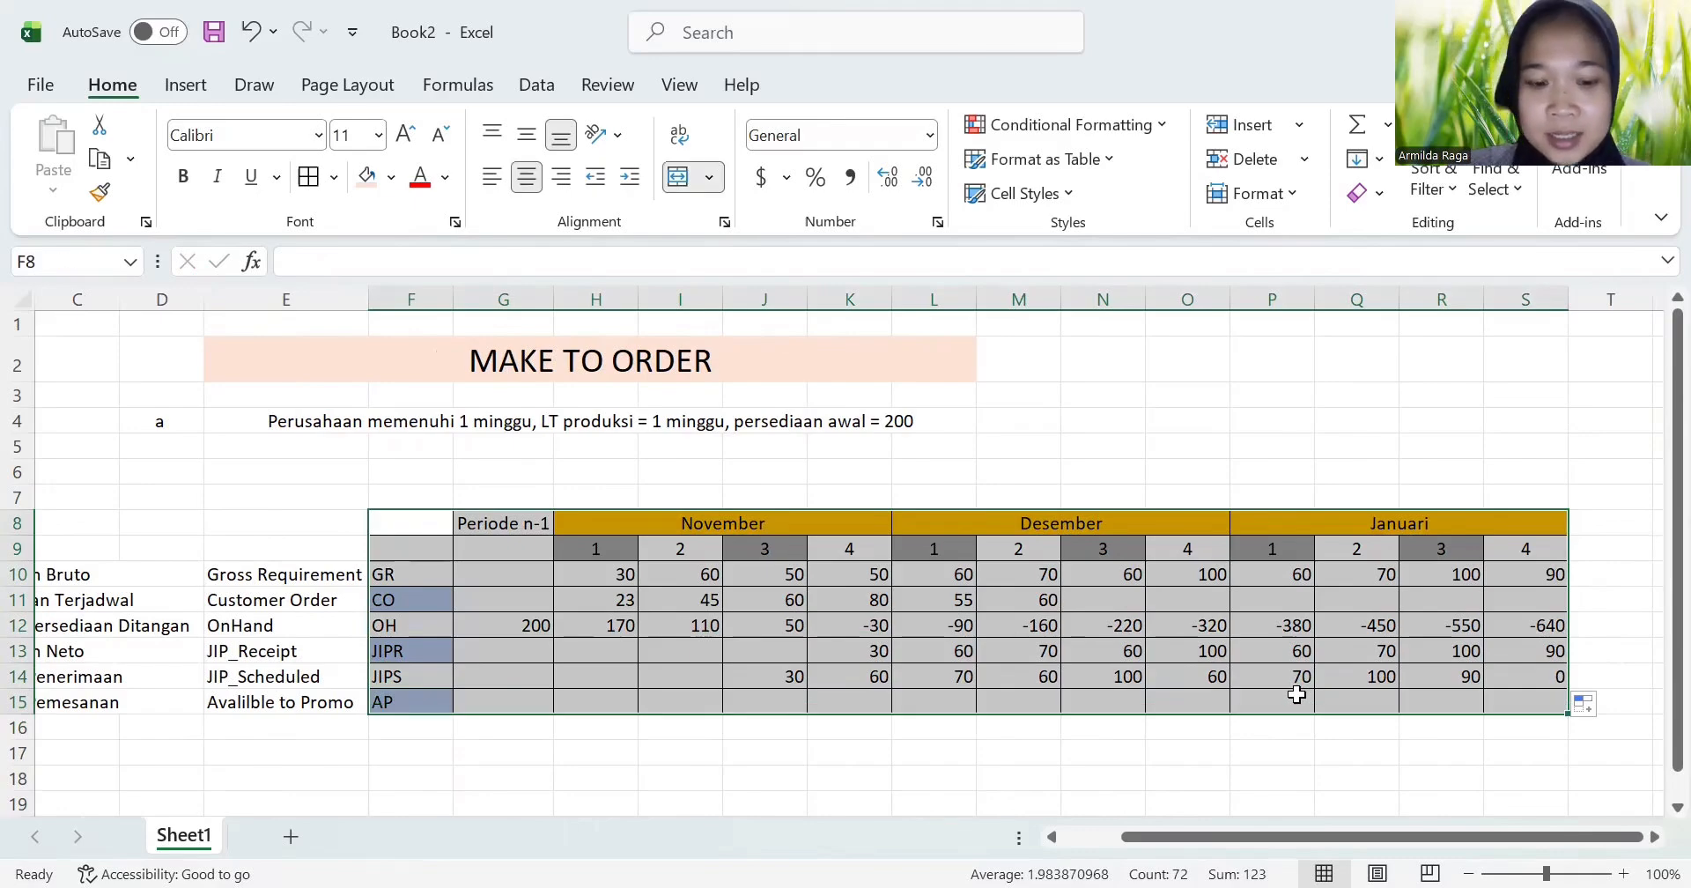
pyautogui.hotkey('ctrl', 'c')
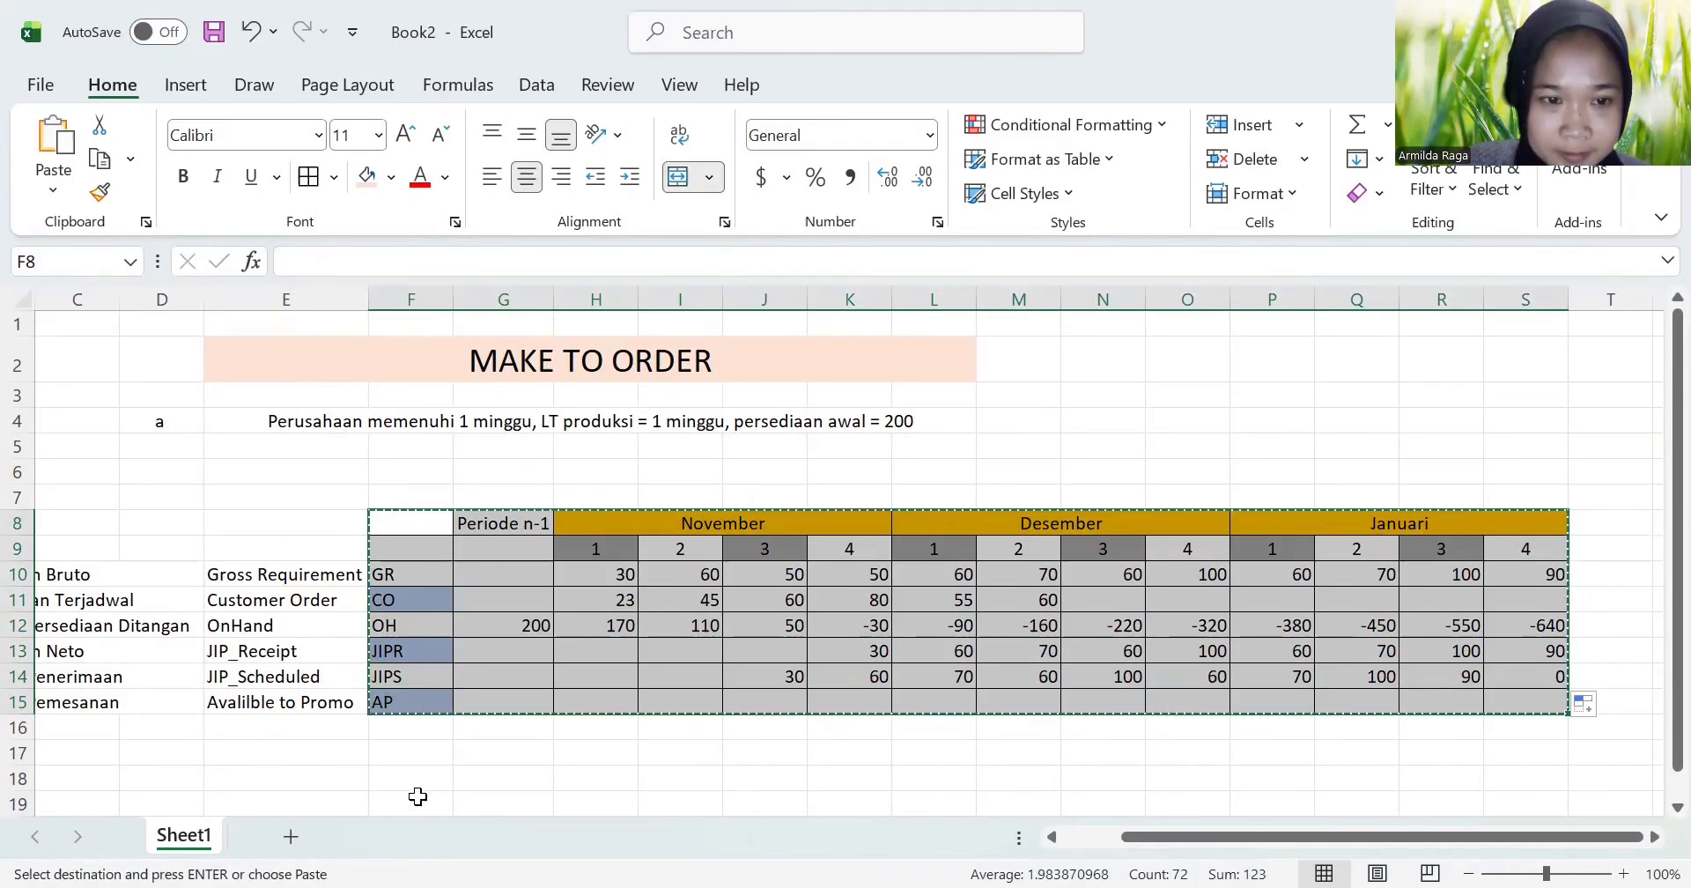
pyautogui.click(424, 770)
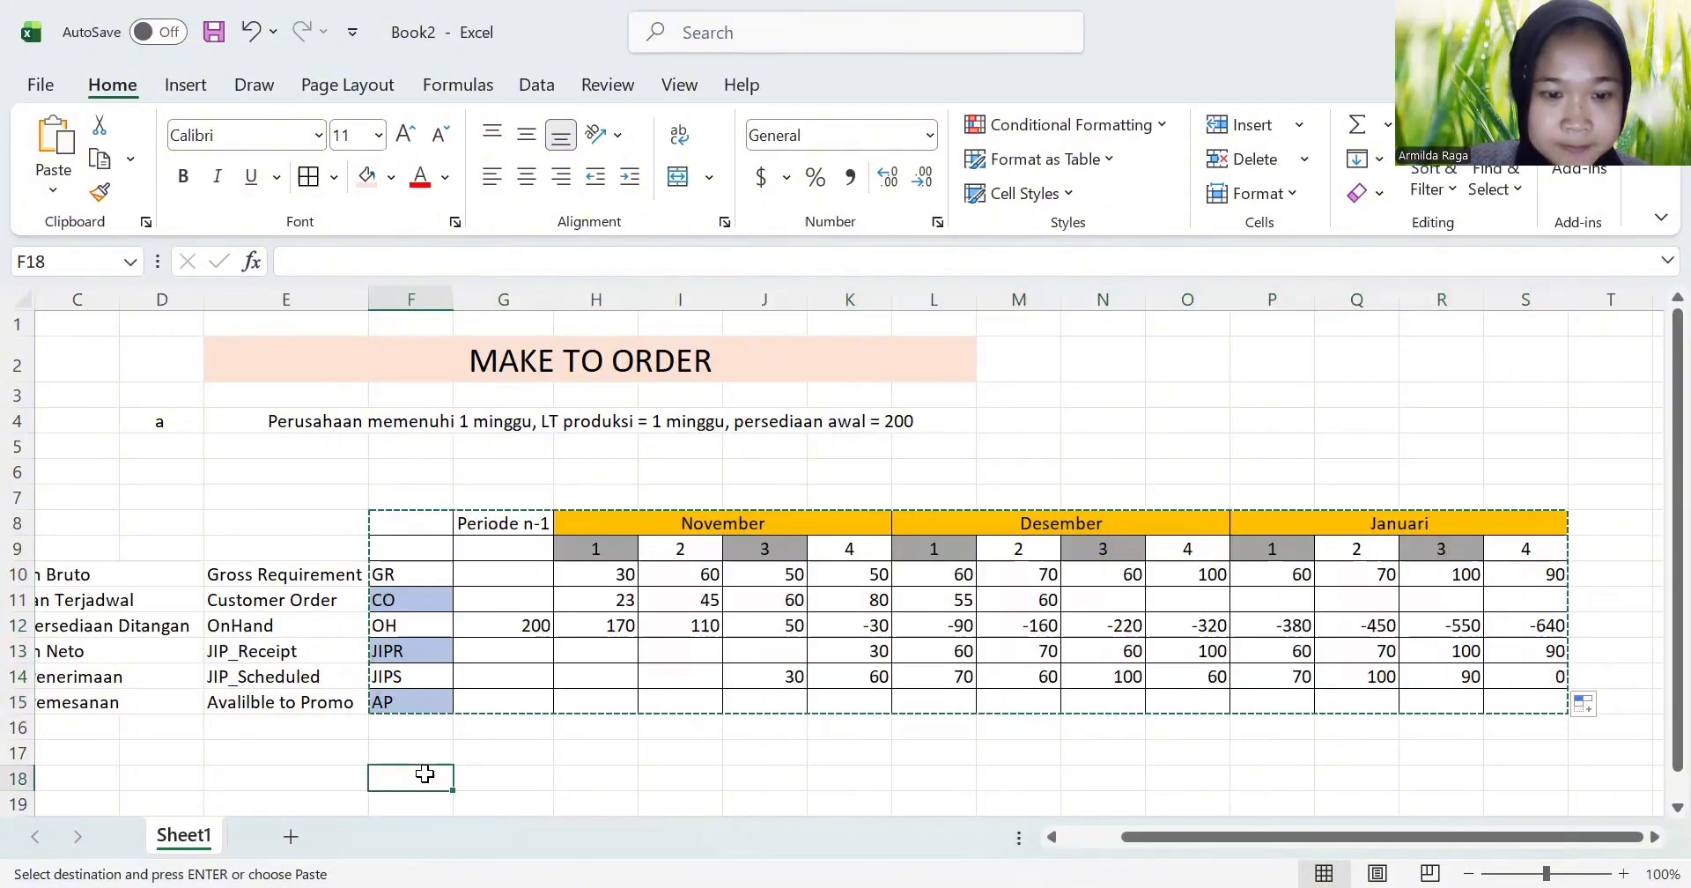
pyautogui.hotkey('ctrl', 'v')
pyautogui.click(765, 753)
pyautogui.scroll(-4, 758, 744)
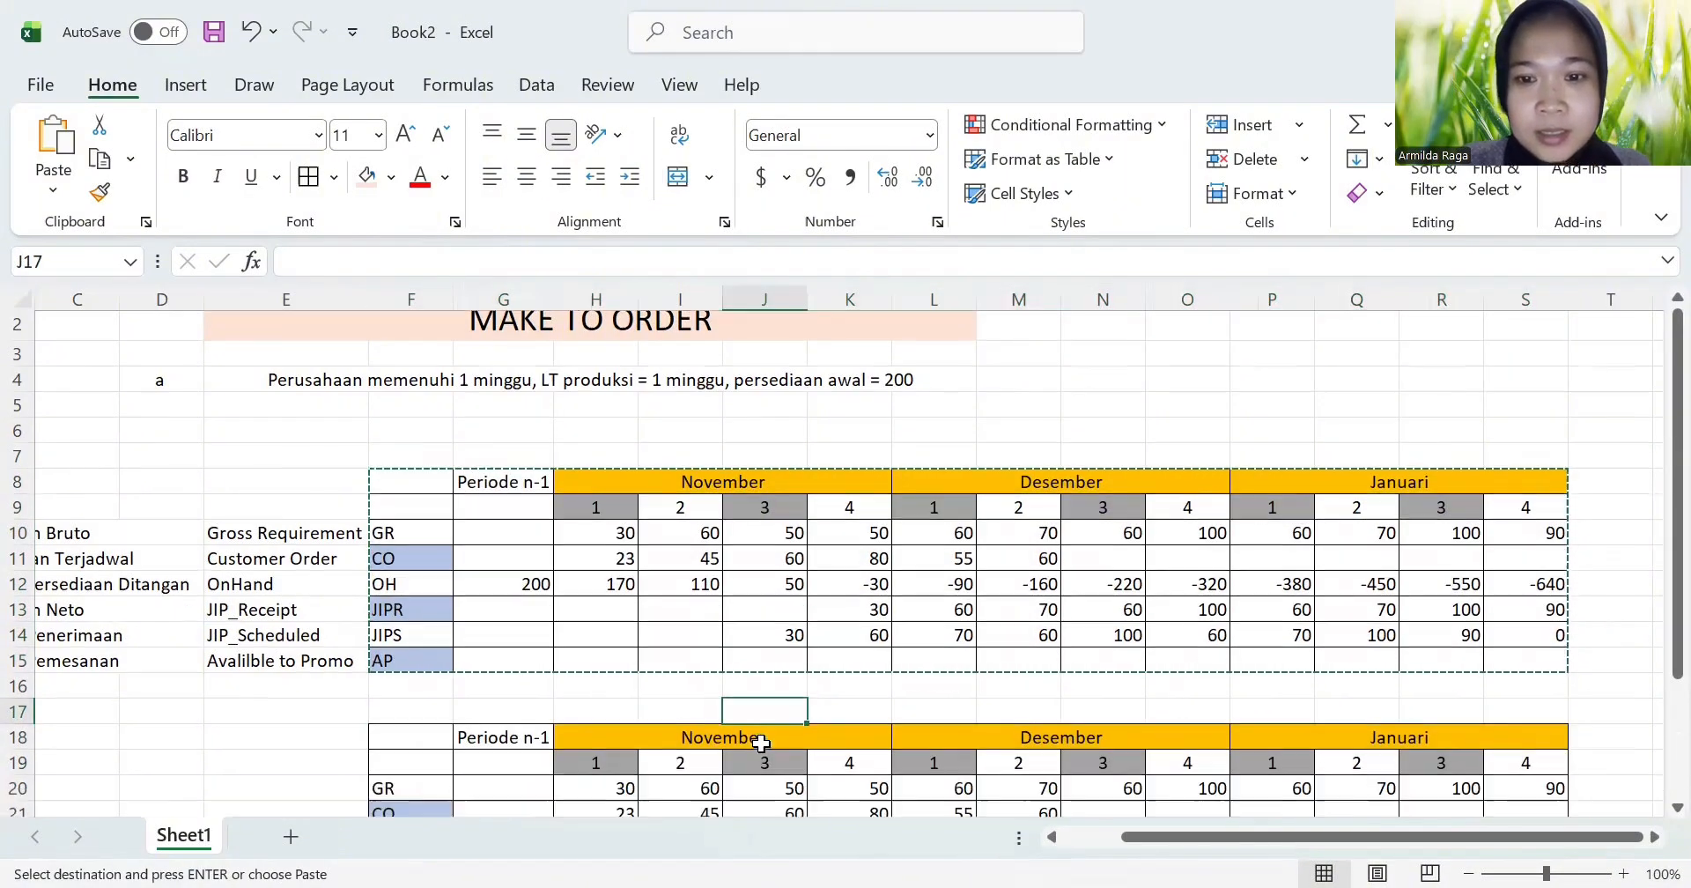
pyautogui.scroll(-1, 190, 650)
pyautogui.click(230, 612)
pyautogui.scroll(3, 231, 614)
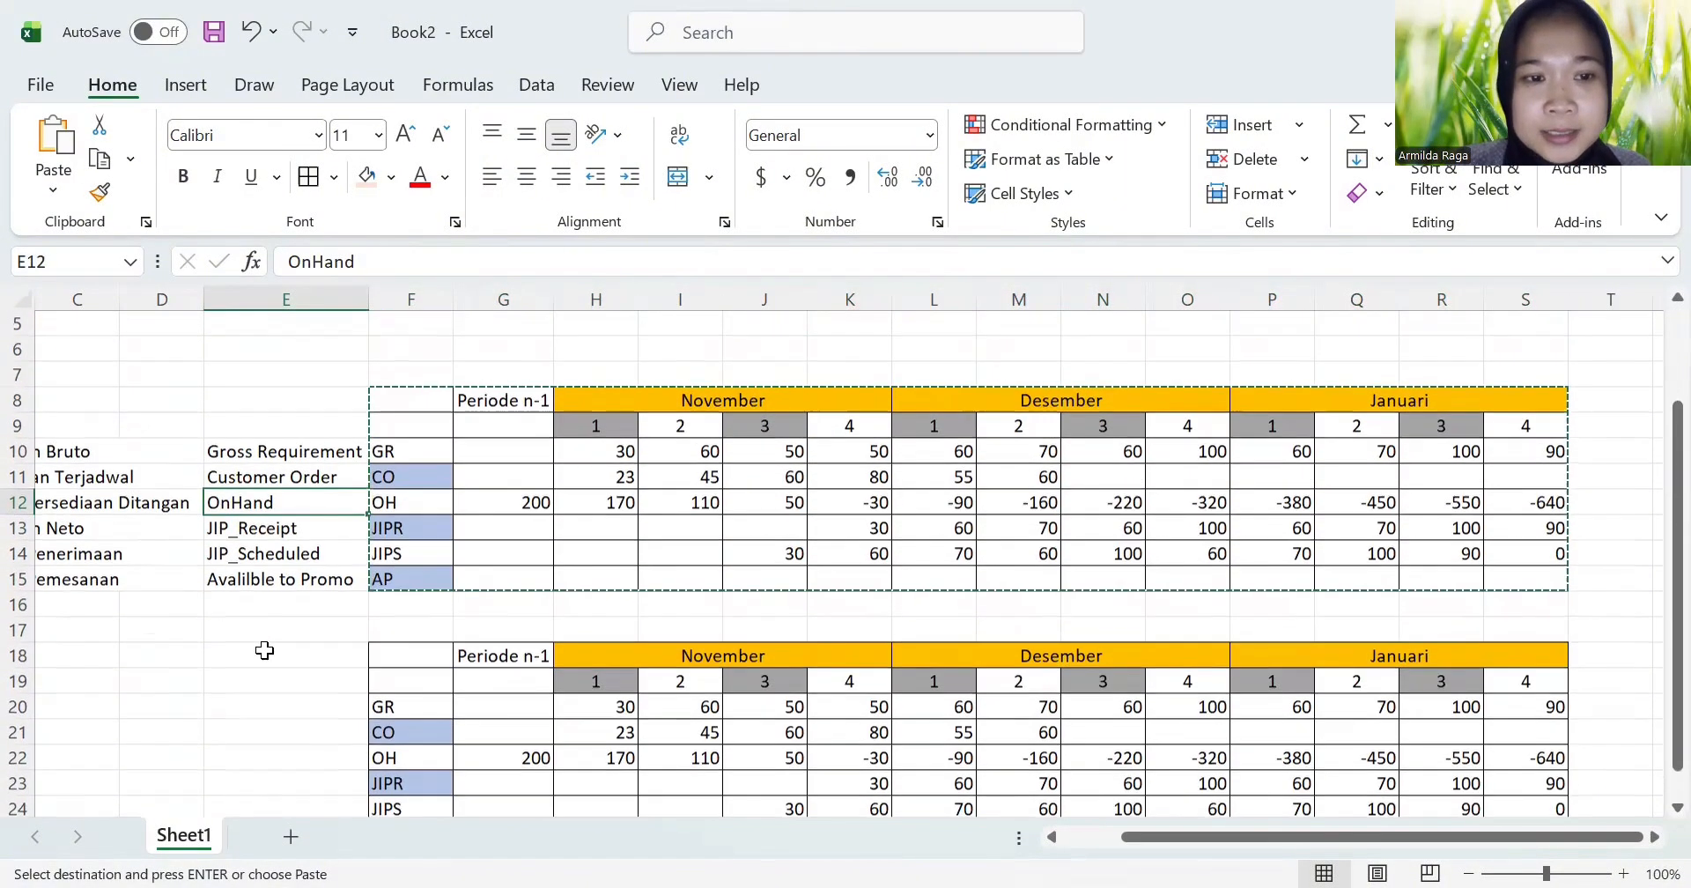
pyautogui.click(298, 687)
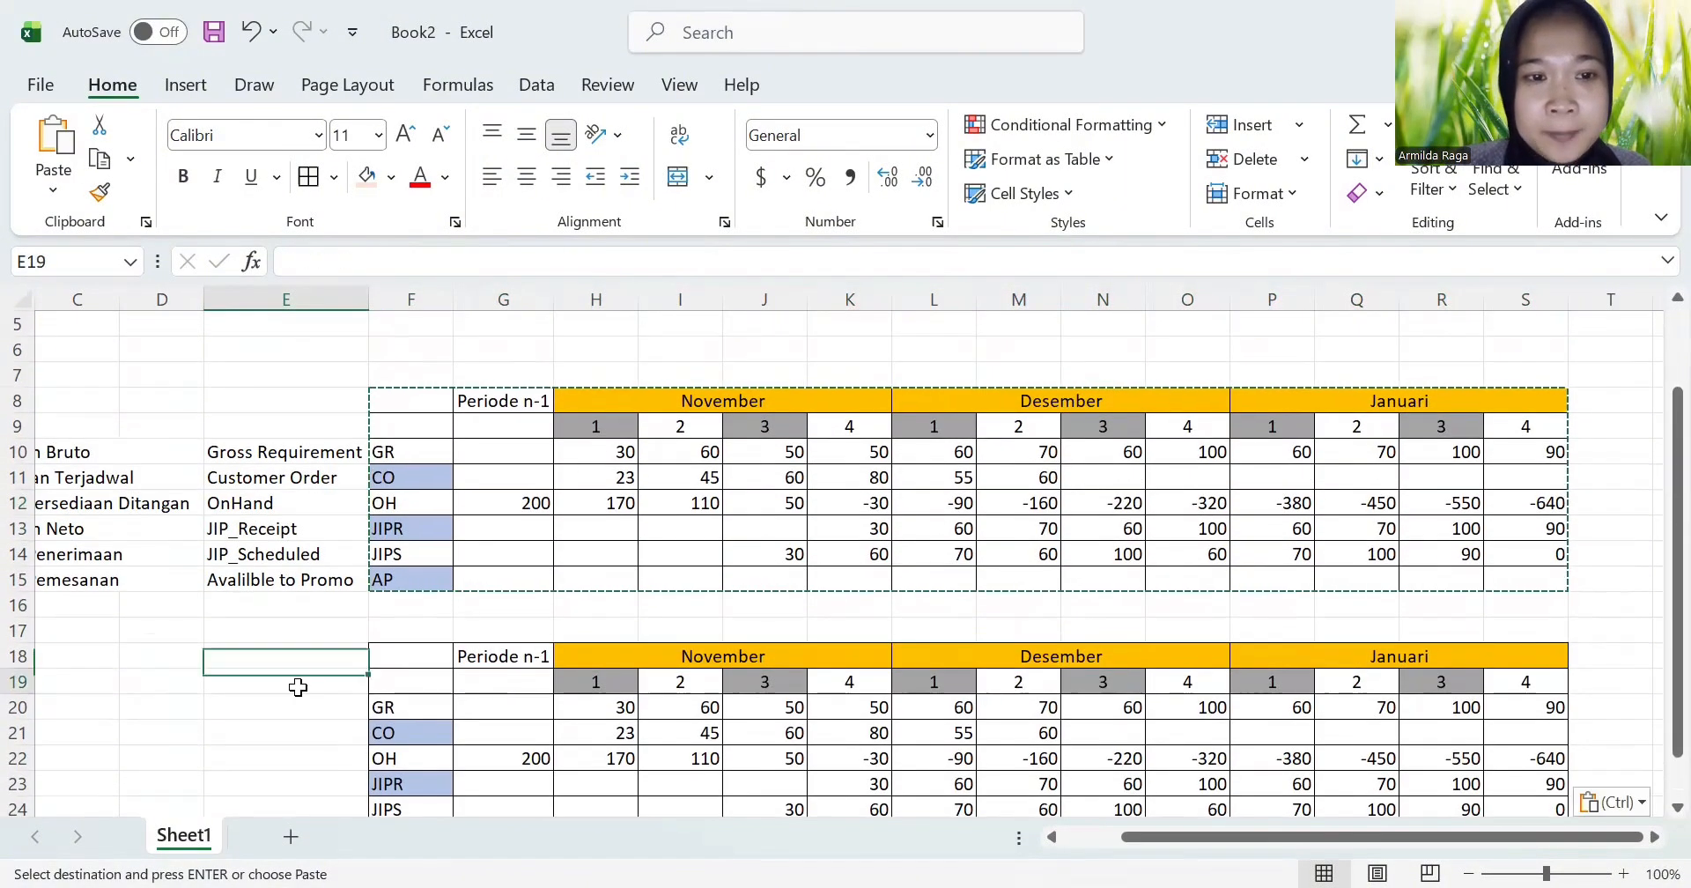
pyautogui.doubleClick(275, 375)
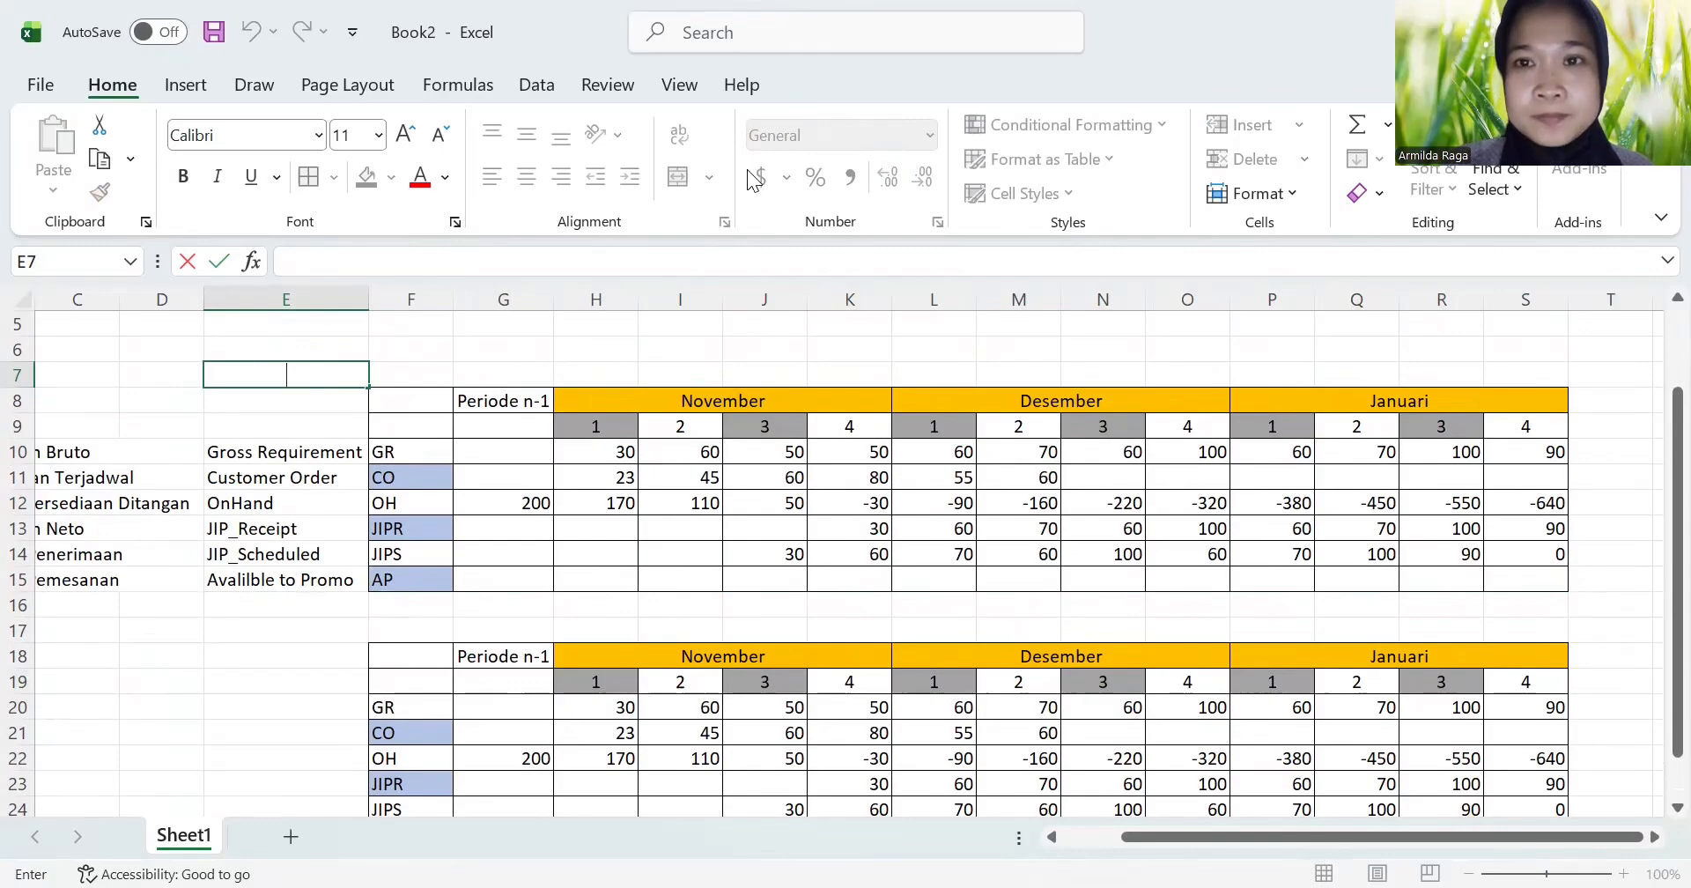
# Step: In the copied table, set the on-hand value for November week 4 in K22 to 0 and fill it across through S22
pyautogui.scroll(-1, 1151, 546)
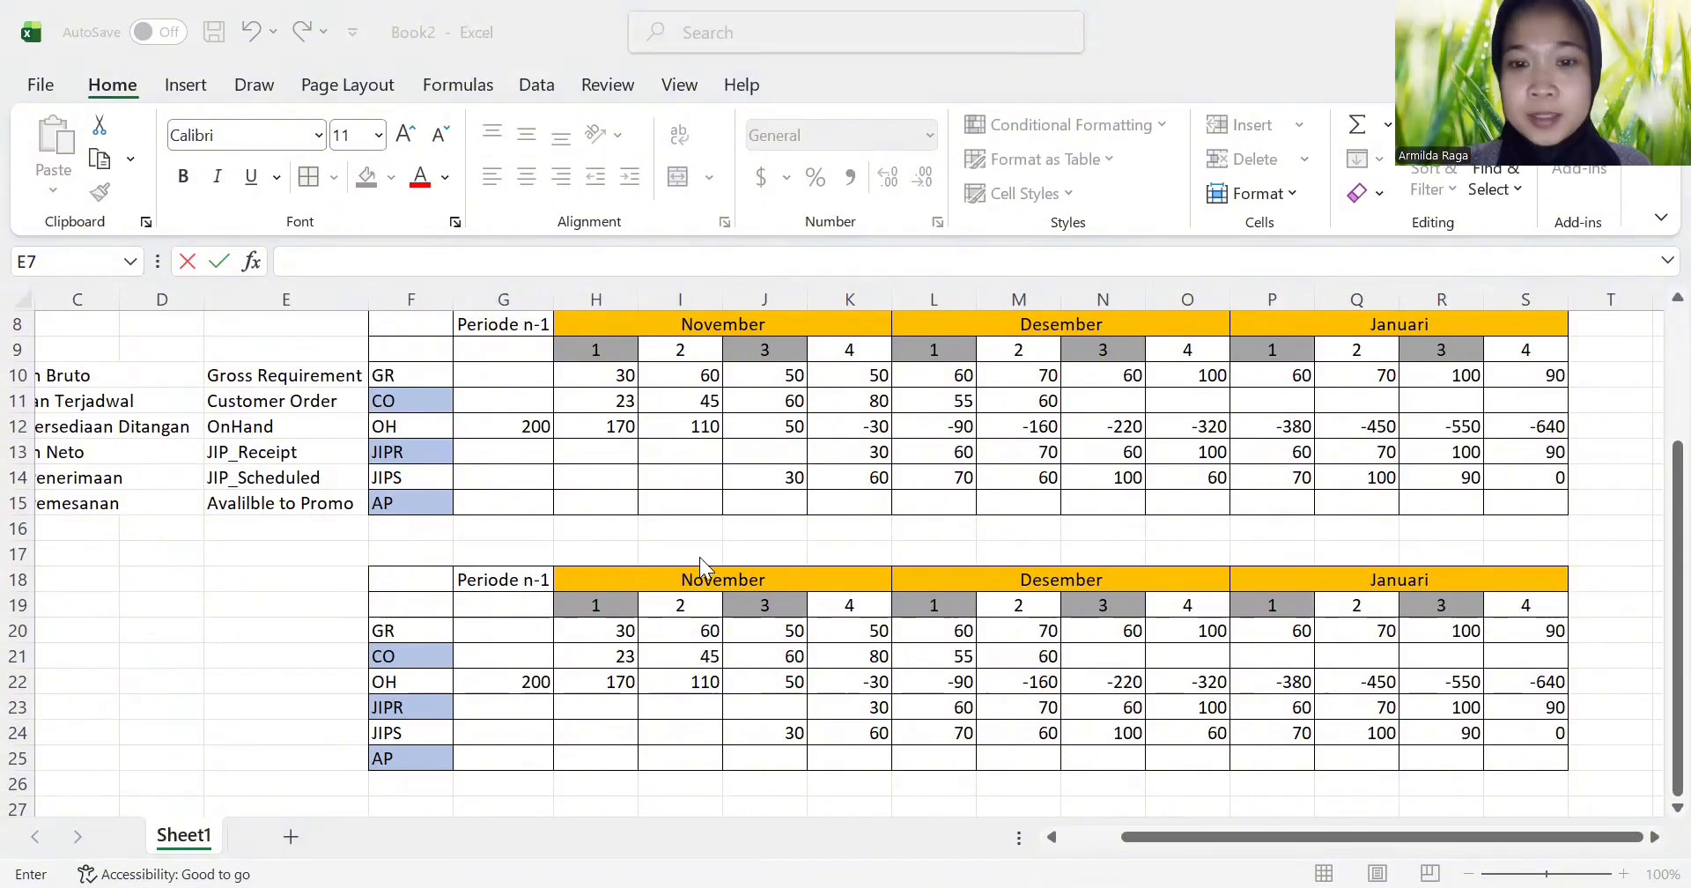
pyautogui.click(852, 680)
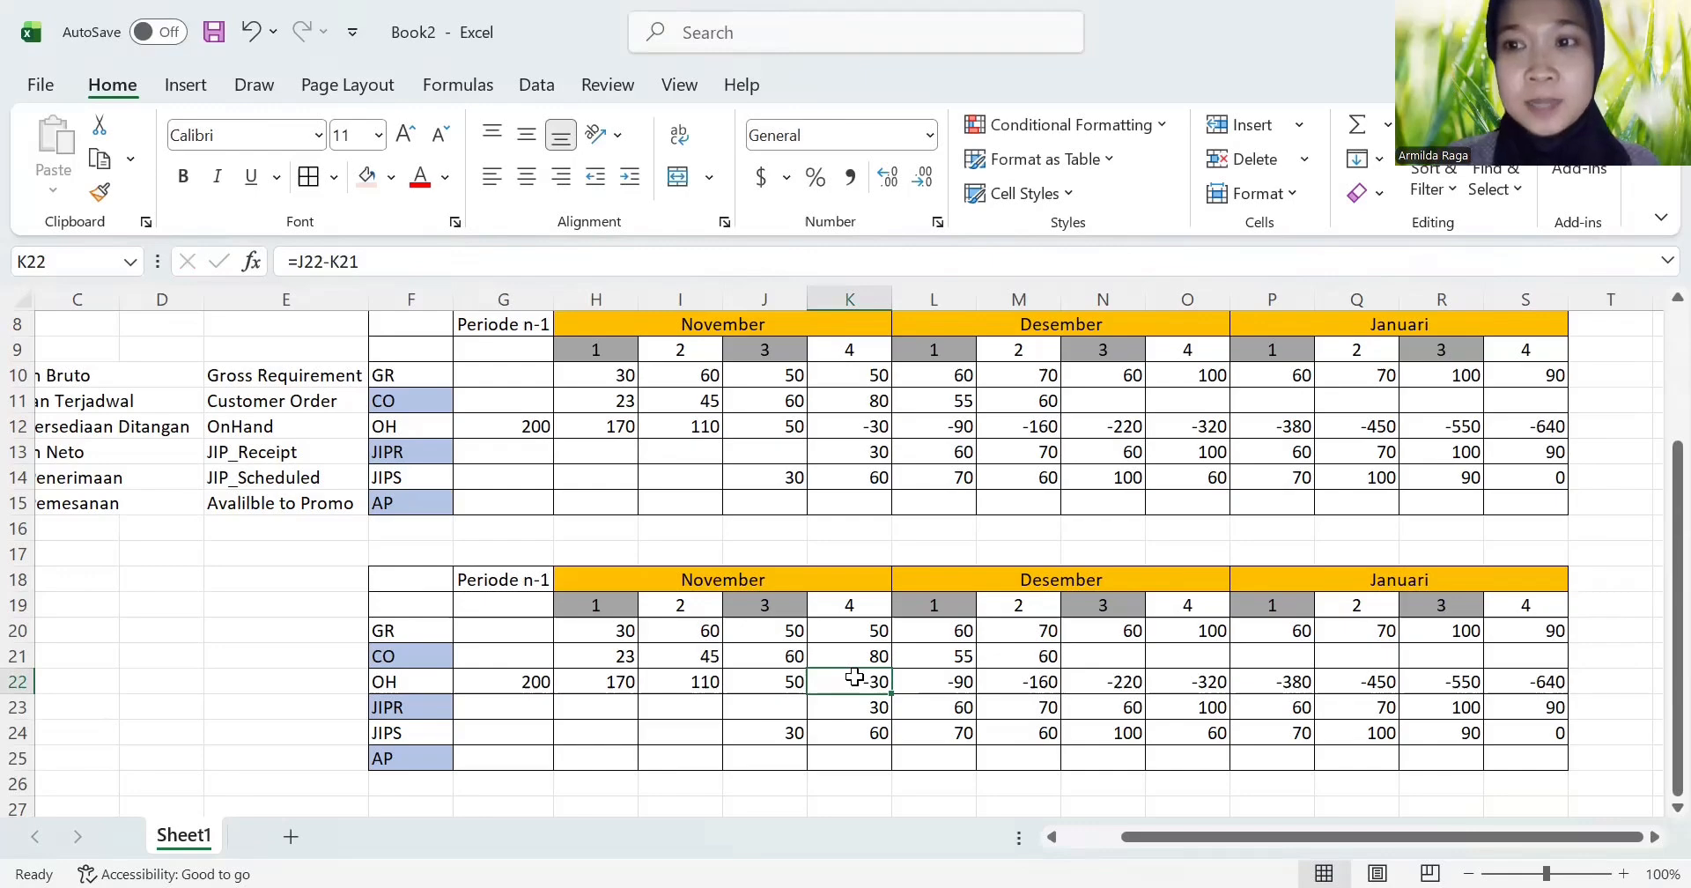
pyautogui.press('BackSpace')
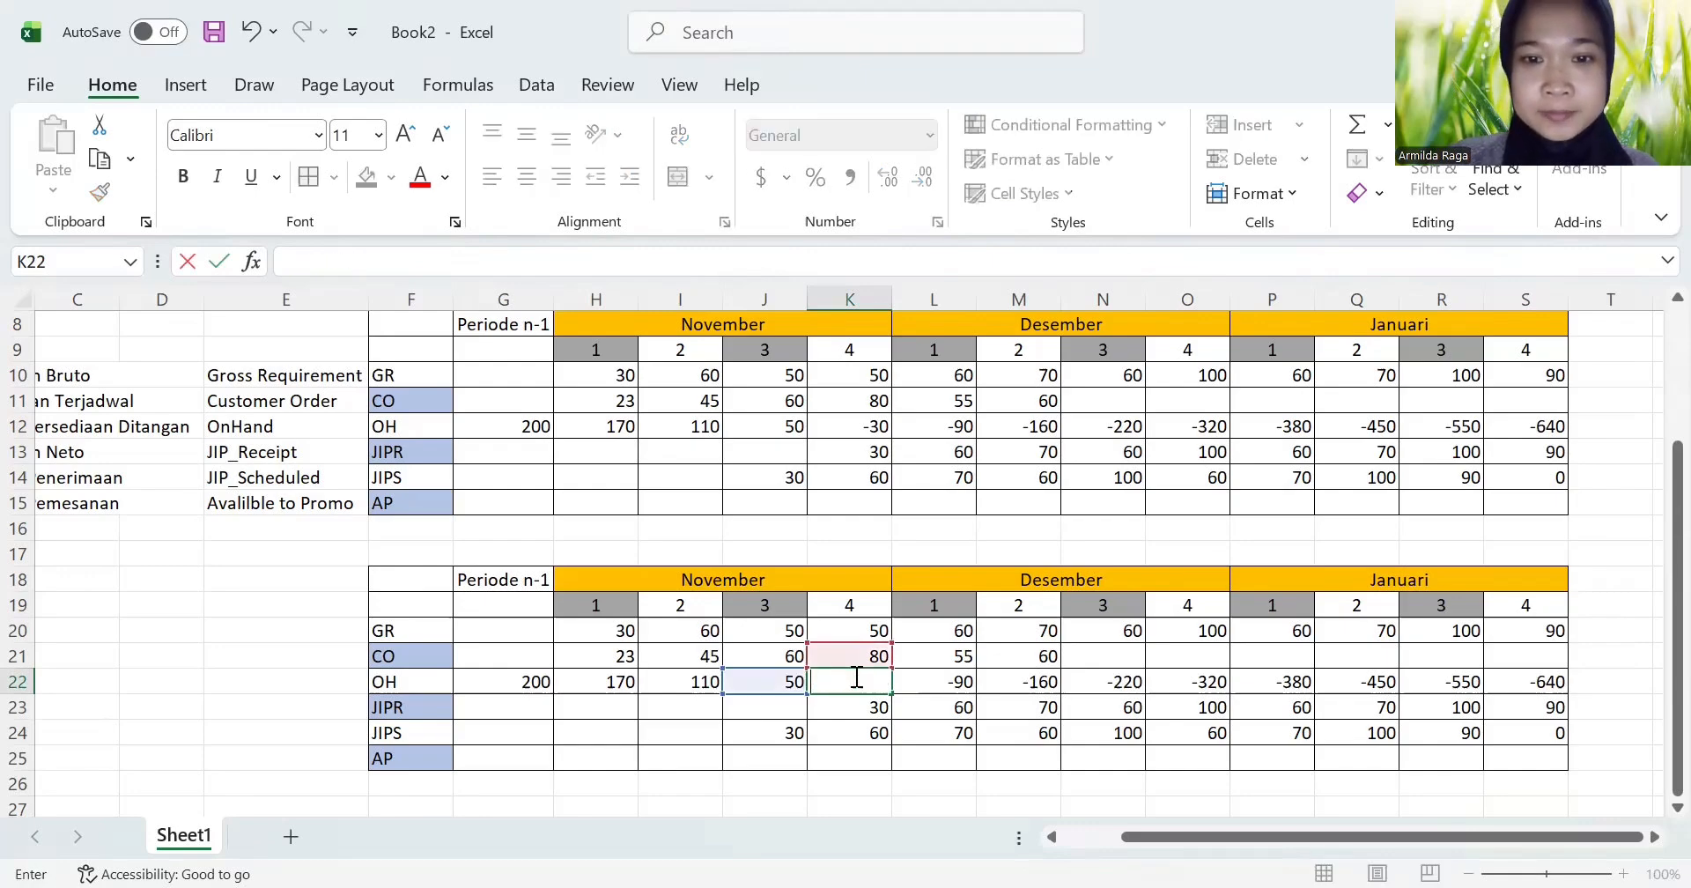
pyautogui.write('0')
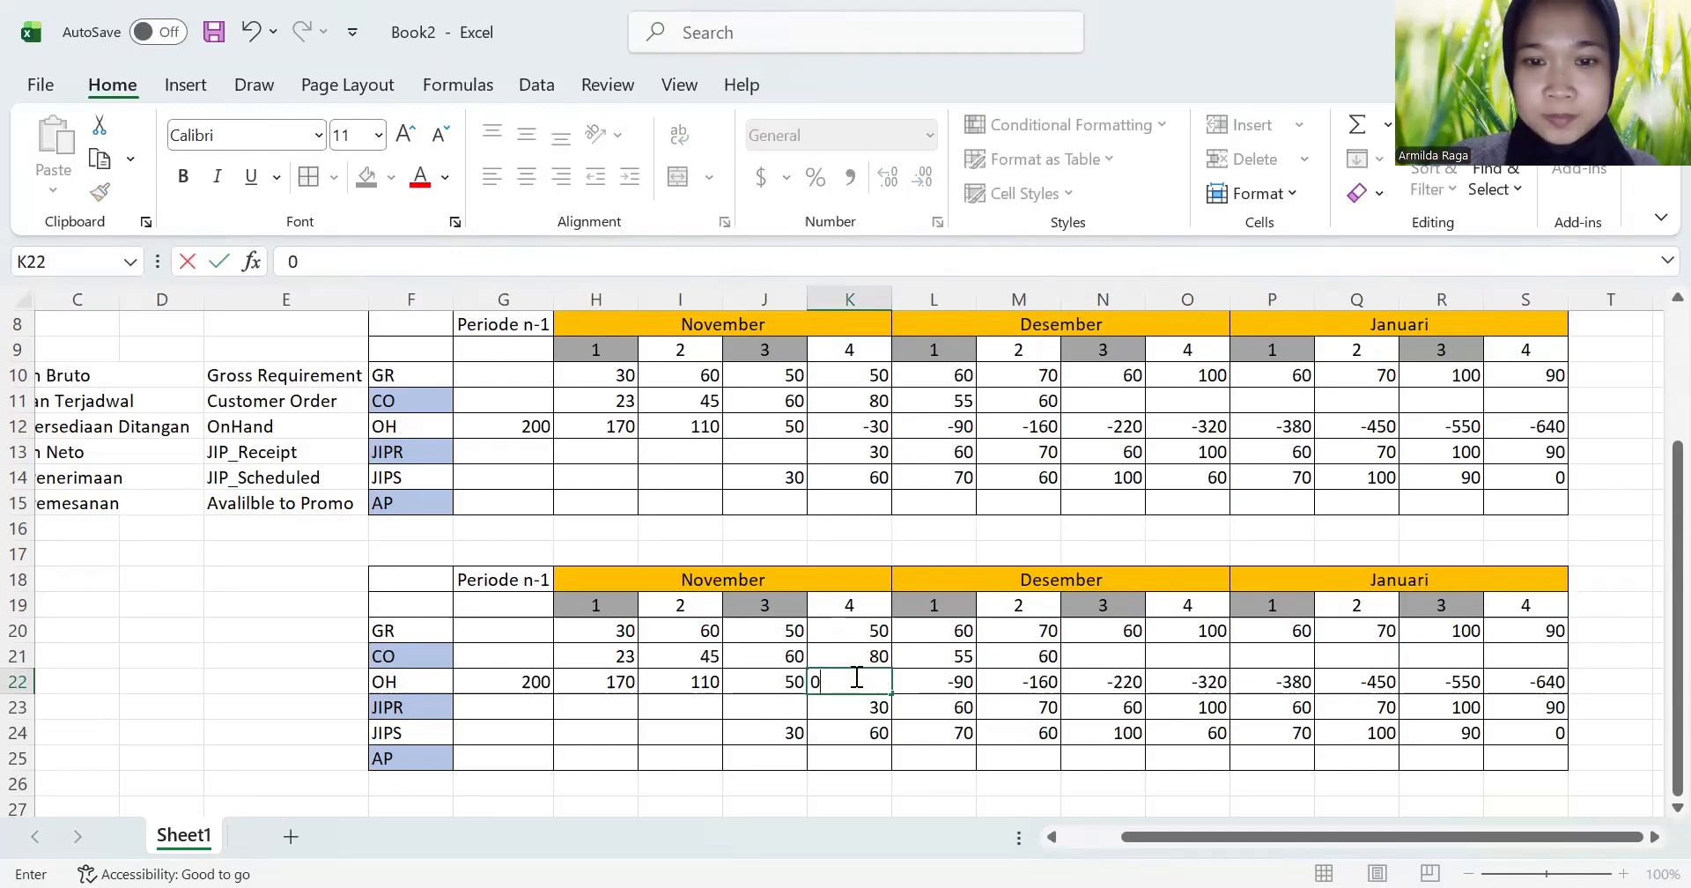
pyautogui.press('Return')
pyautogui.click(876, 682)
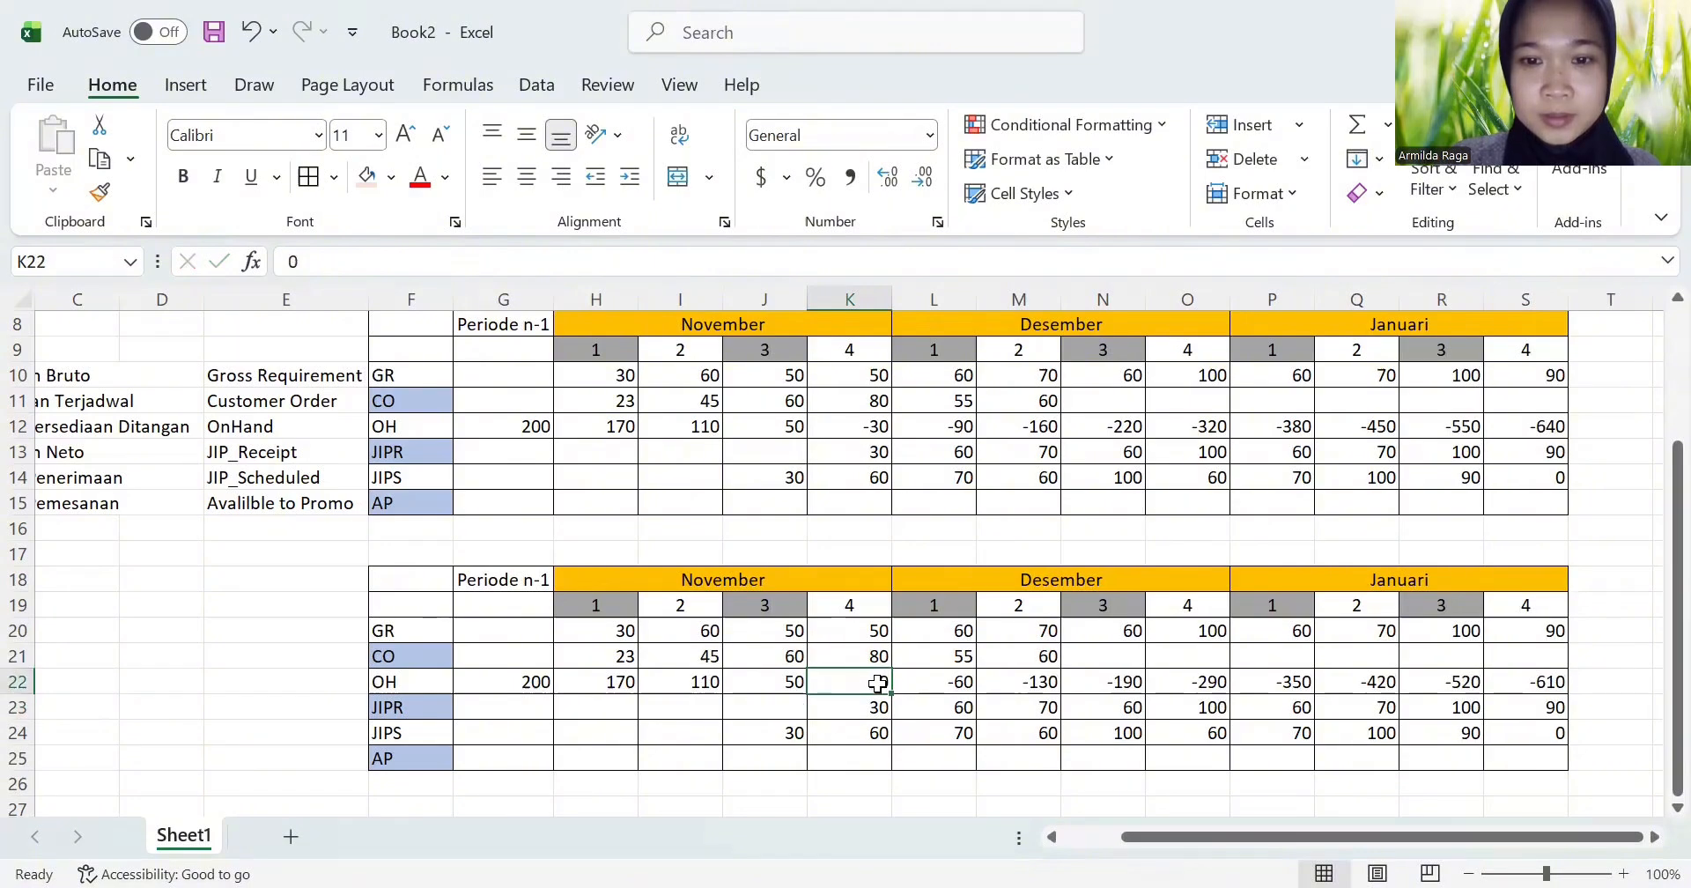
pyautogui.moveTo(894, 693); pyautogui.dragTo(1536, 687)
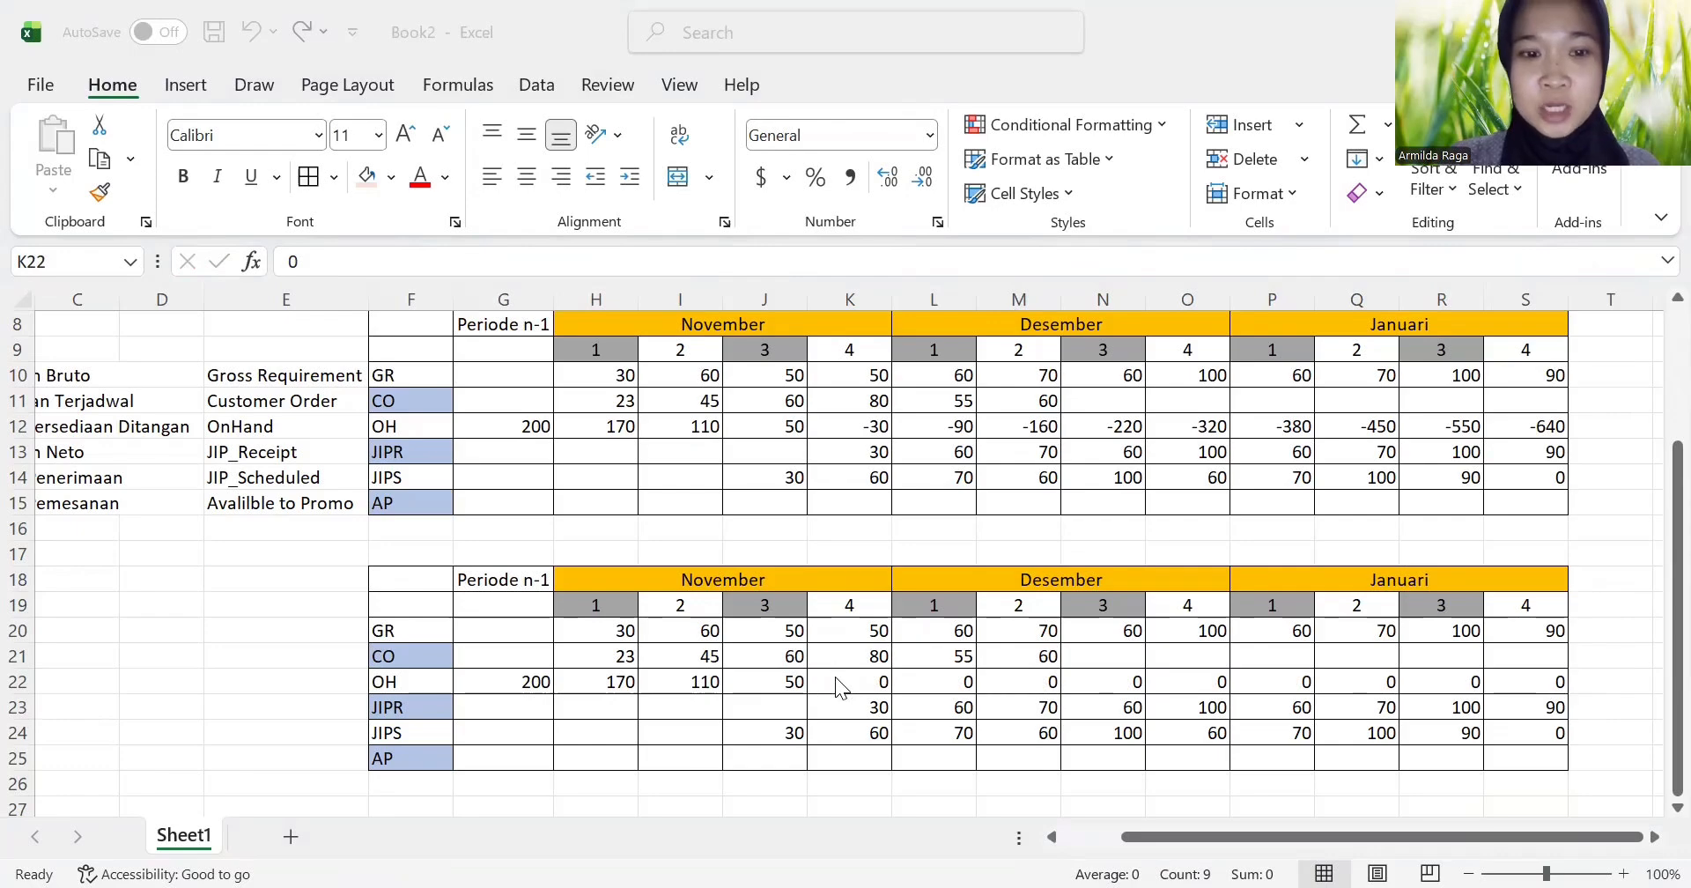
pyautogui.click(599, 766)
pyautogui.scroll(-1, 617, 758)
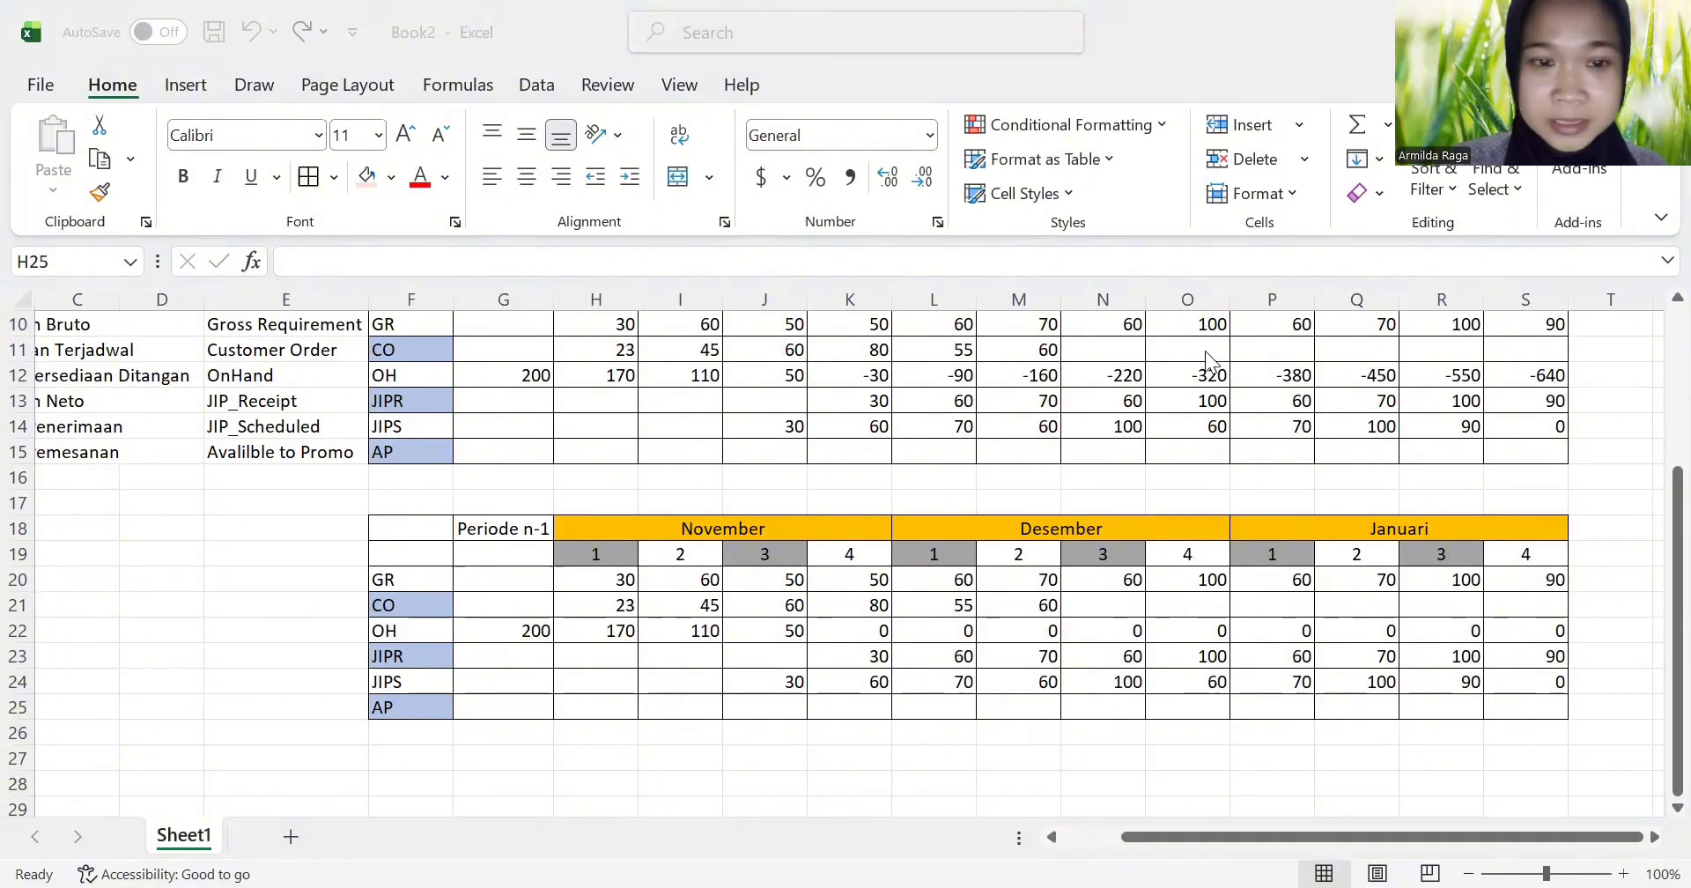
pyautogui.click(598, 706)
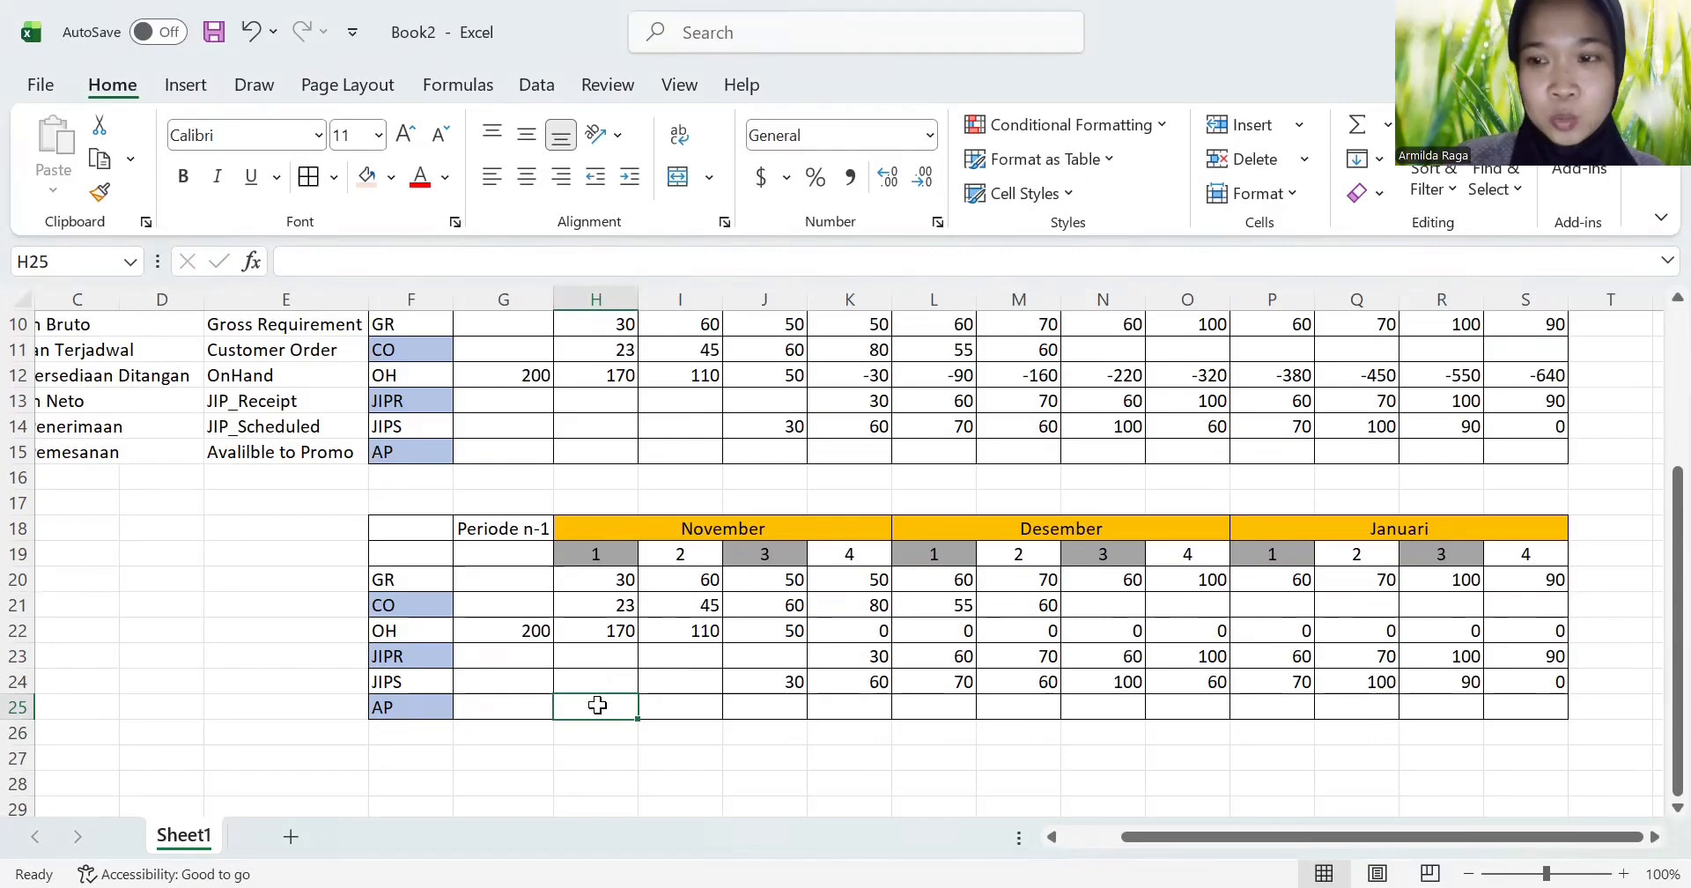
pyautogui.write('=')
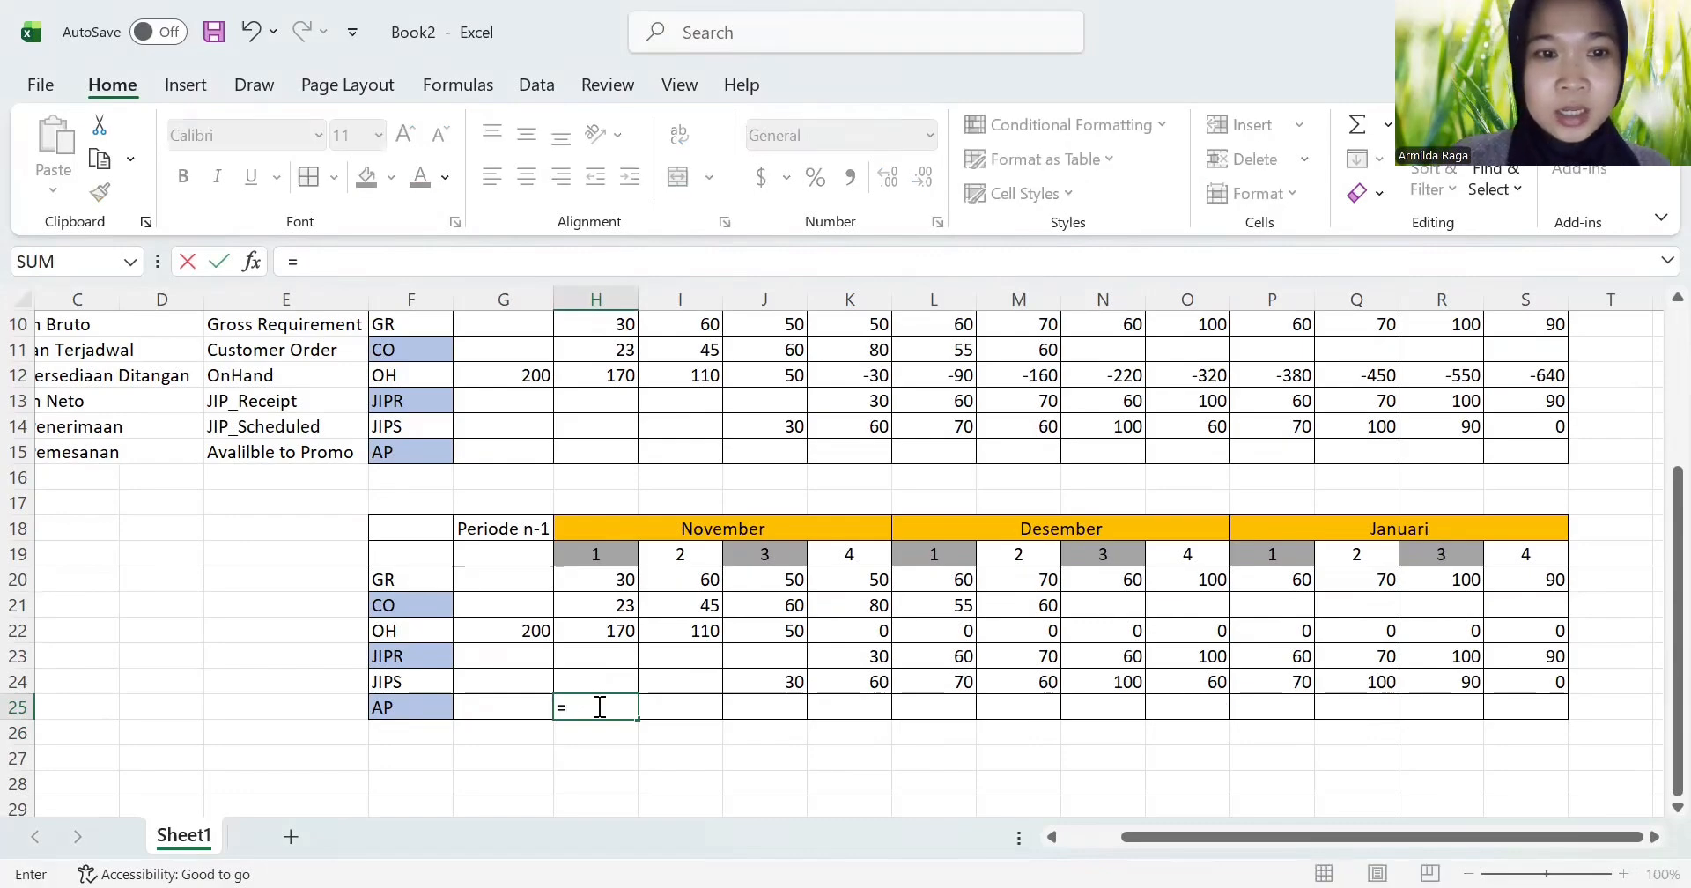
pyautogui.click(518, 635)
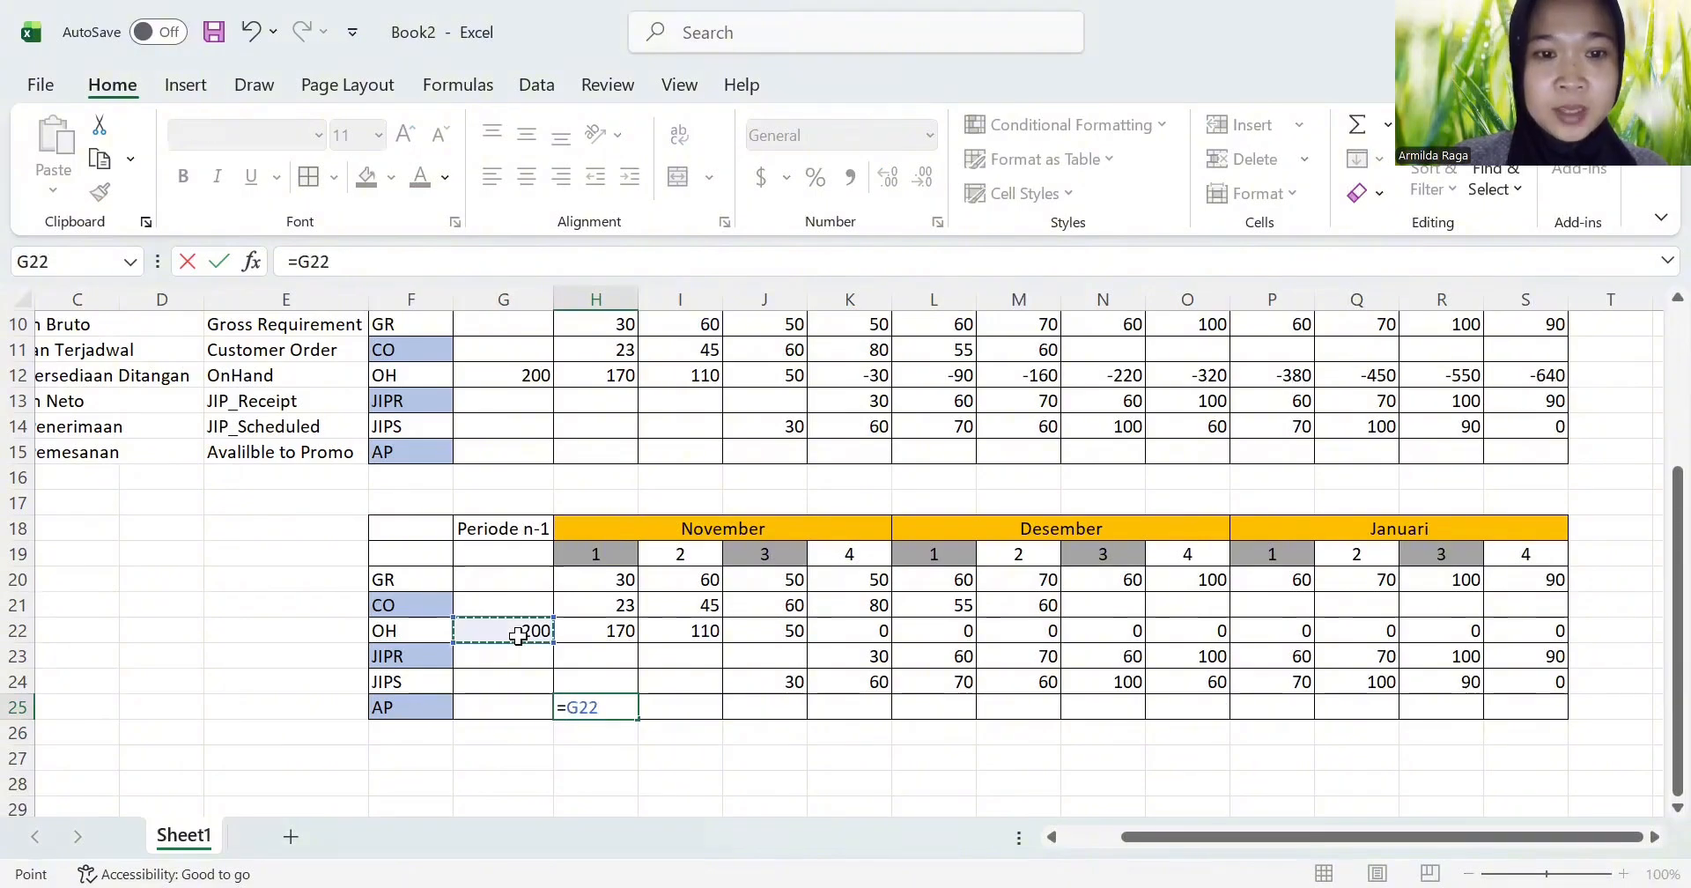
pyautogui.write('=')
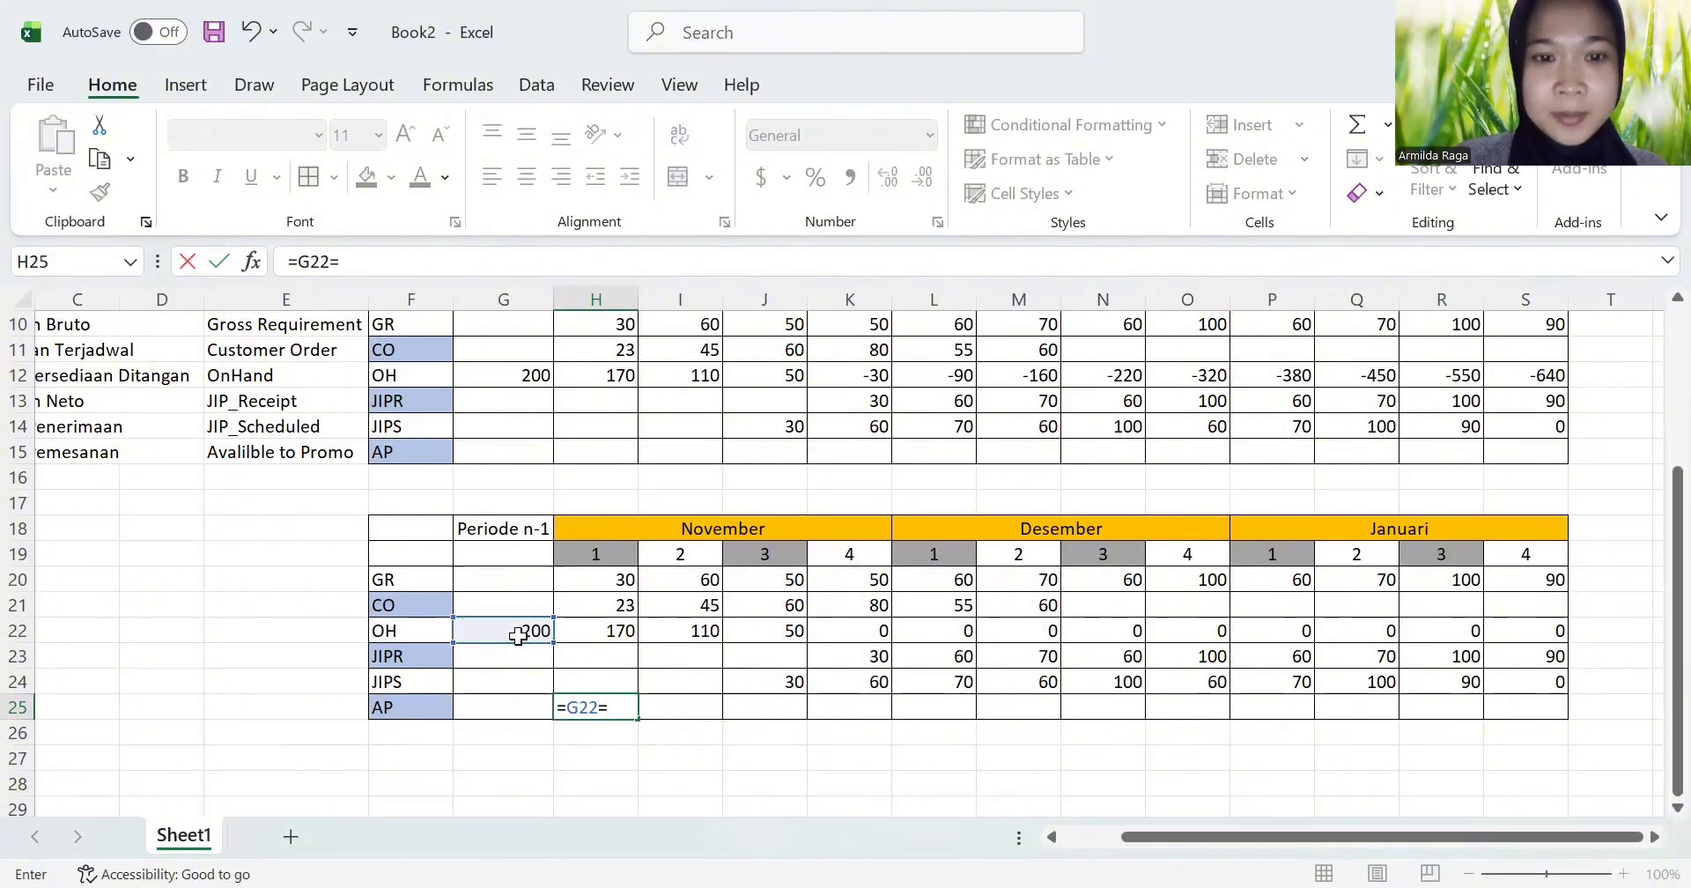
pyautogui.press('BackSpace')
pyautogui.write('+')
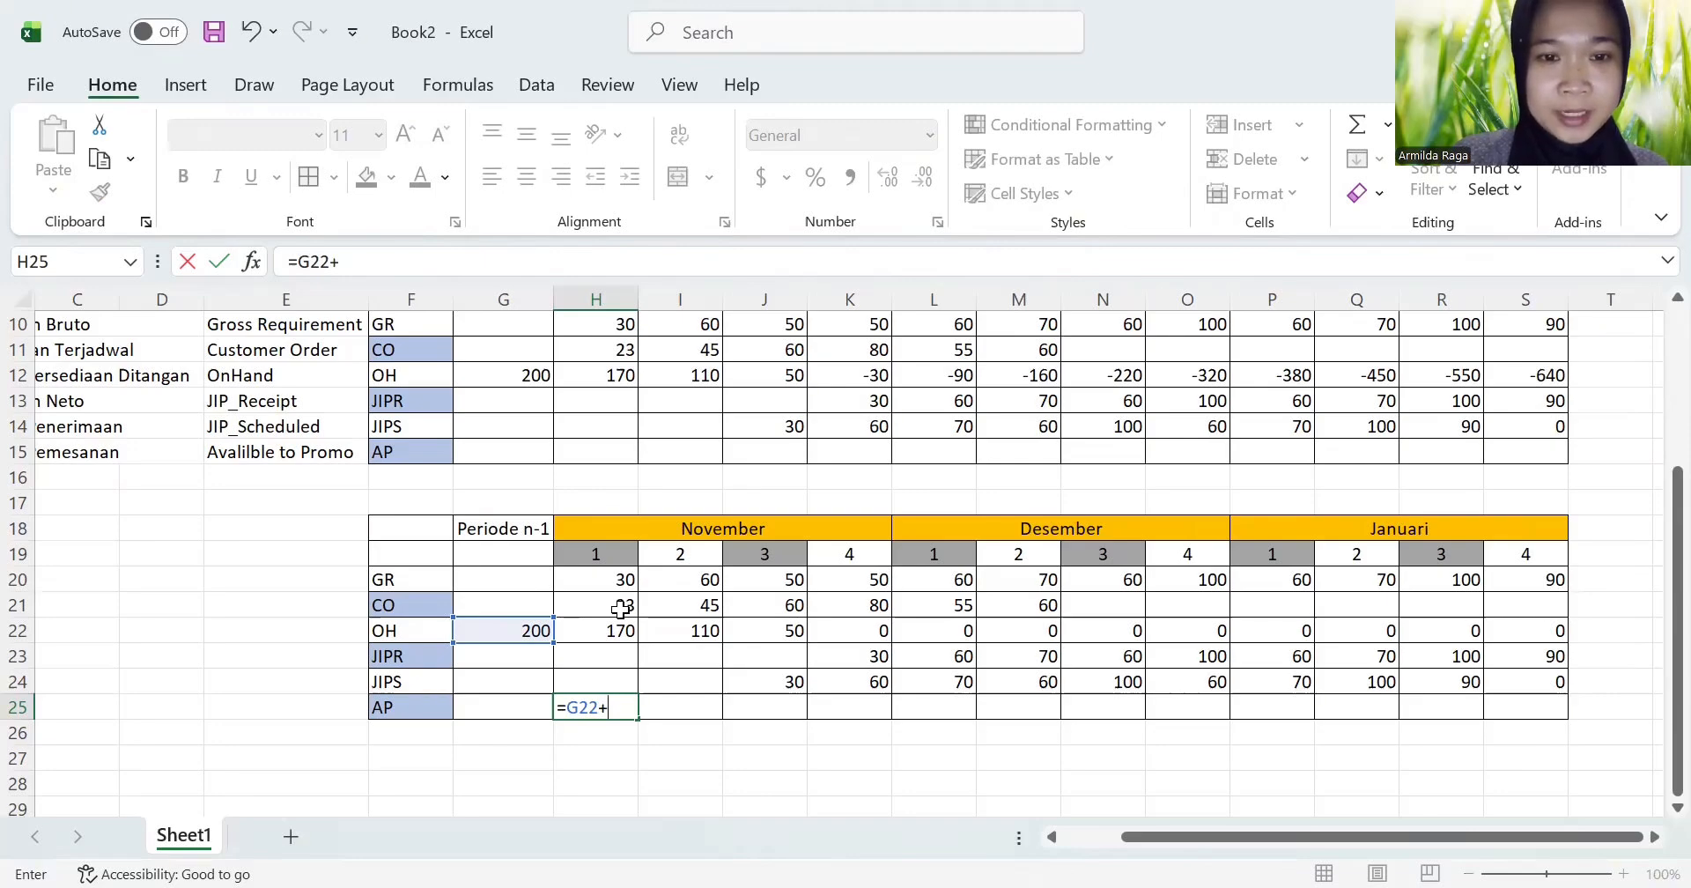
pyautogui.click(621, 608)
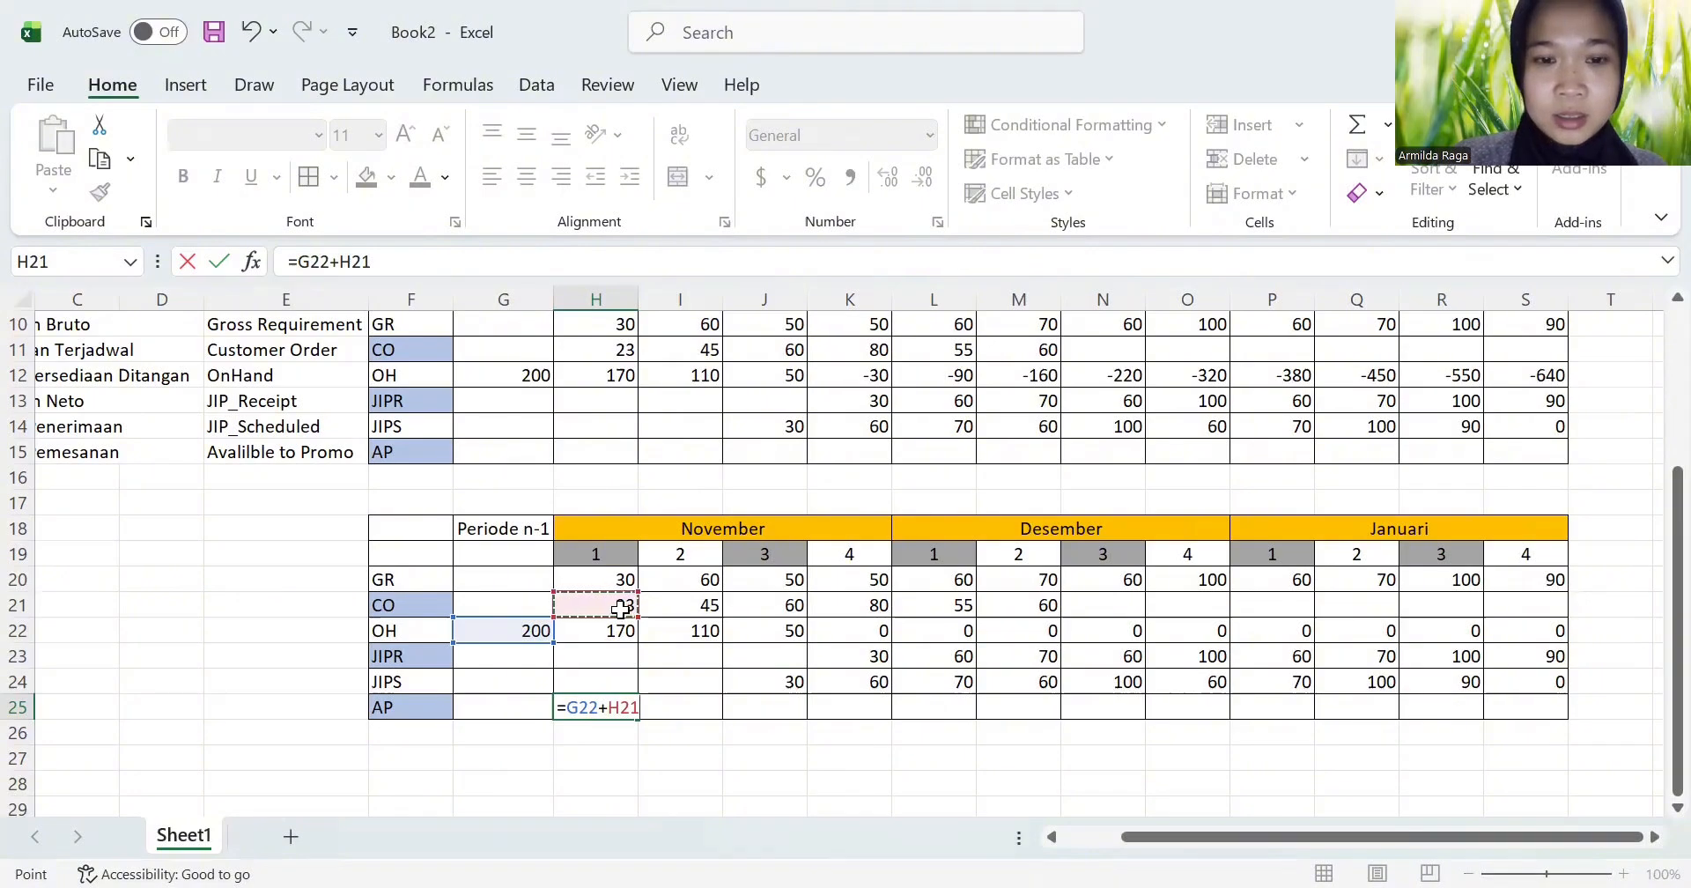
pyautogui.press('BackSpace')
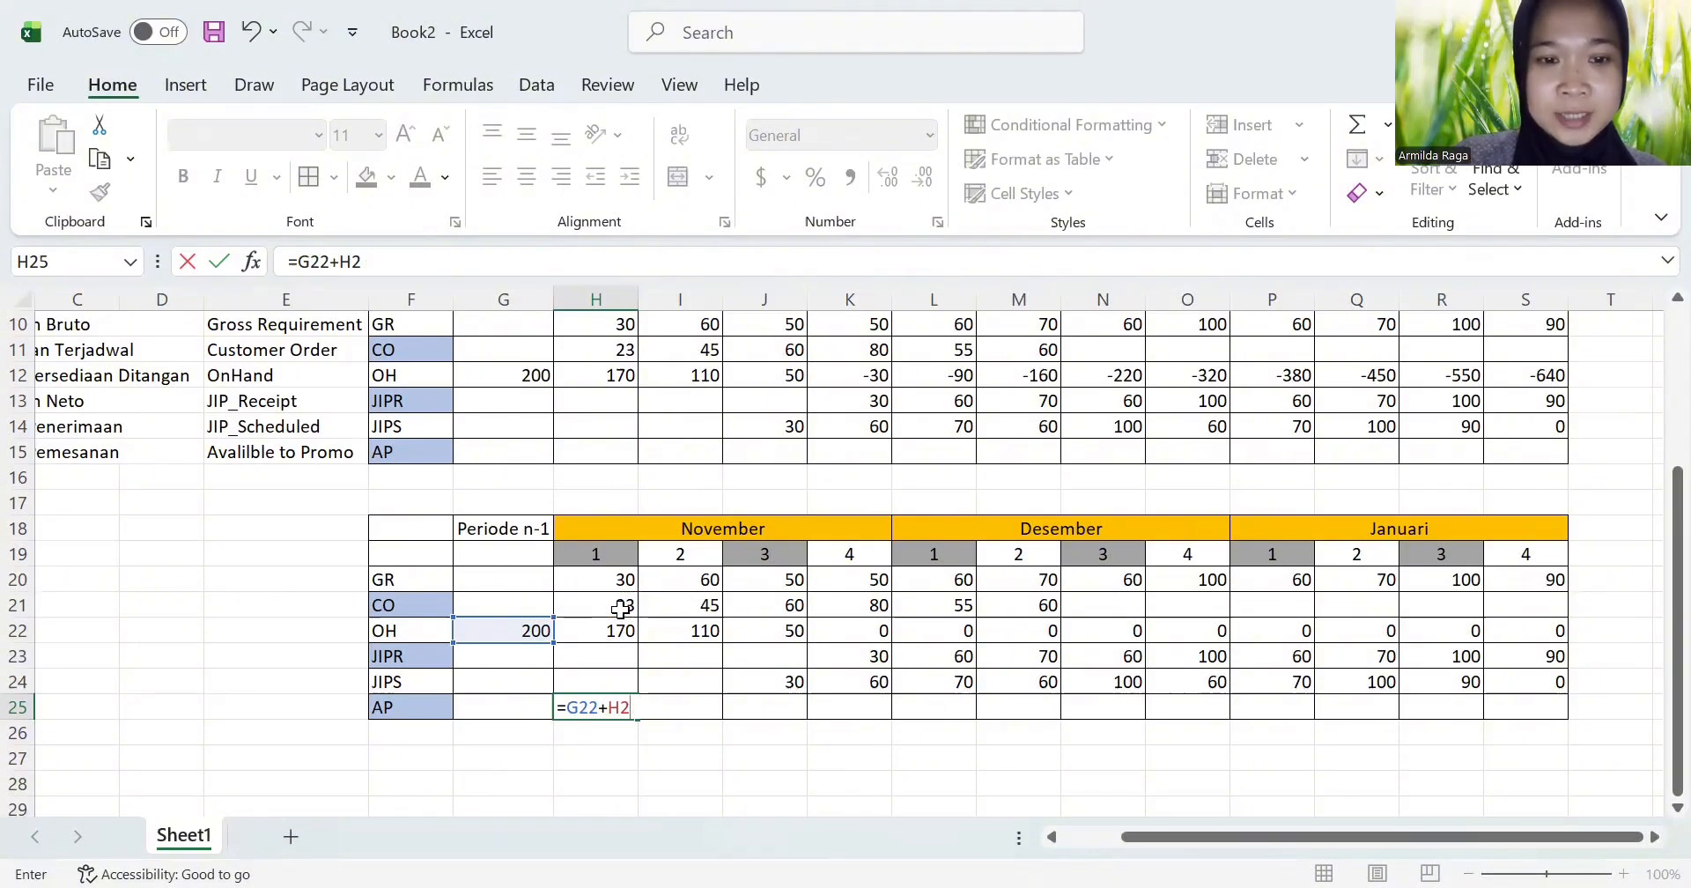
pyautogui.press('BackSpace')
pyautogui.press('BackSpace')
pyautogui.press('BackSpace')
pyautogui.press('BackSpace')
pyautogui.press('BackSpace')
pyautogui.press('BackSpace')
pyautogui.press('BackSpace')
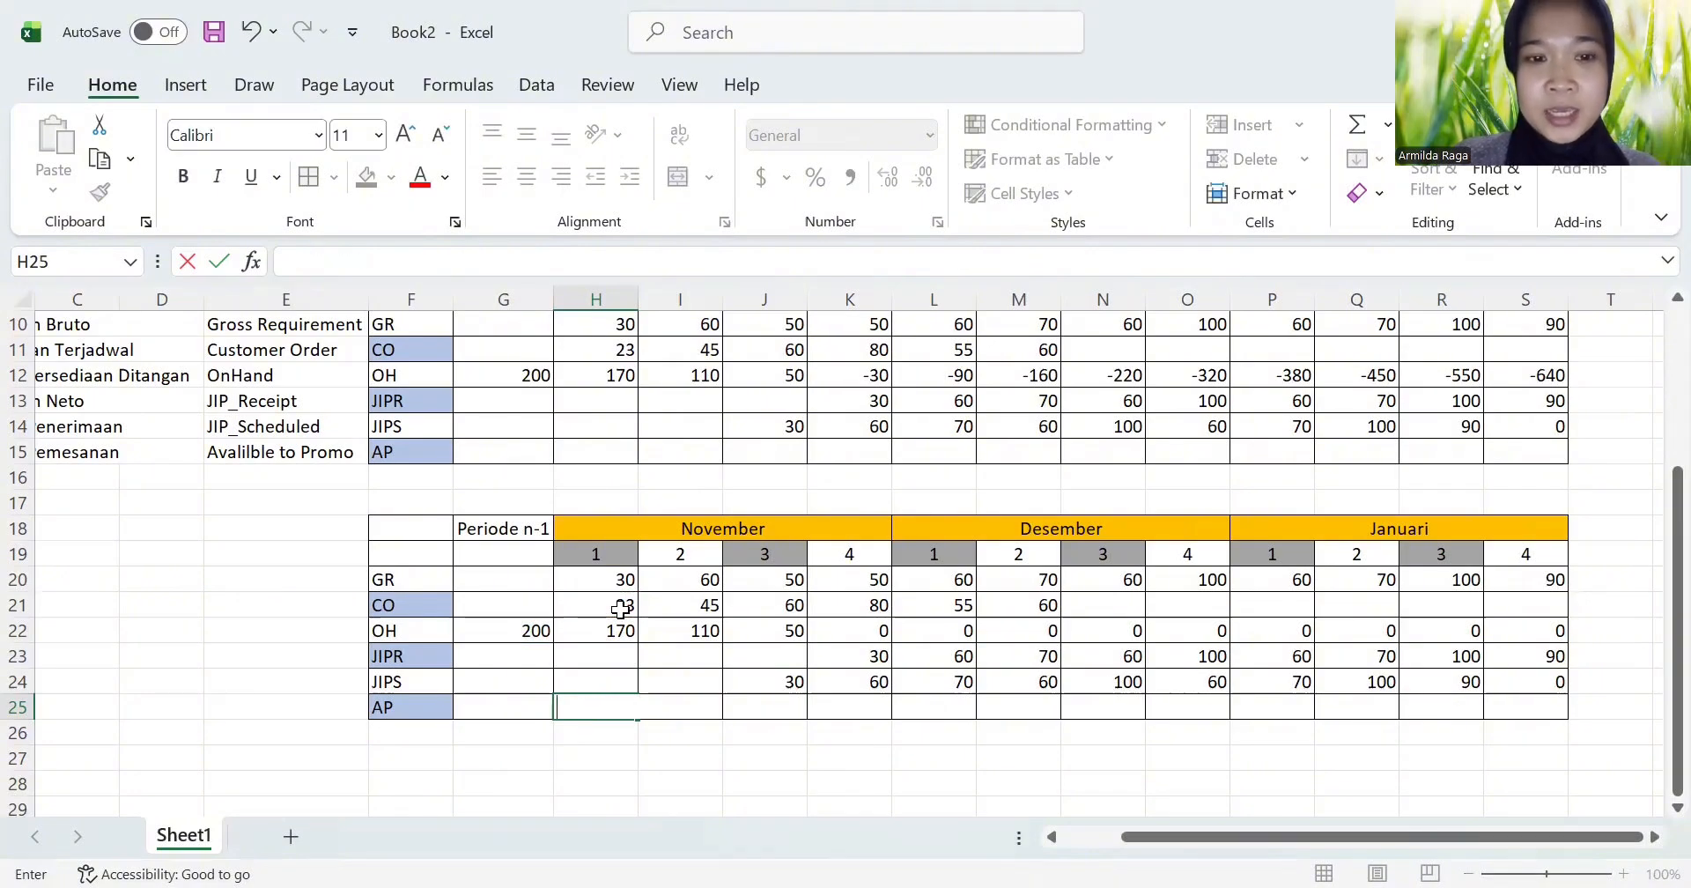
# Step: In the copied table, enter =G22+H23-H21 as the AP formula for November week 1 in H25 and fill it across through S25
pyautogui.write('=')
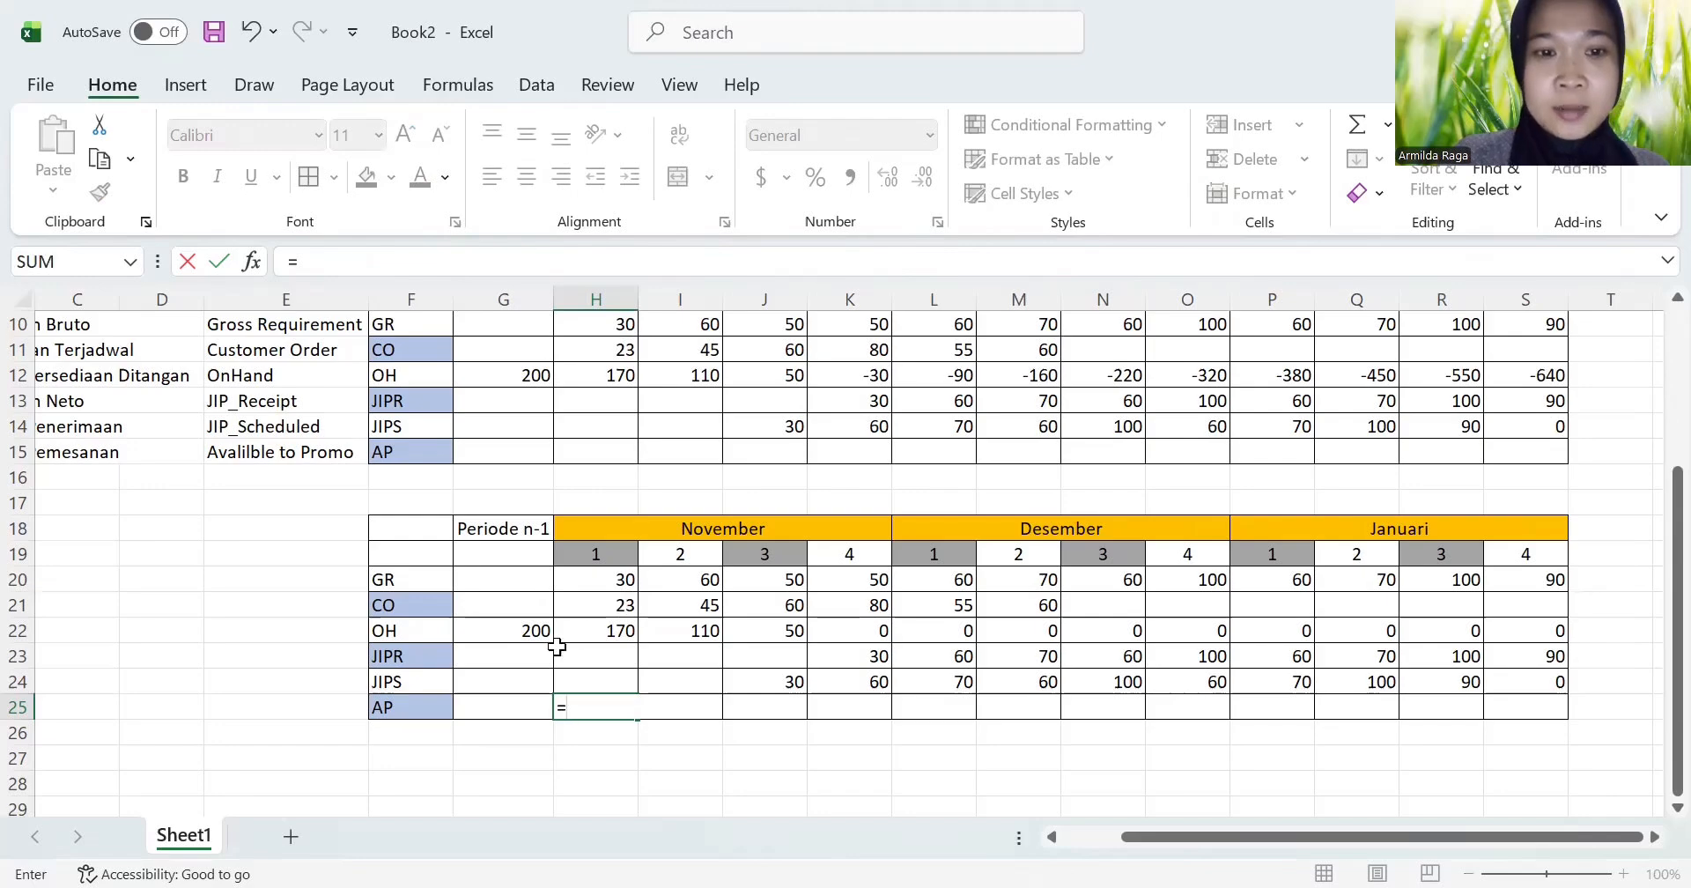
pyautogui.click(500, 629)
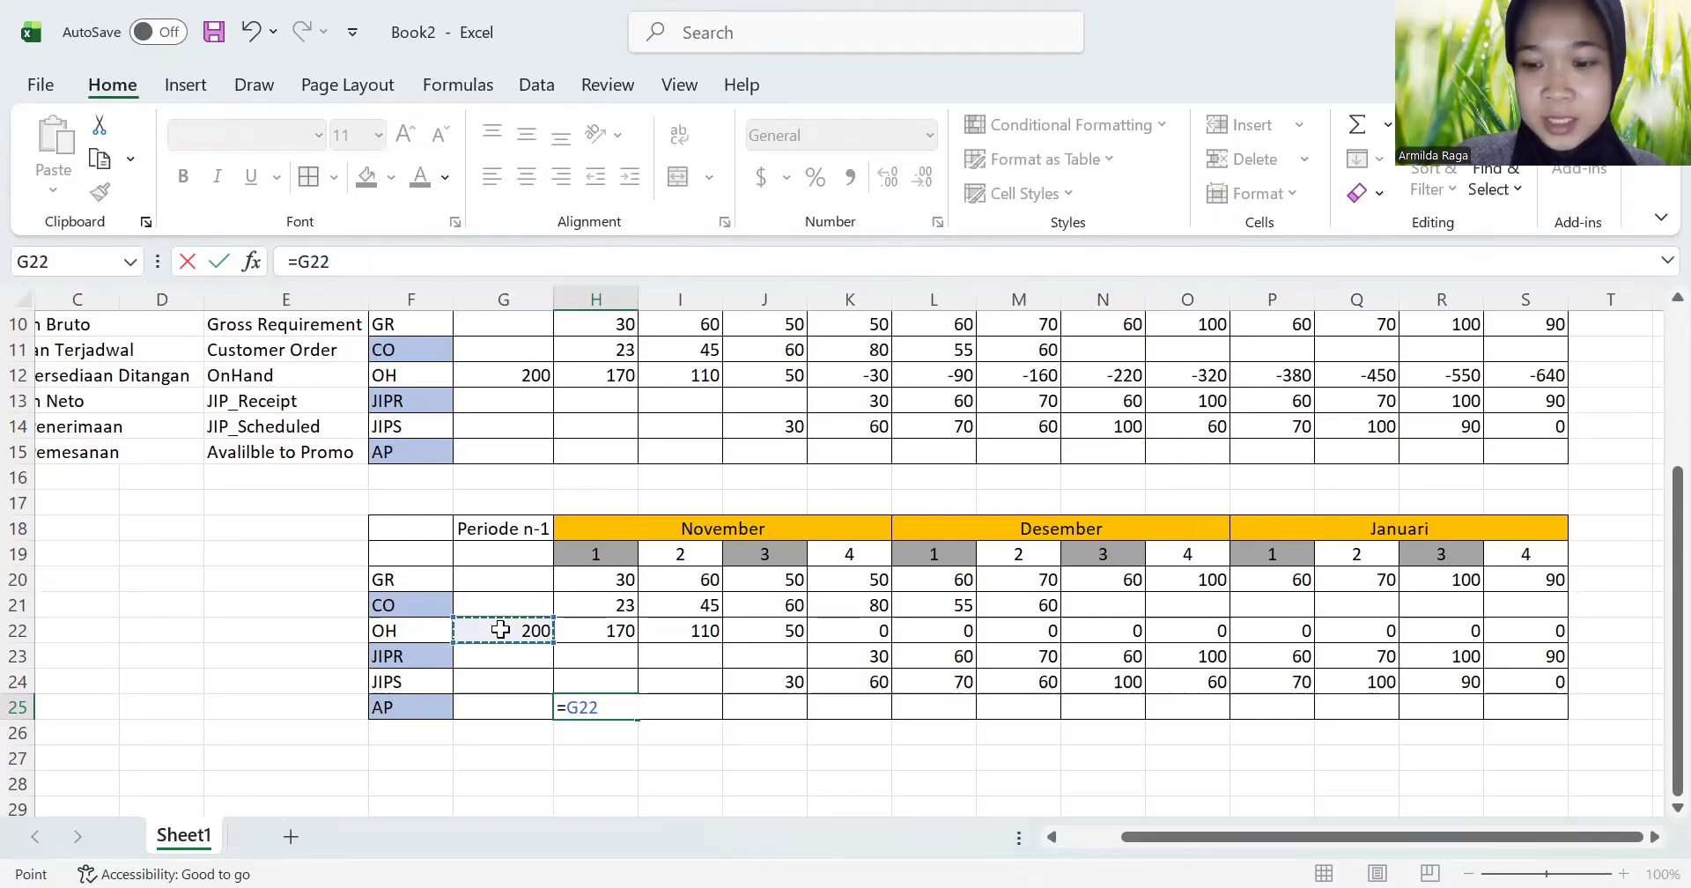
pyautogui.write('+')
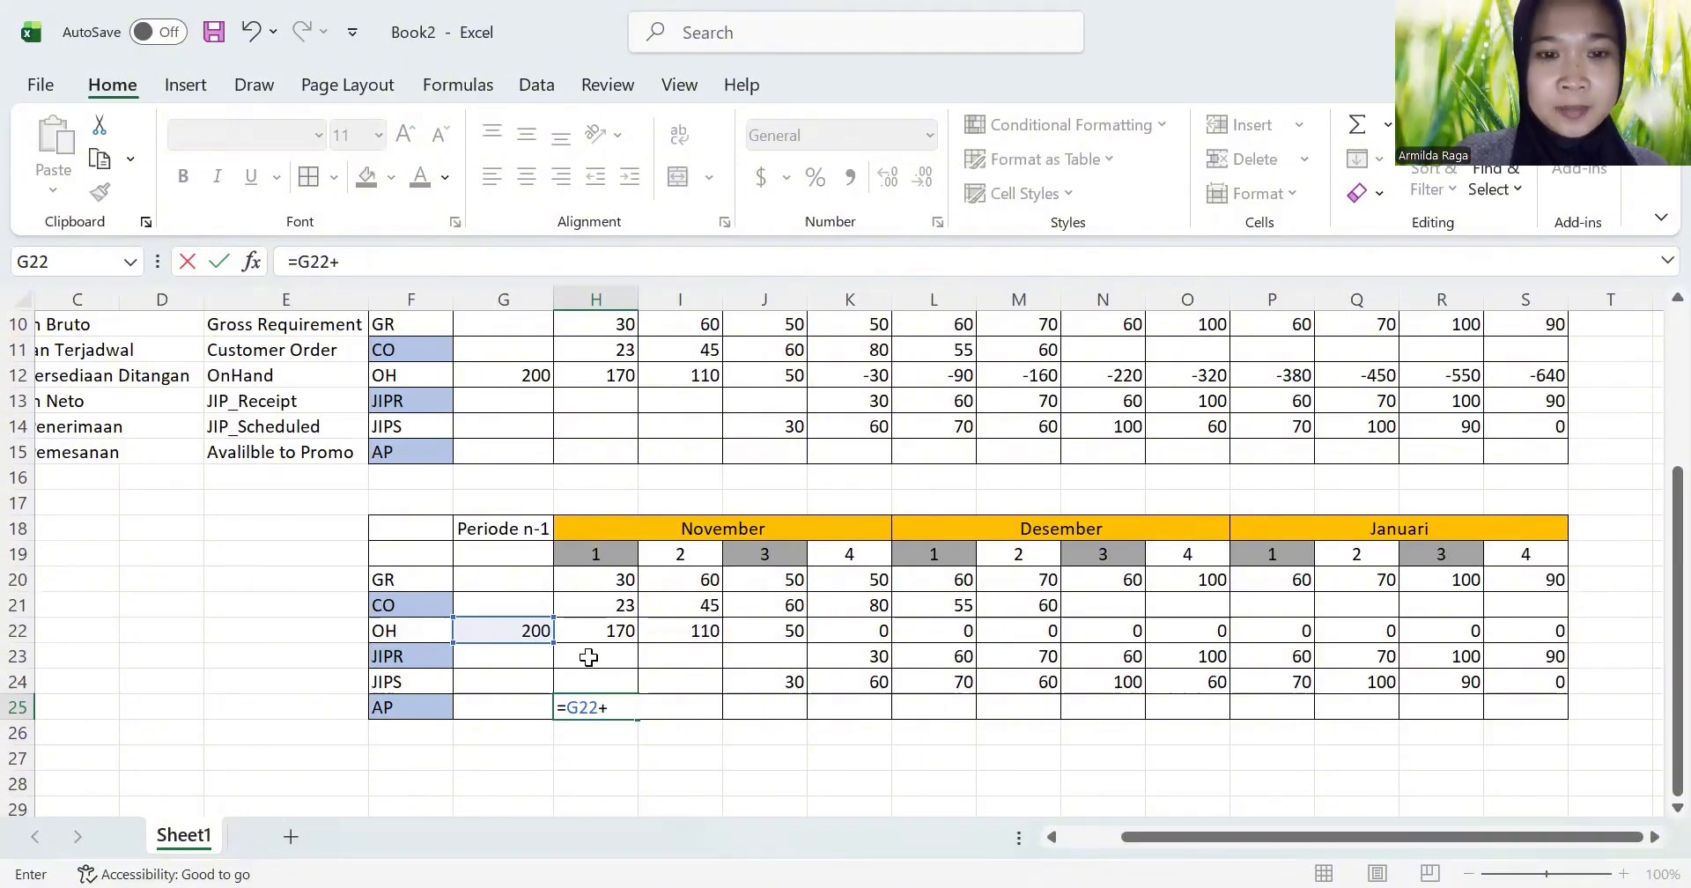
pyautogui.click(588, 656)
pyautogui.write('-')
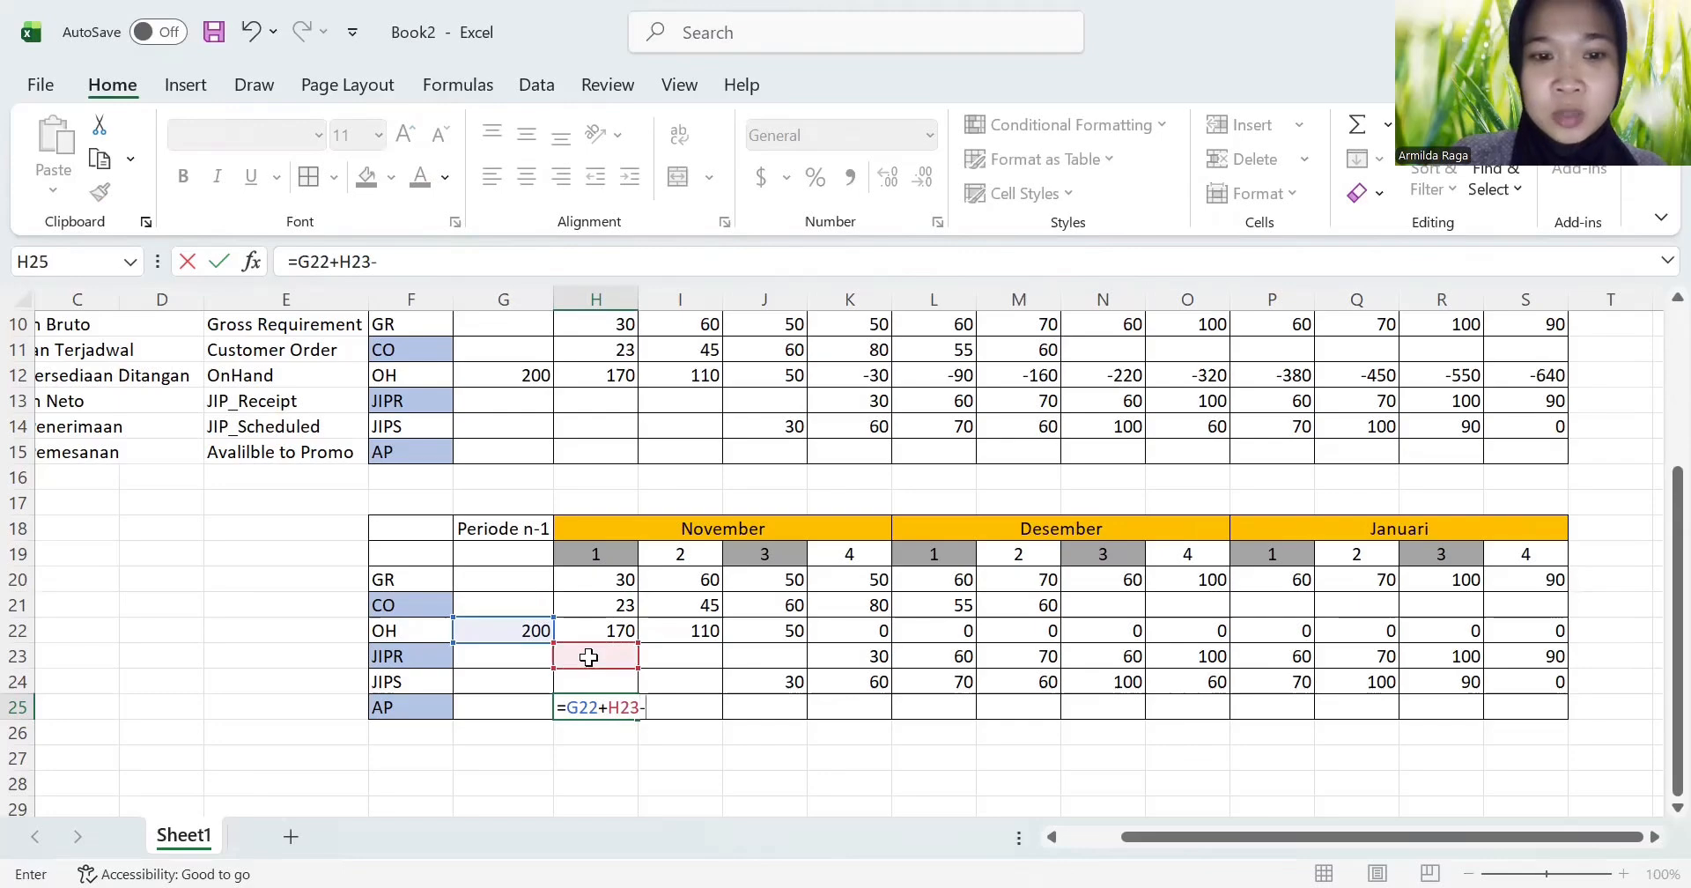
pyautogui.click(608, 606)
pyautogui.press('Return')
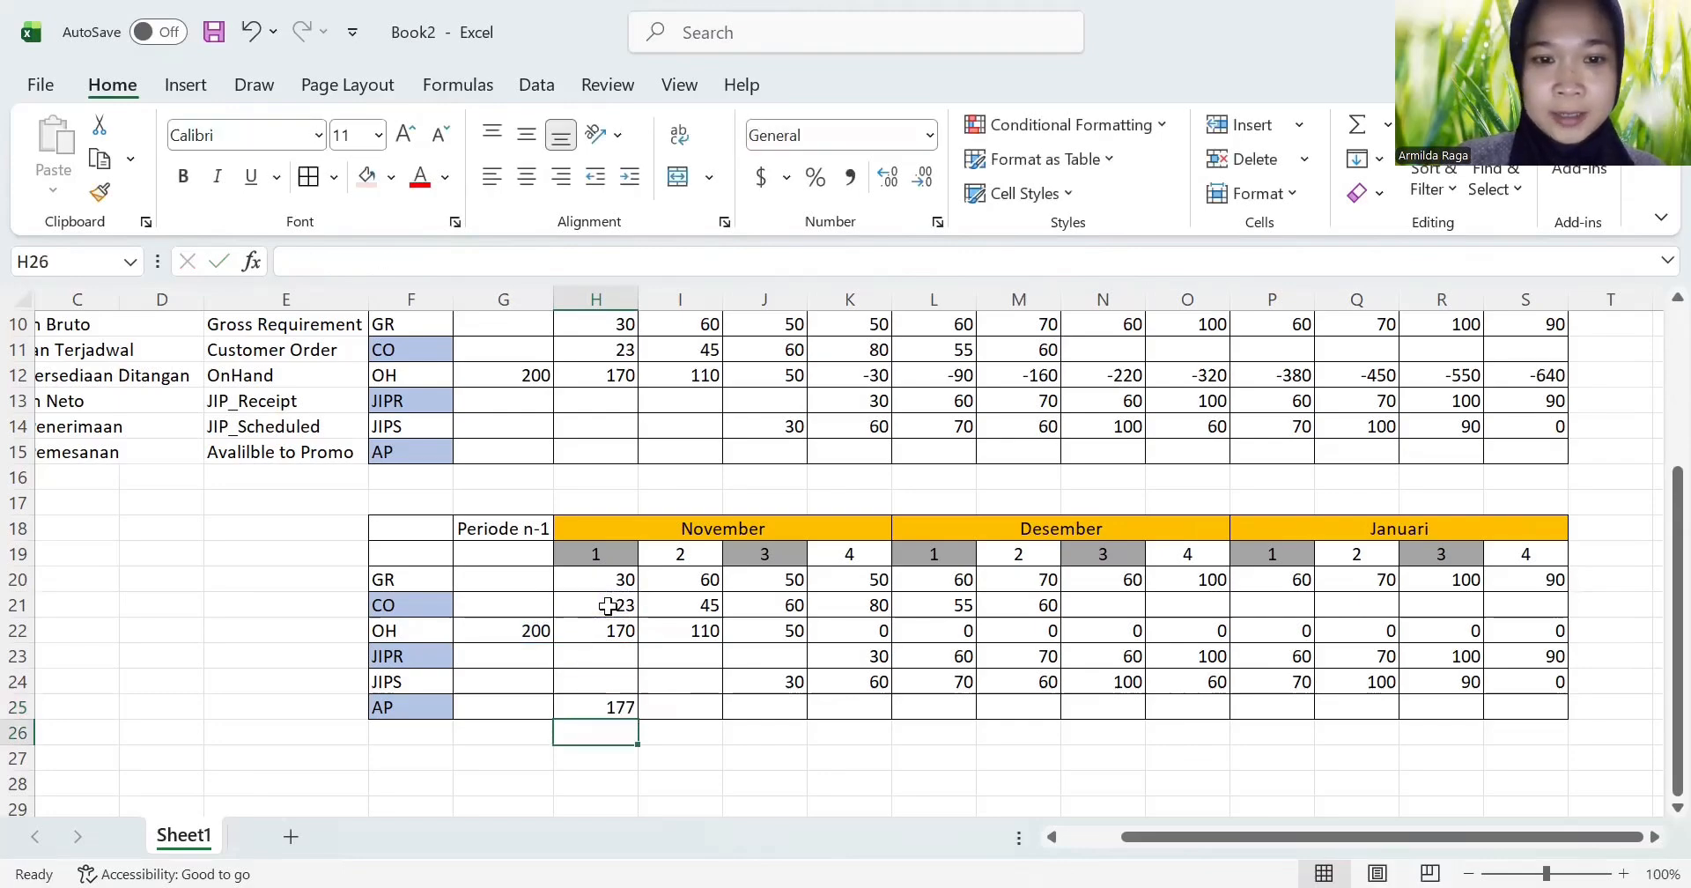
pyautogui.click(604, 709)
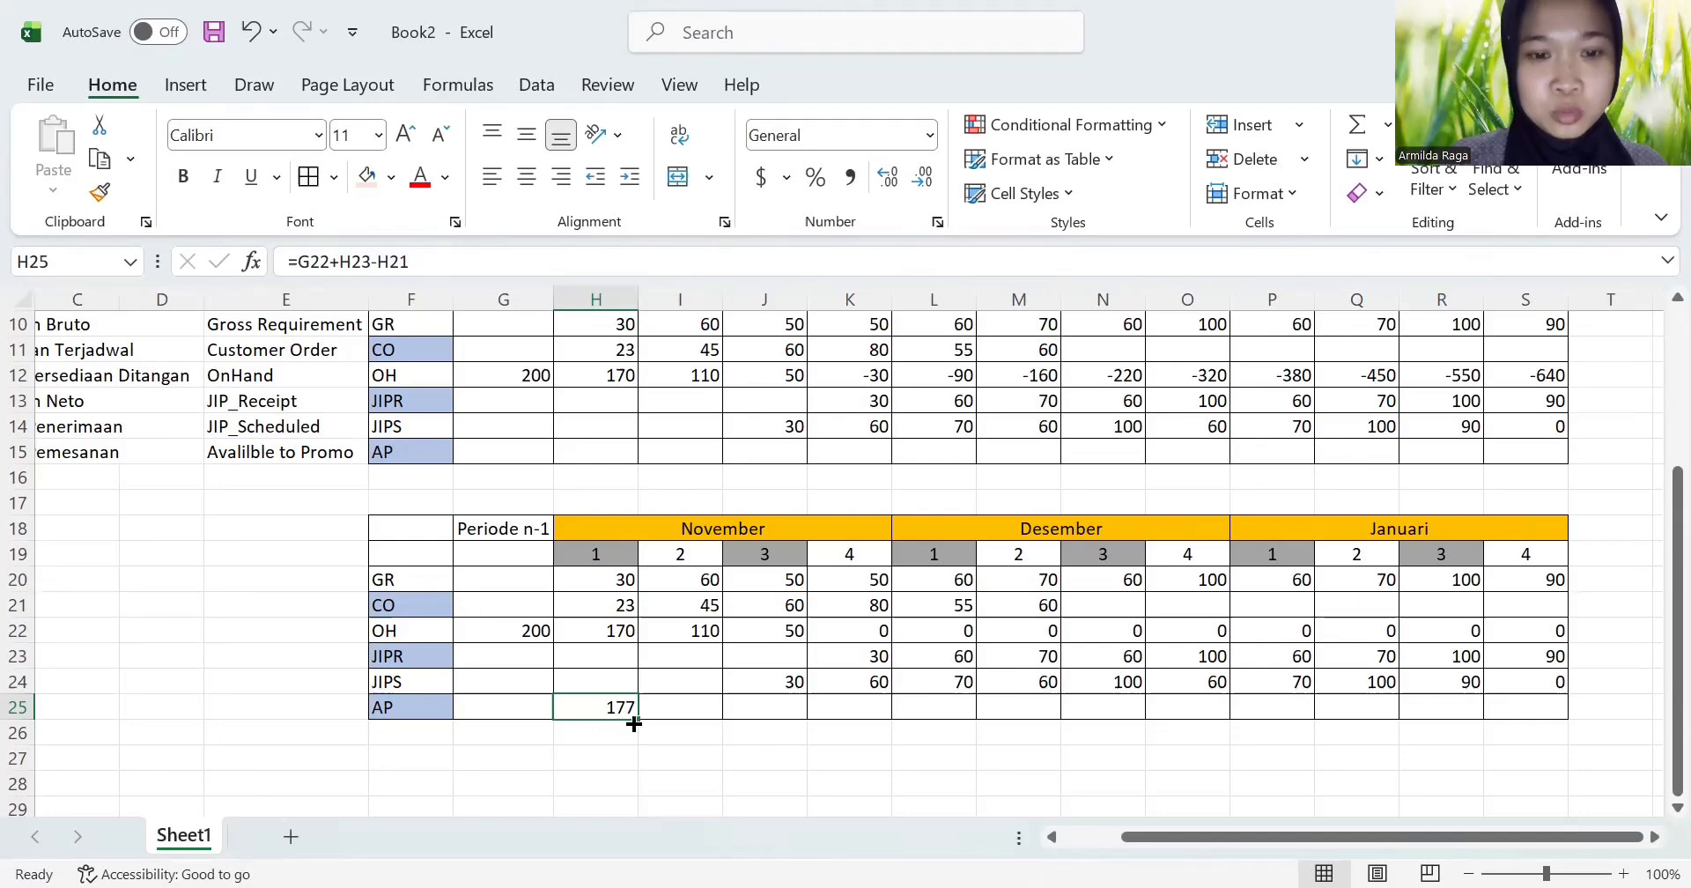
pyautogui.moveTo(637, 720); pyautogui.dragTo(1538, 712)
pyautogui.click(1175, 732)
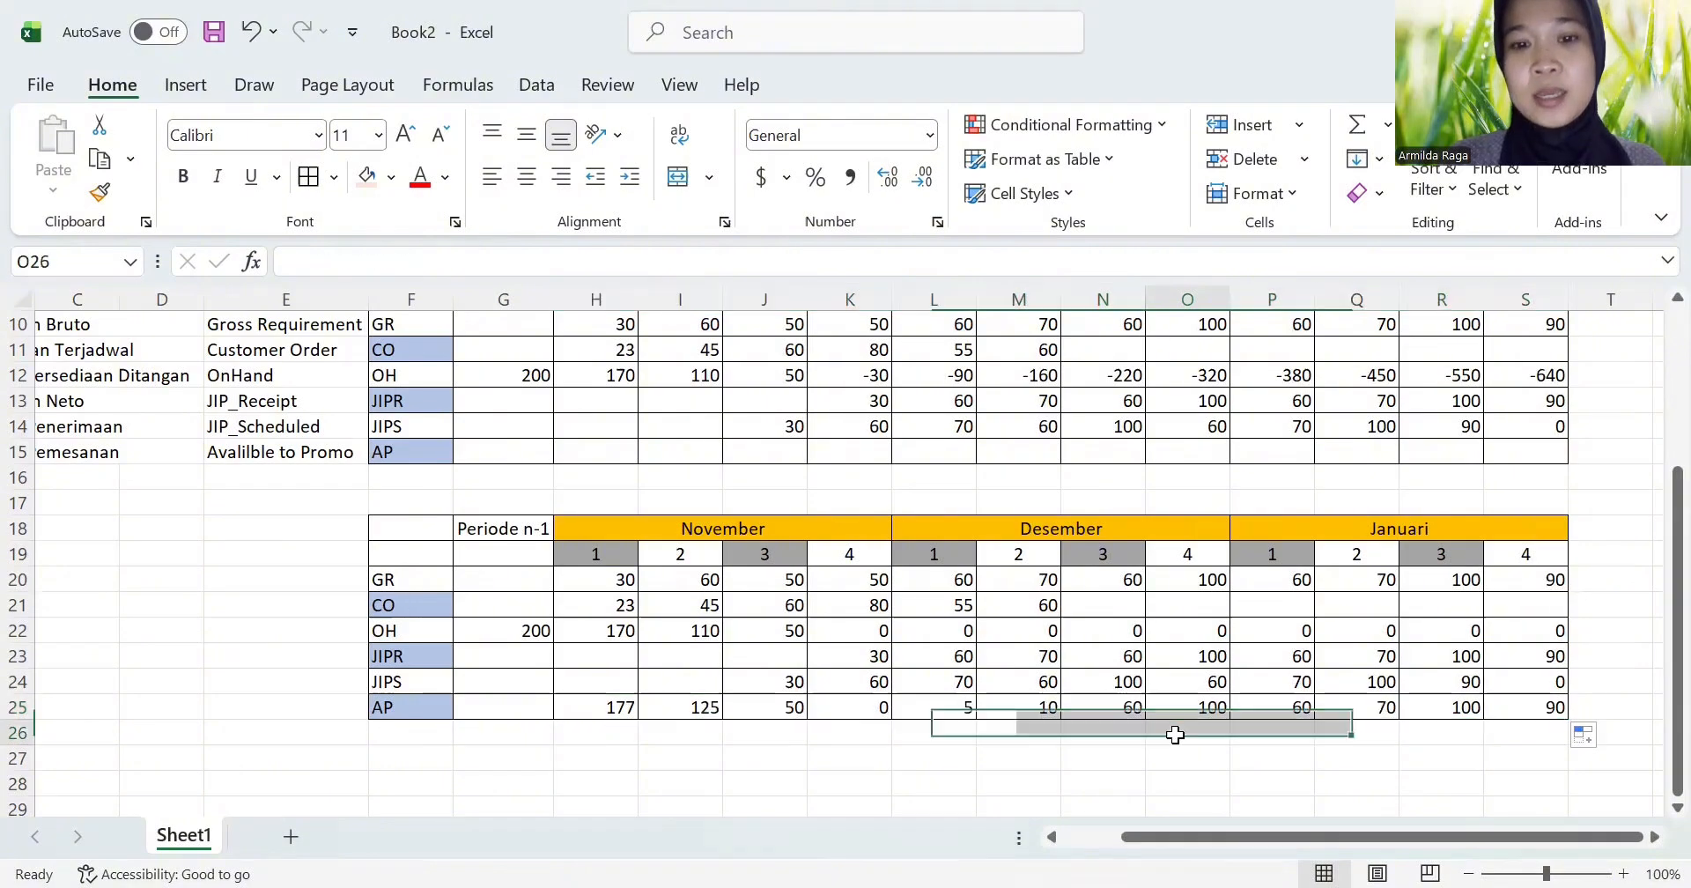